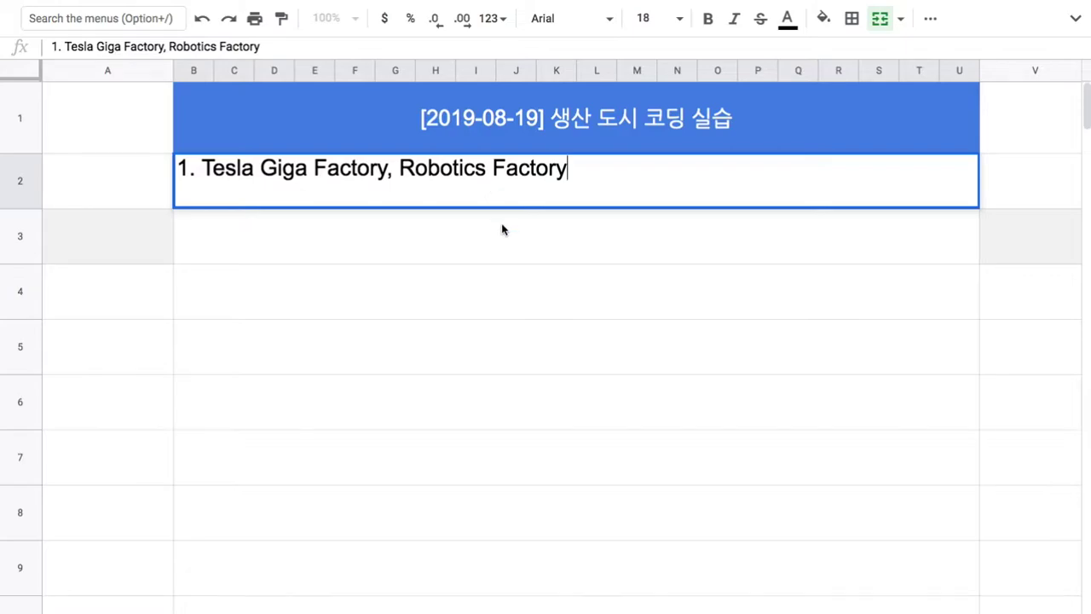
Enter "2. 사유 실험(Thought Experiment) => 코딩" in the merged cell of row 3.
text(2. )
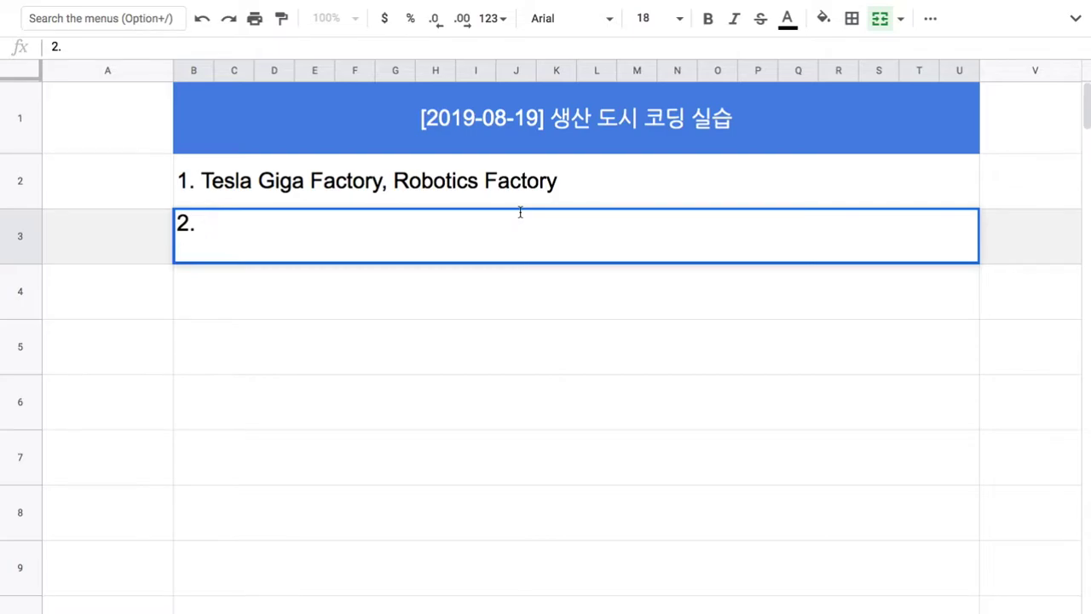
text(사유 ㄹ험)
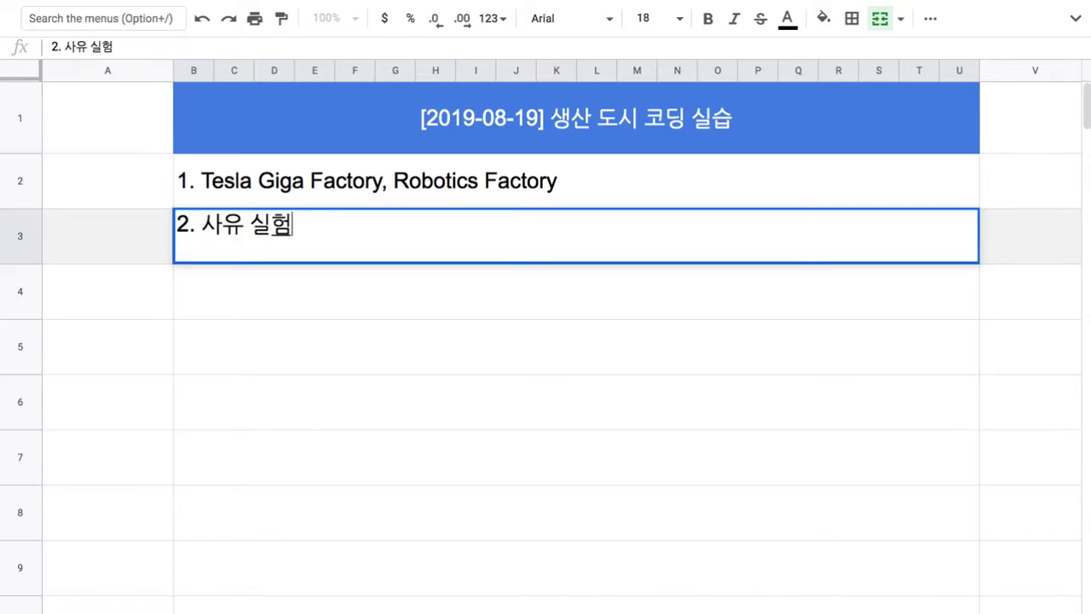
text((Tho)
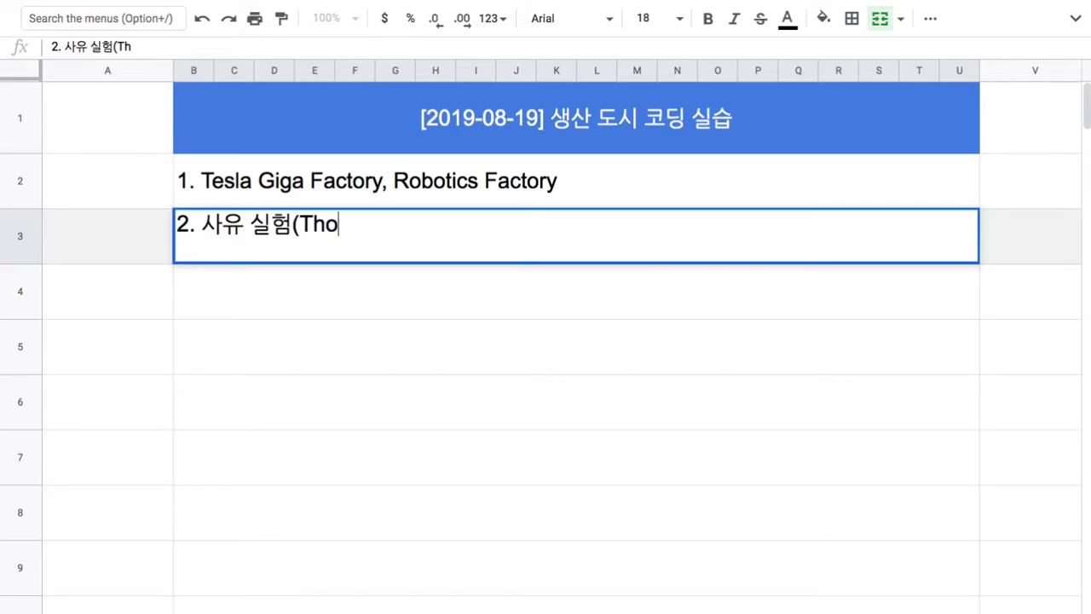
text(ught Exp)
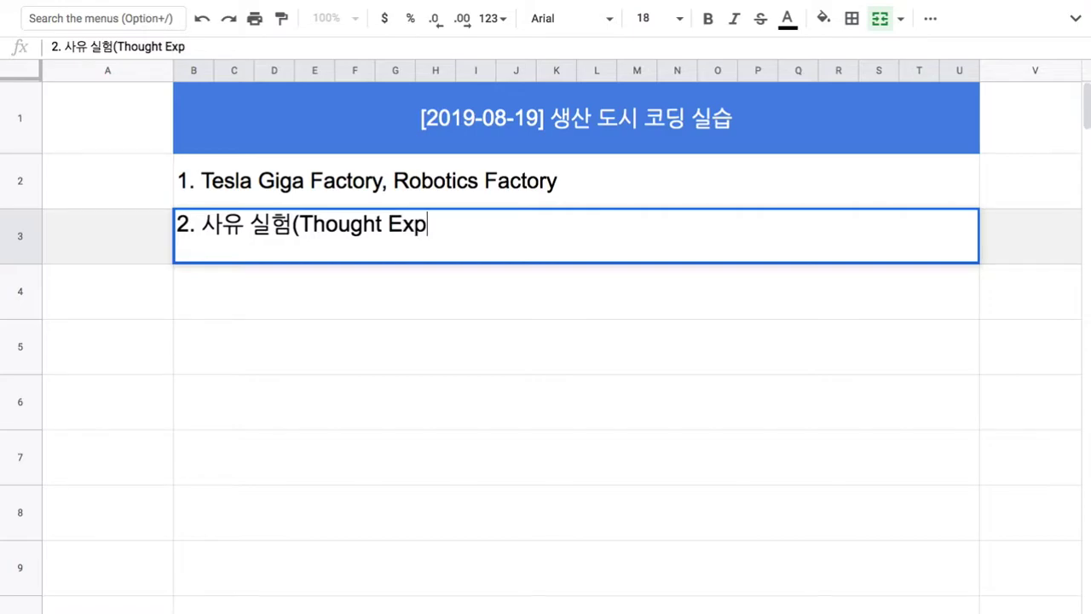
text(eriment))
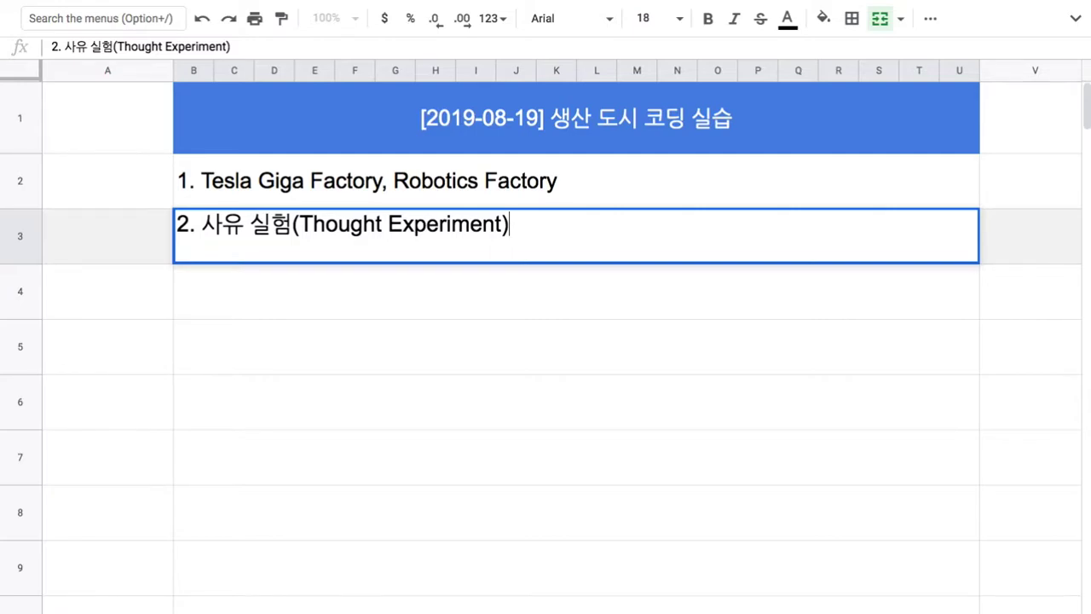
text(=> zhel)
key(BackSpace)
key(BackSpace)
key(BackSpace)
key(BackSpace)
text(코딩)
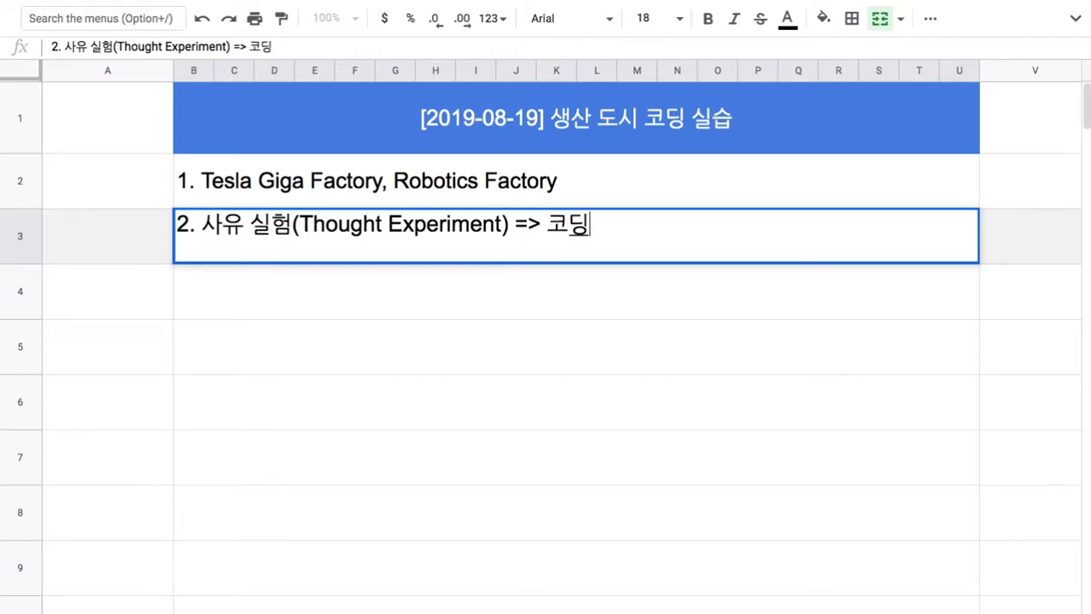
Enter "3. 목표: 새로운 형태의 자율주행 인프라를 구성" in row 4 and start row 5 with "4.".
click(524, 293)
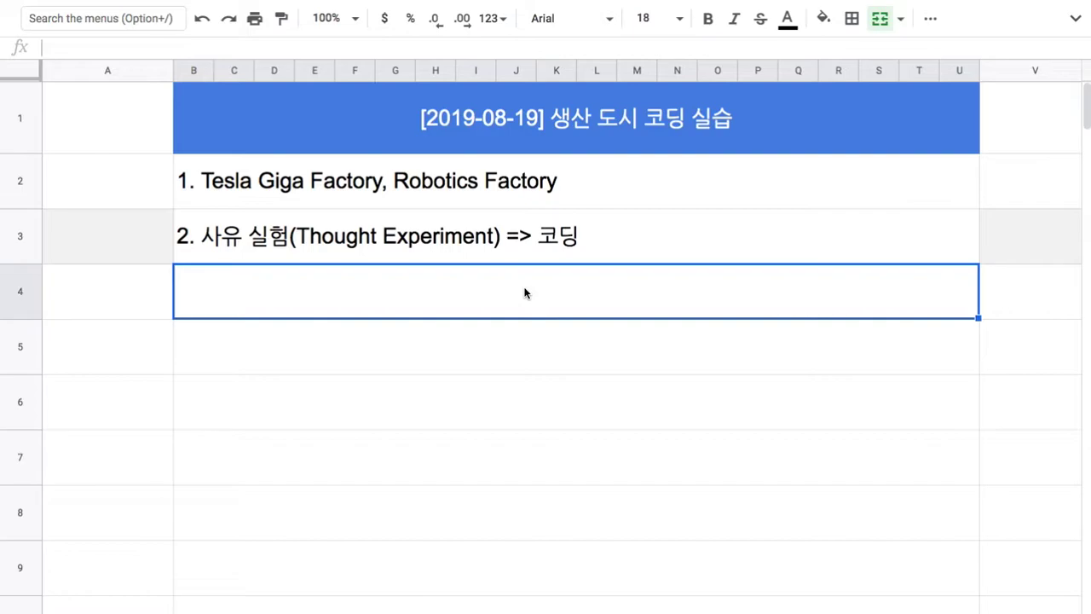
text(3. 새로운 형)
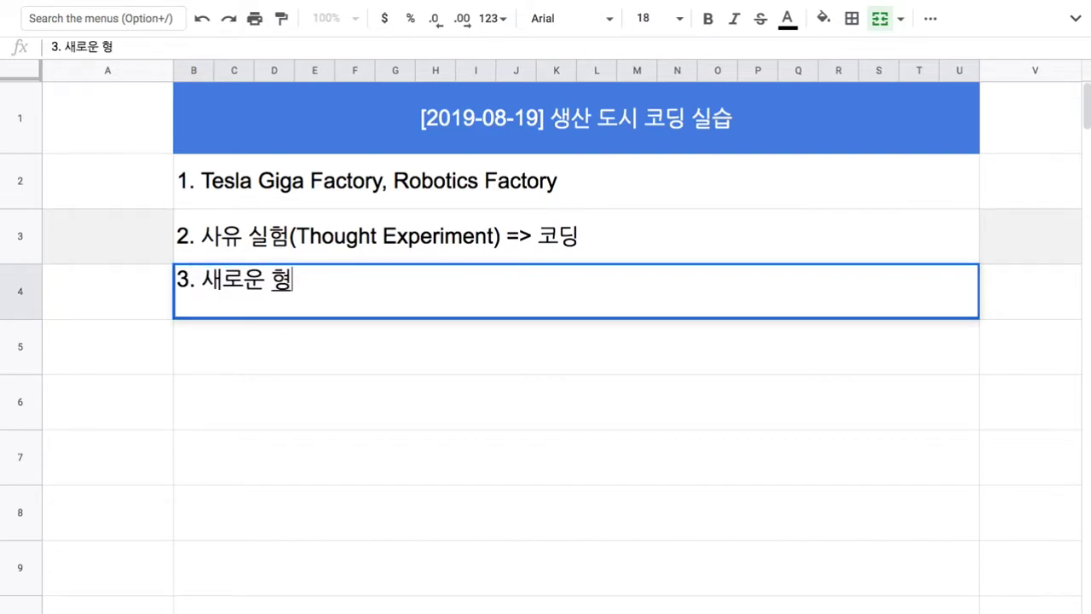
text(태의 자율주행)
text( 인프라르)
text(를 구성)
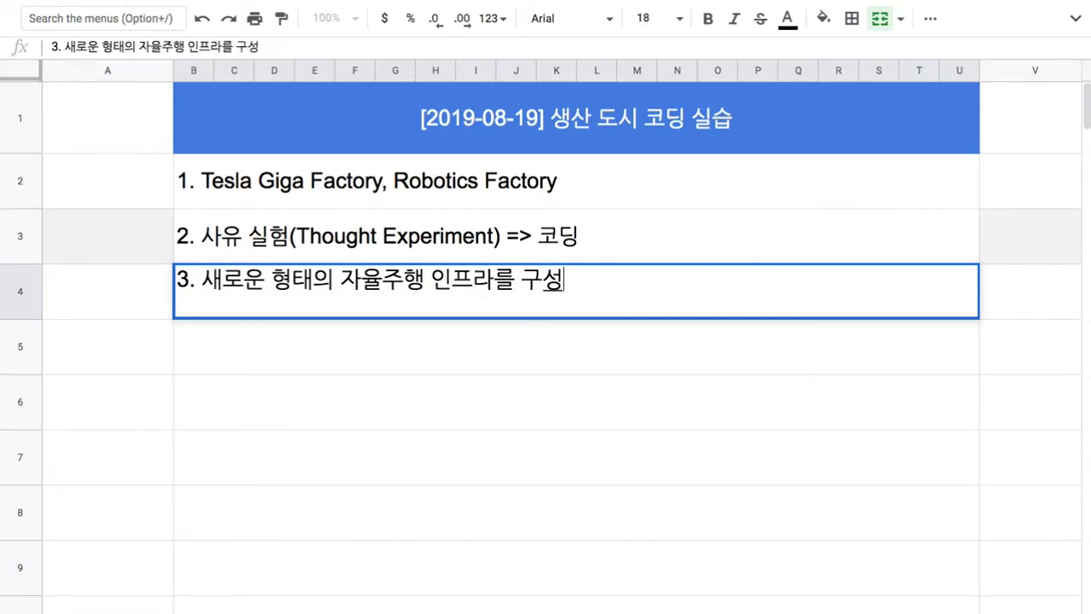
click(202, 282)
text(목표:)
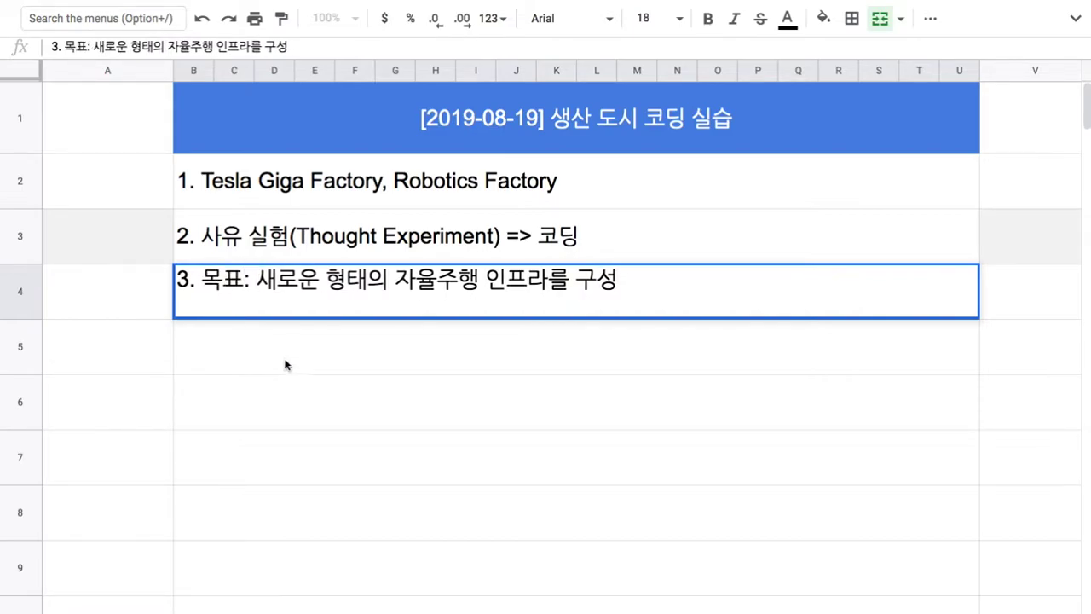
click(286, 364)
text(4.)
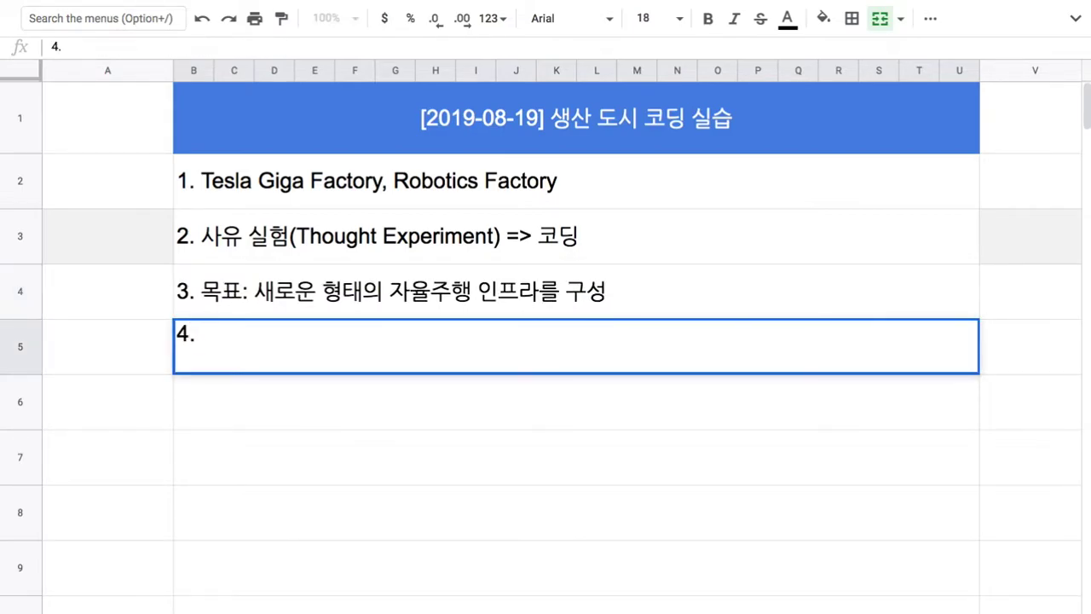
Switch to the web browser page, search Google for "38도선" and view the image comparing the armistice line with the 38th parallel.
key(ctrl+Tab)
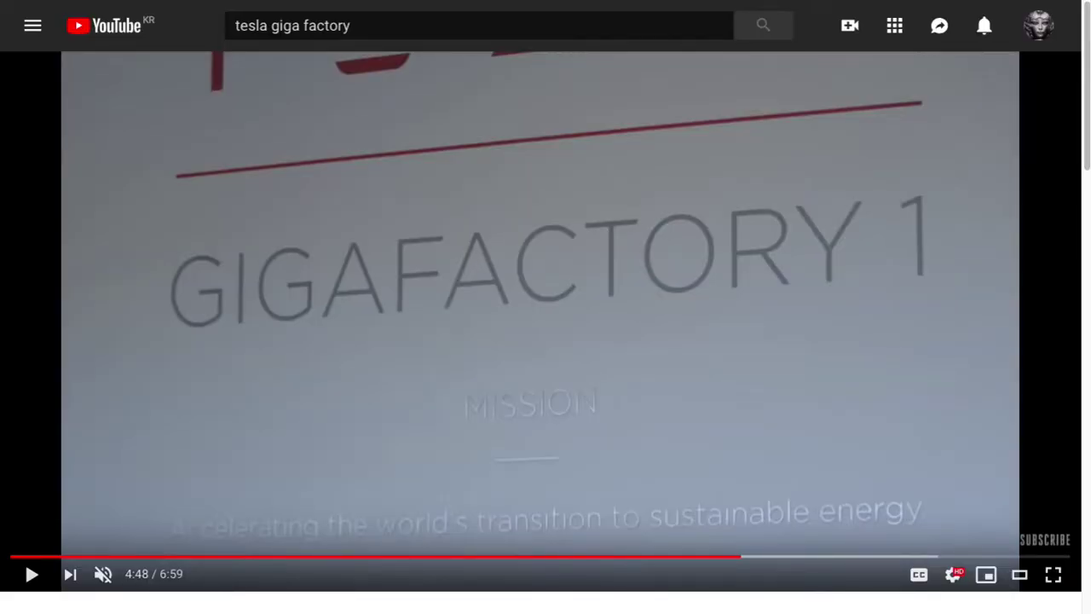
key(ctrl+l)
text(380)
key(BackSpace)
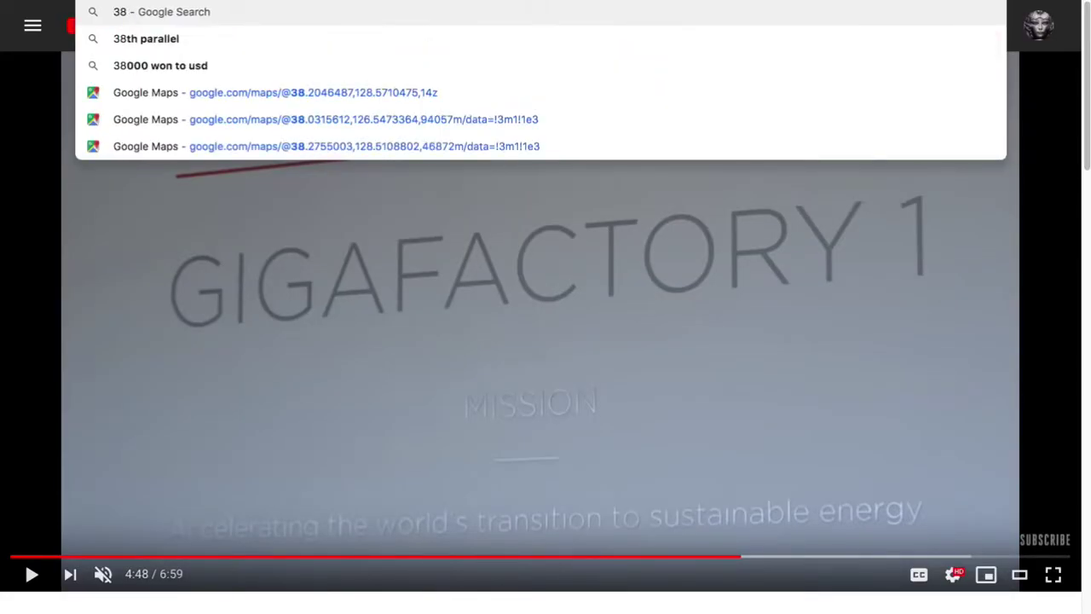
text(0)
key(Escape)
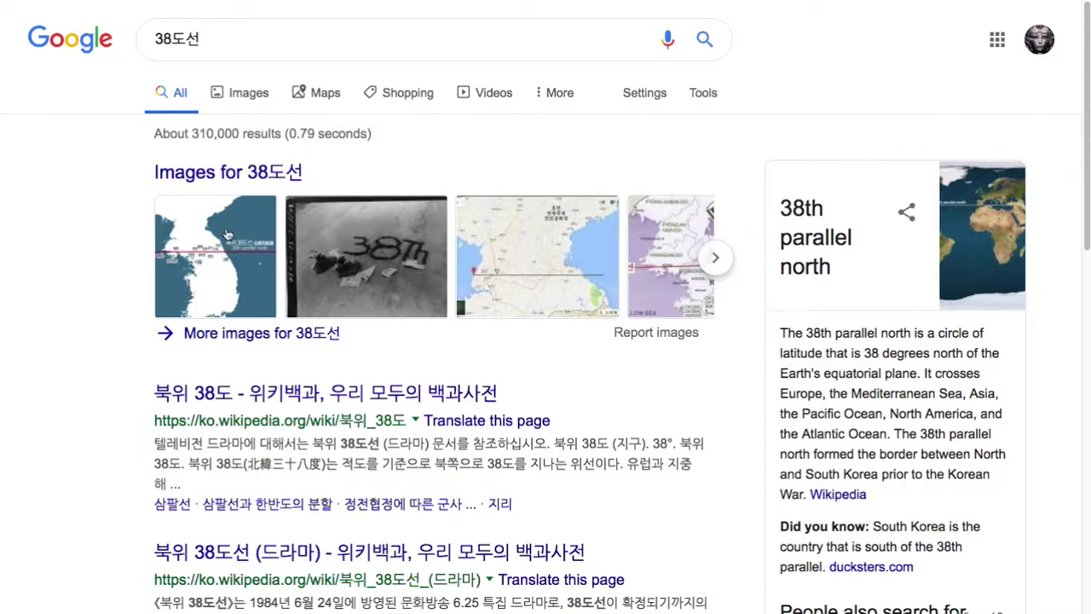
click(402, 312)
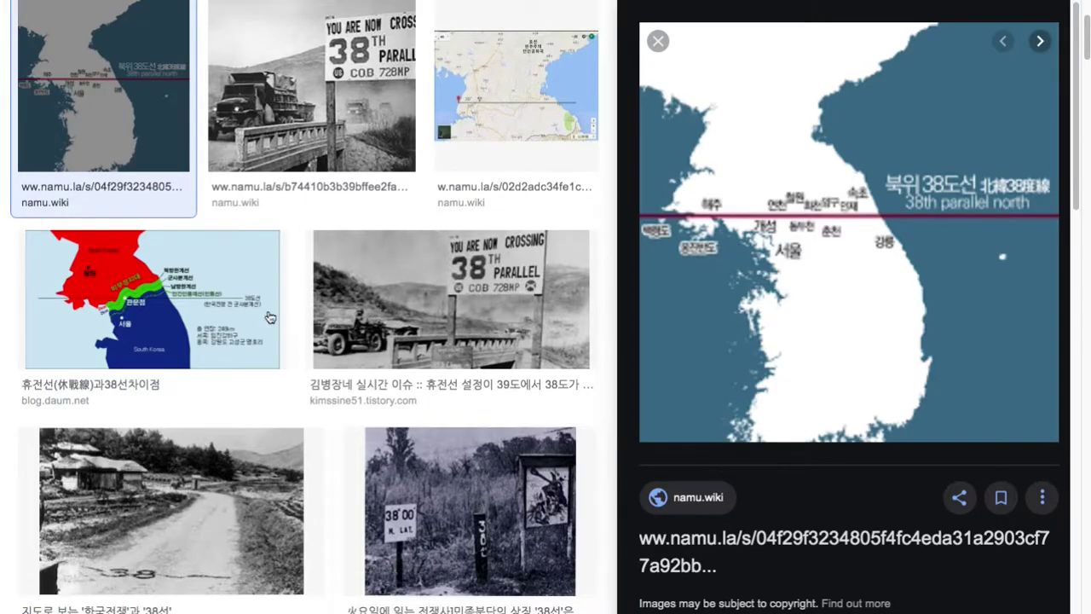
click(271, 318)
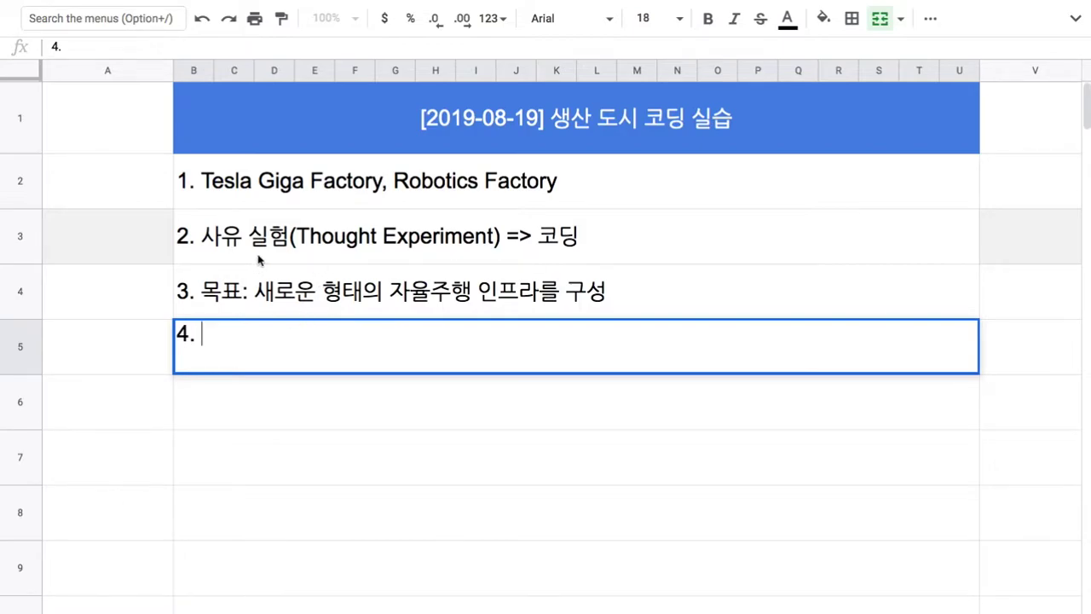
Back in the spreadsheet, complete row 5 as "4. 비무장 지대에 새로운 형태의 생태도시를 건설하는 사유 실험".
text(비무장 지대에)
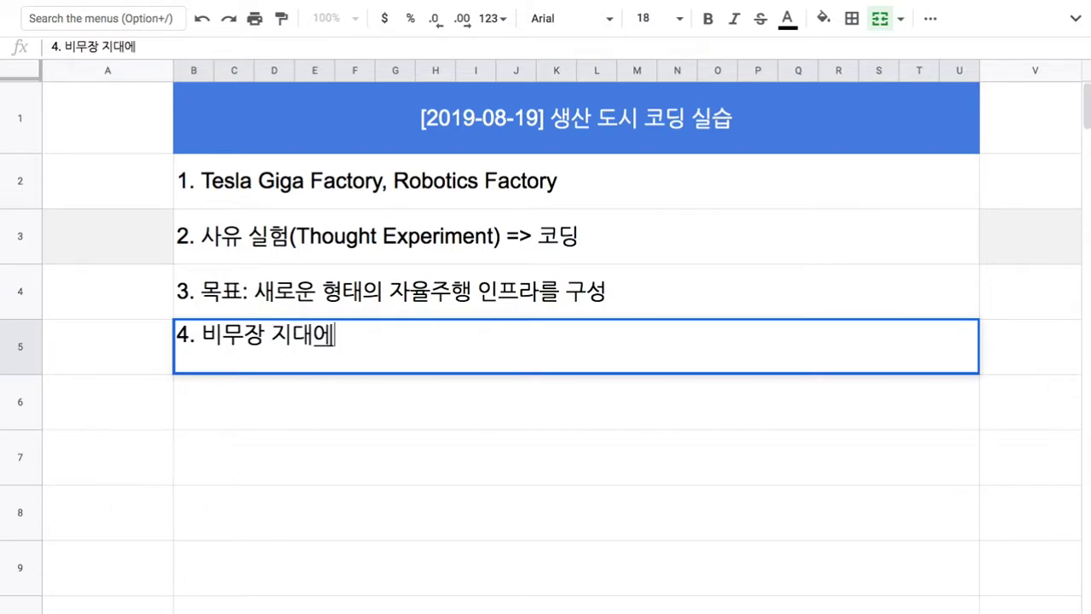
text( 새로운 형ㅌㅐ의 도실)
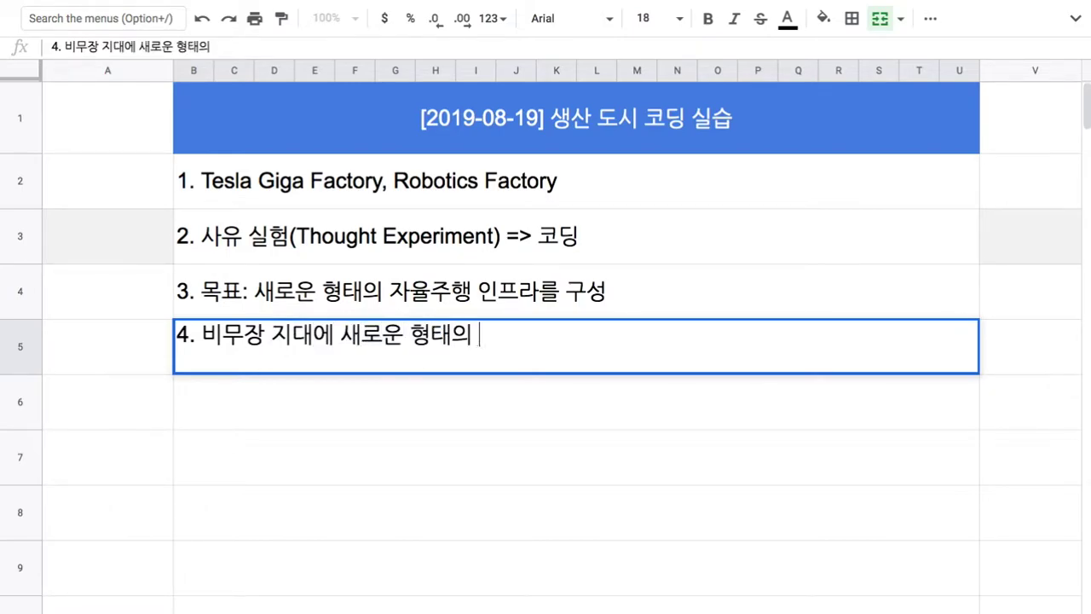
key(BackSpace)
key(BackSpace)
key(BackSpace)
text(새에)
key(BackSpace)
key(BackSpace)
text(생태도시를 건설)
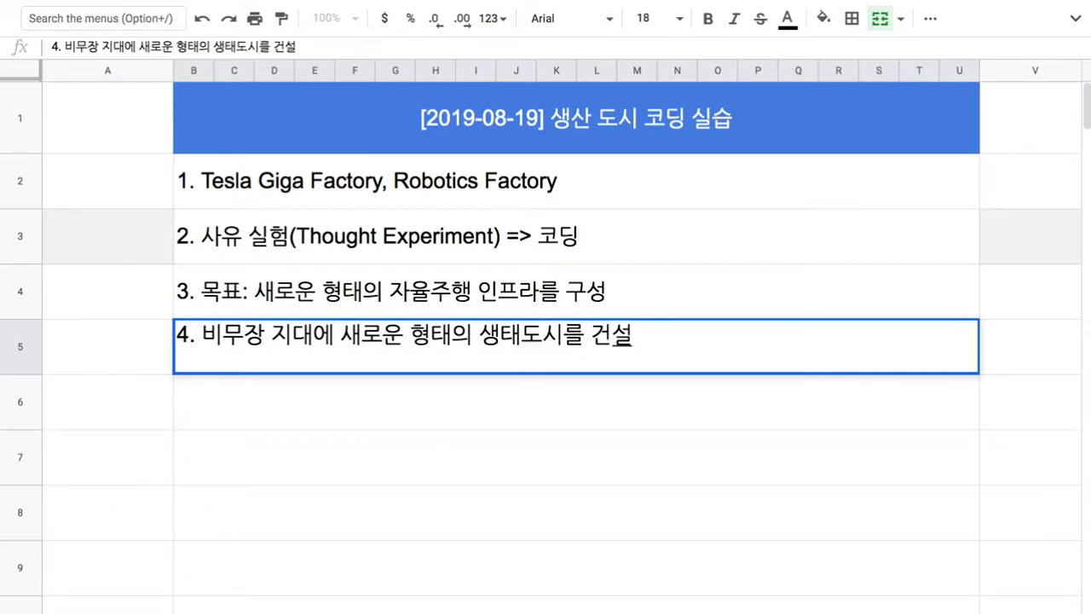
text(하는 사유 실)
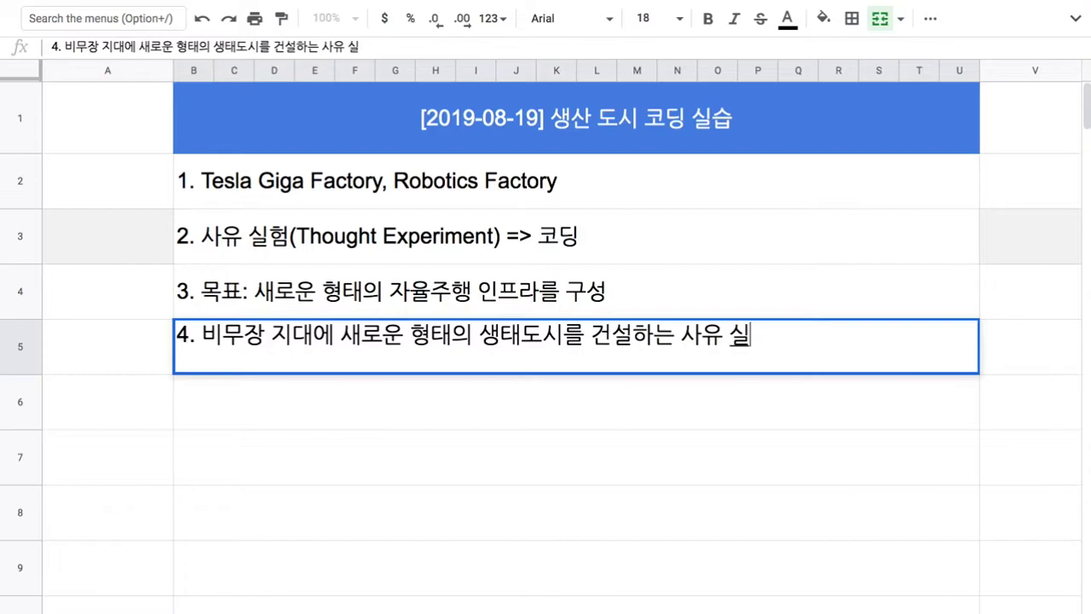
text(험)
Enter "5. 100만 발 이상의 지뢰를 어떻게 제거할 것인가?" in row 6.
click(342, 394)
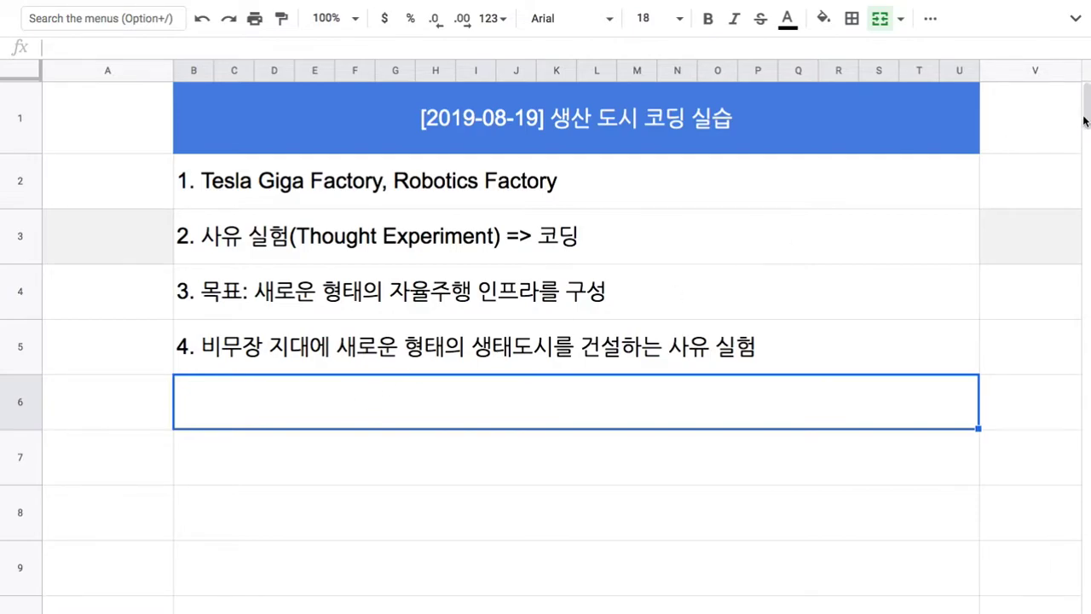
scroll(1087, 124, down, 2)
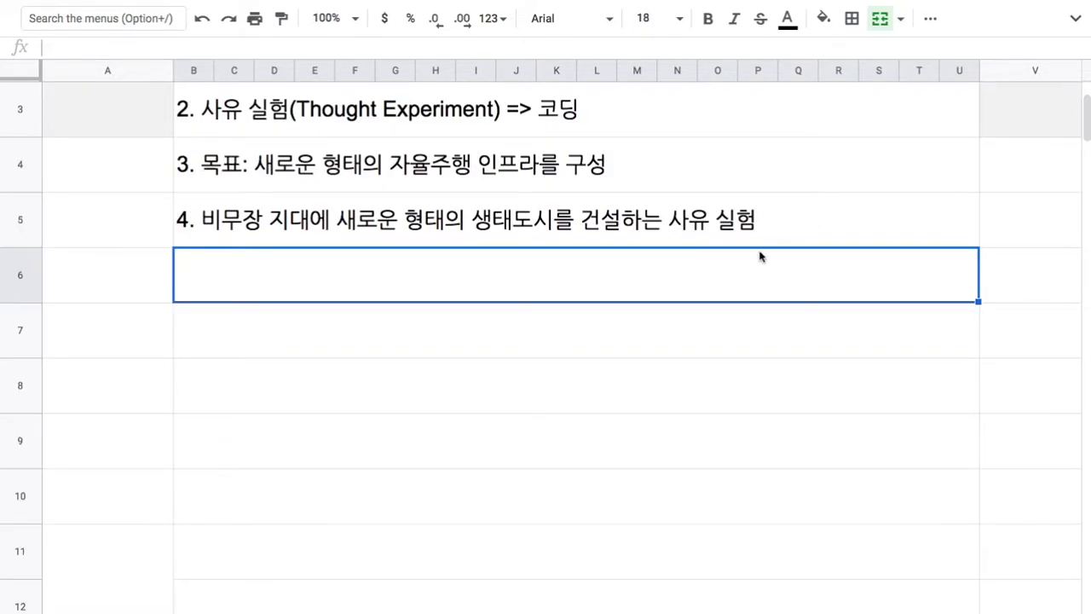
text(5. )
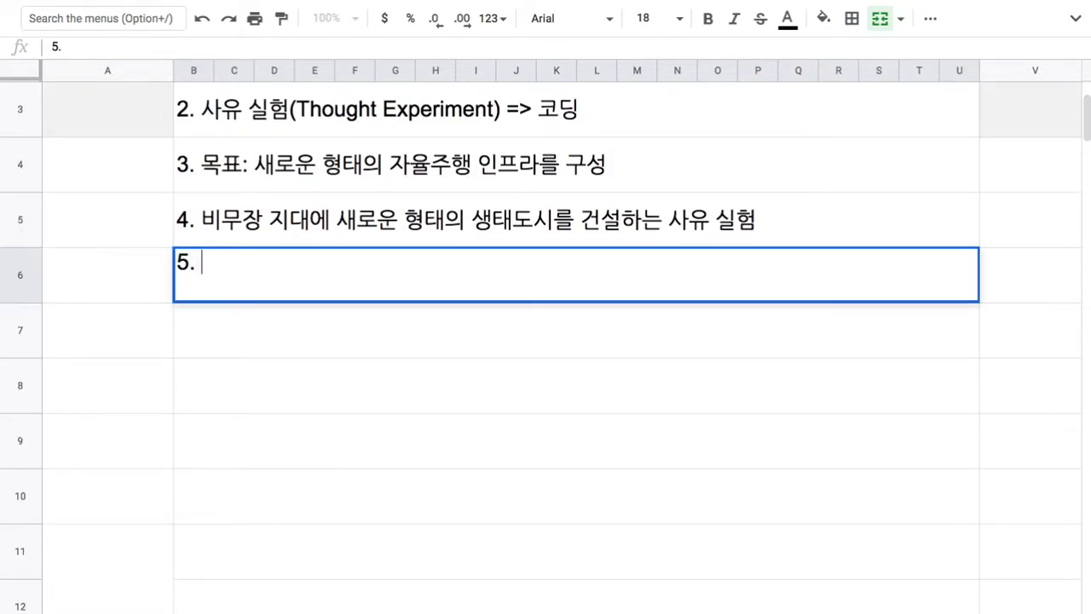
text(100만 발 이상의 지)
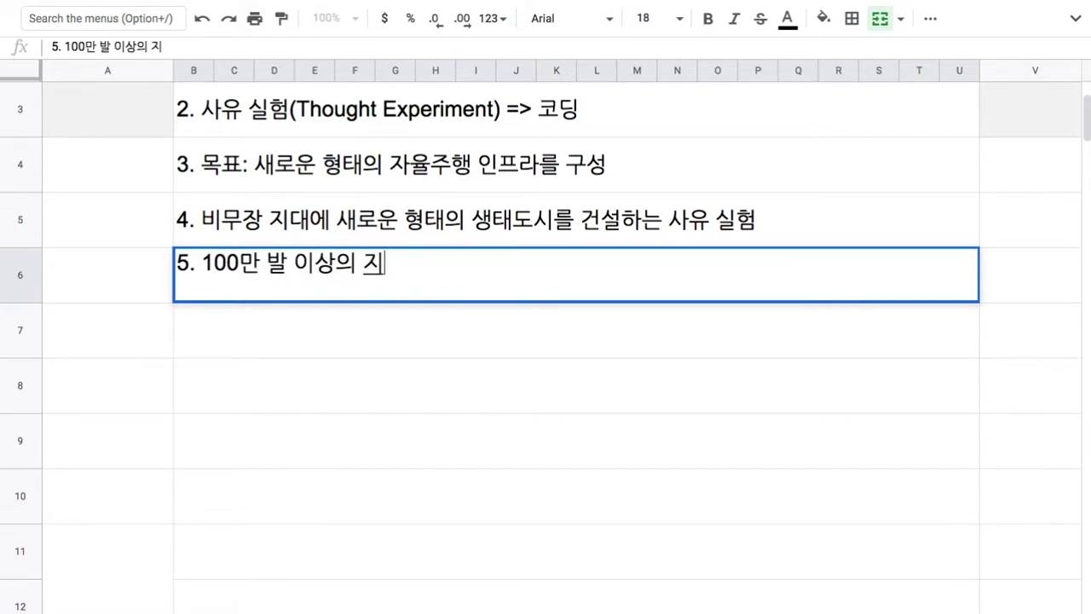
text(뢰를 어떻게 )
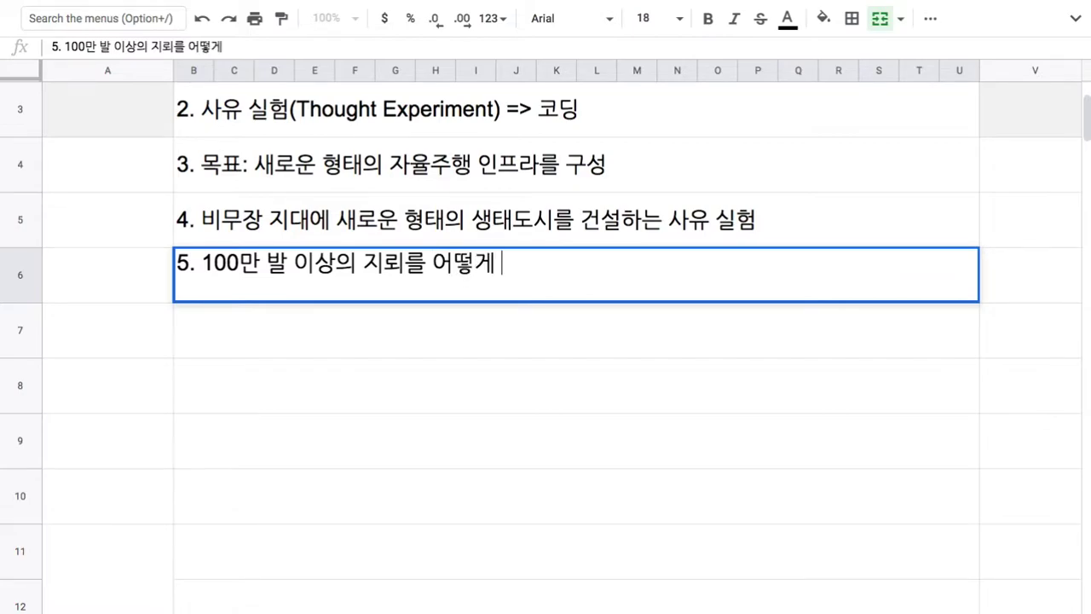
text(젝거할 것인)
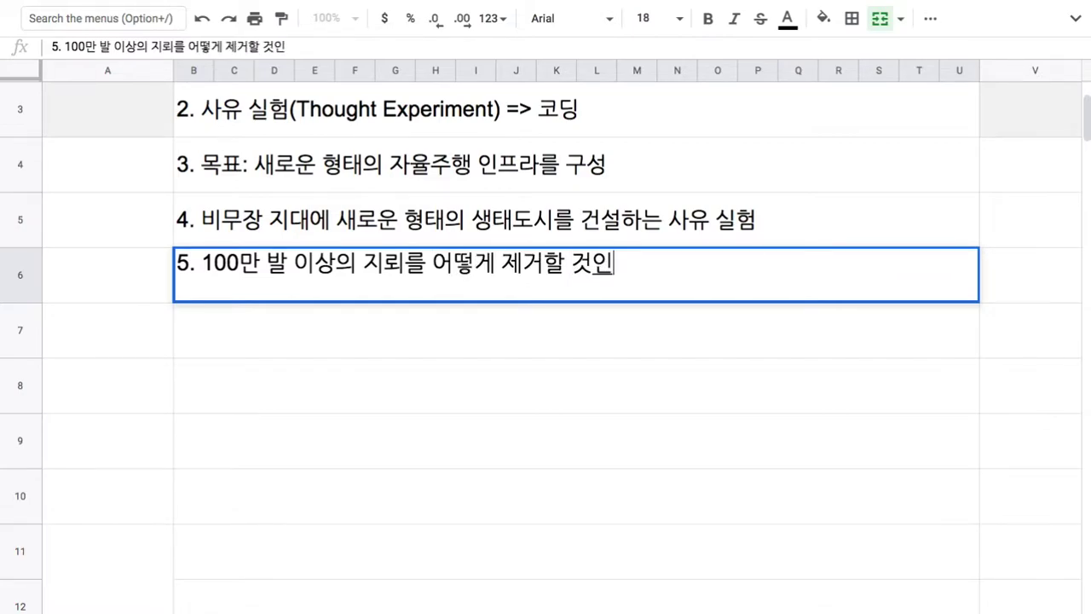
text(가?)
key(Return)
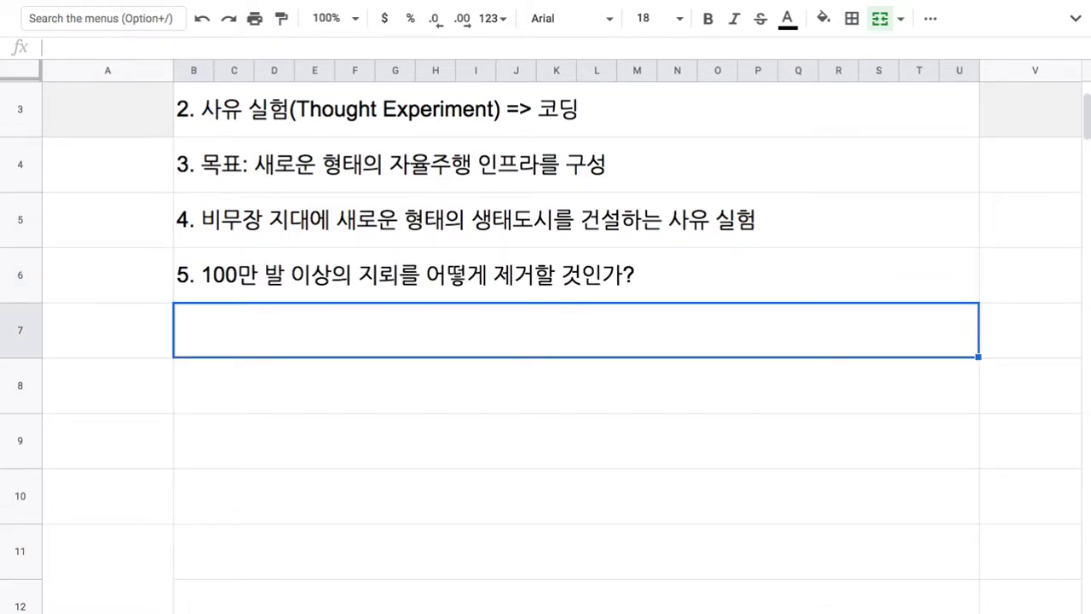
Enter "6. 생태 환경을 어떻게 보존할 것ㅇ니가?" in row 7.
text(6. 생태)
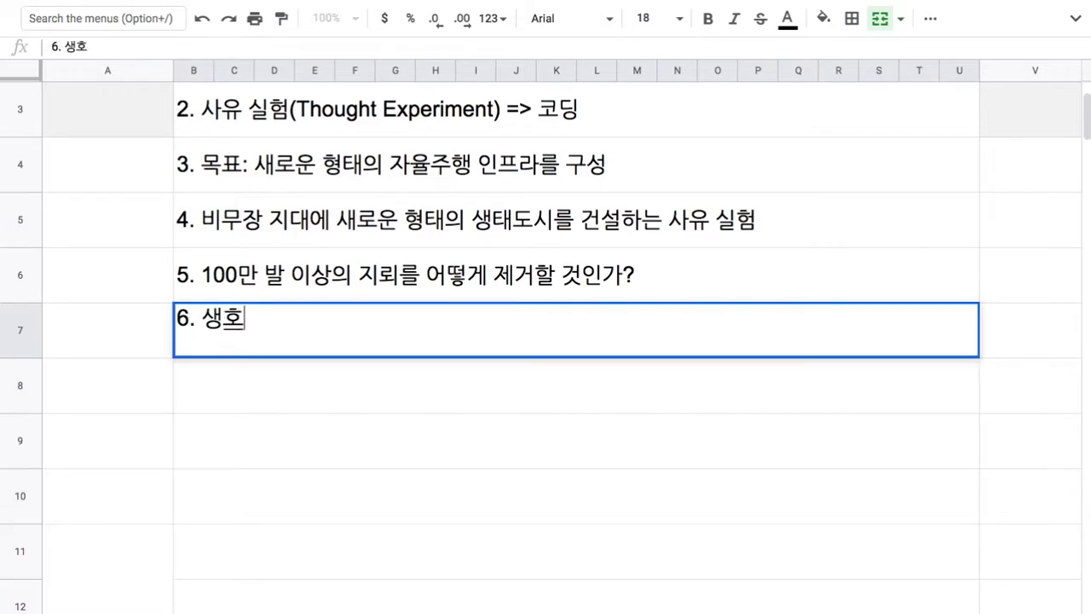
text( 환경을 ㅇ)
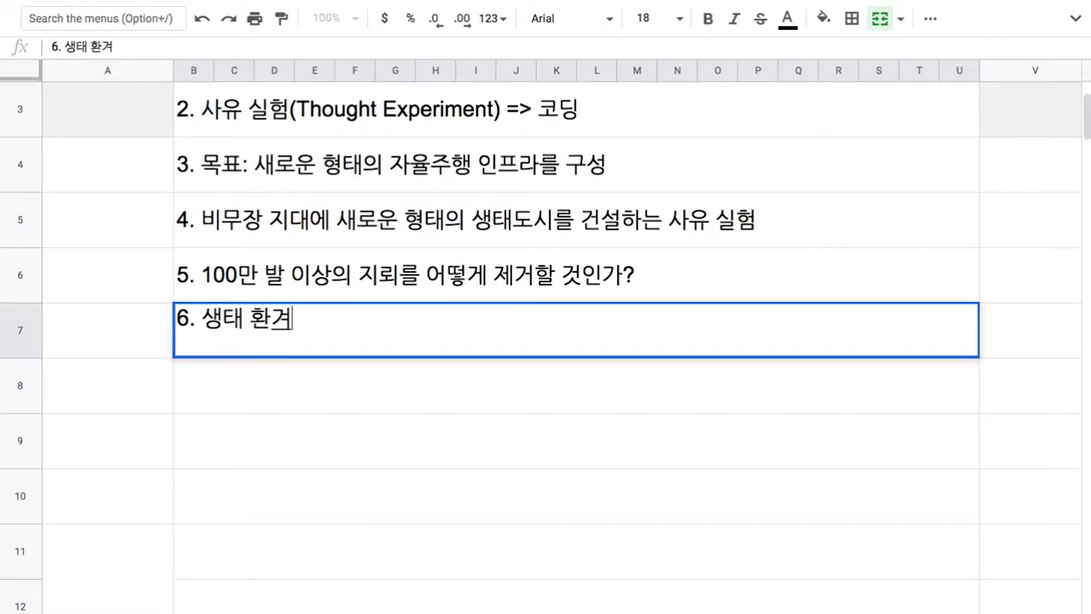
text(어떻게 보존할 )
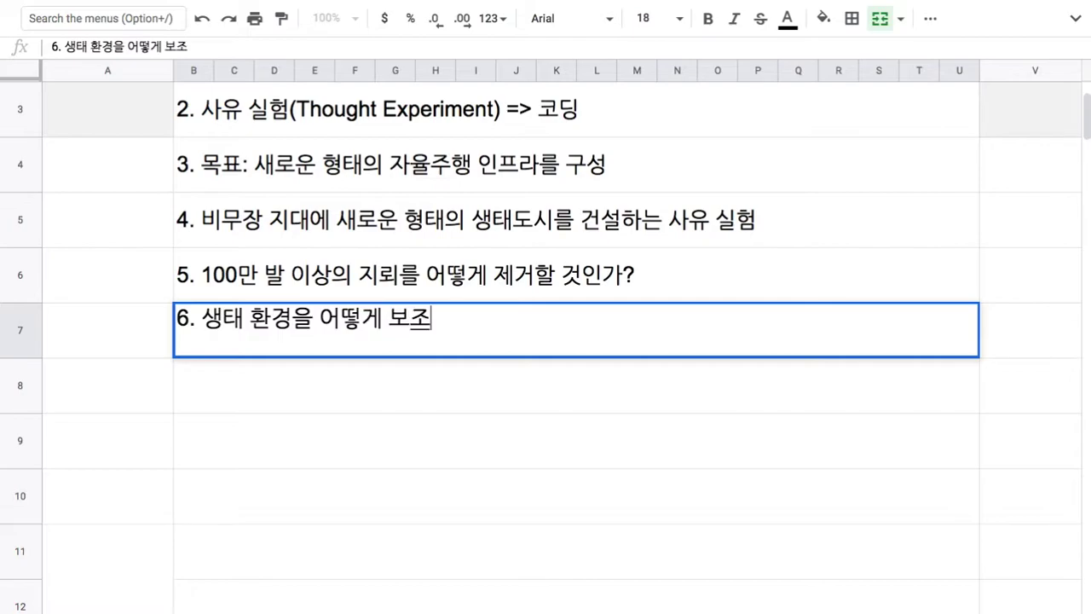
text(것ㅇ니가?)
key(Return)
text(7. 어떤 돗)
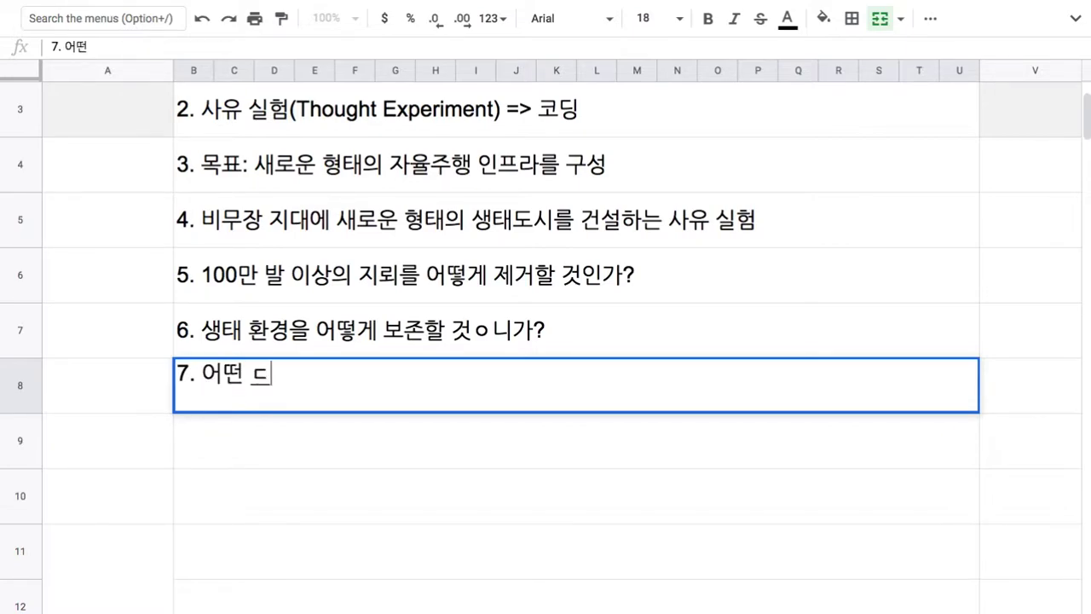
text(시를 )
text(건설)
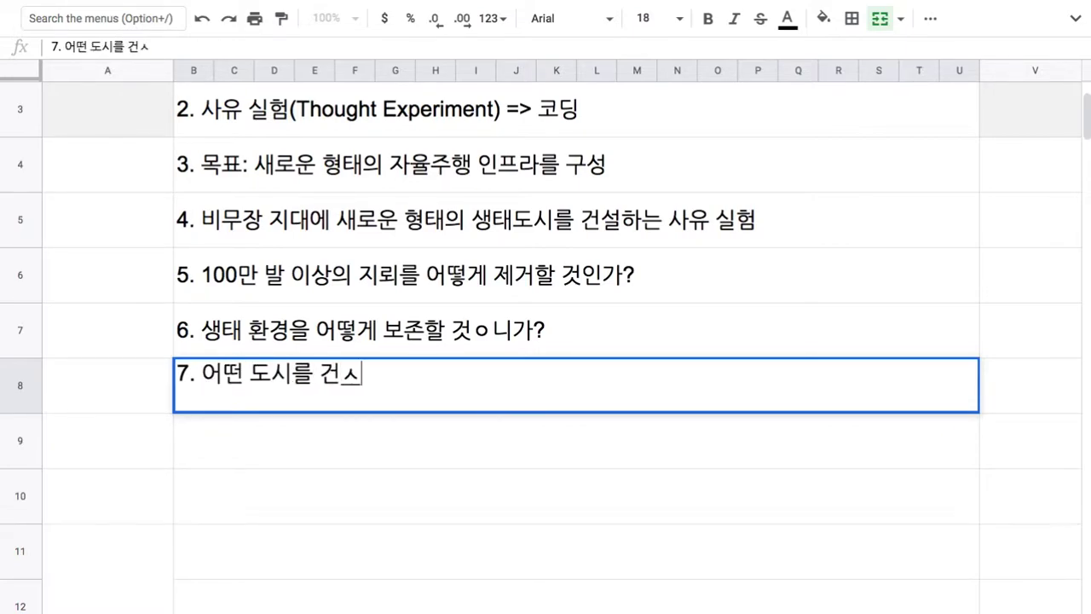
key(BackSpace)
key(BackSpace)
key(BackSpace)
key(BackSpace)
key(BackSpace)
key(BackSpace)
key(BackSpace)
key(BackSpace)
key(BackSpace)
key(BackSpace)
key(BackSpace)
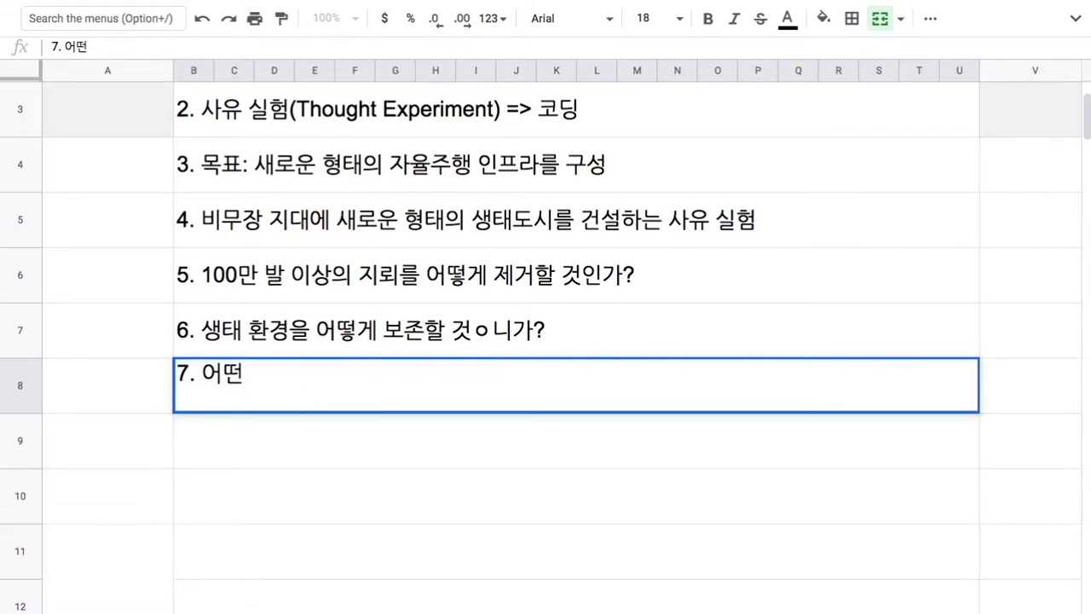
Enter "7. 남북한 시민의 출입은 어떻게 제어할 것인가?" in row 8.
text(남북한)
text( 시민)
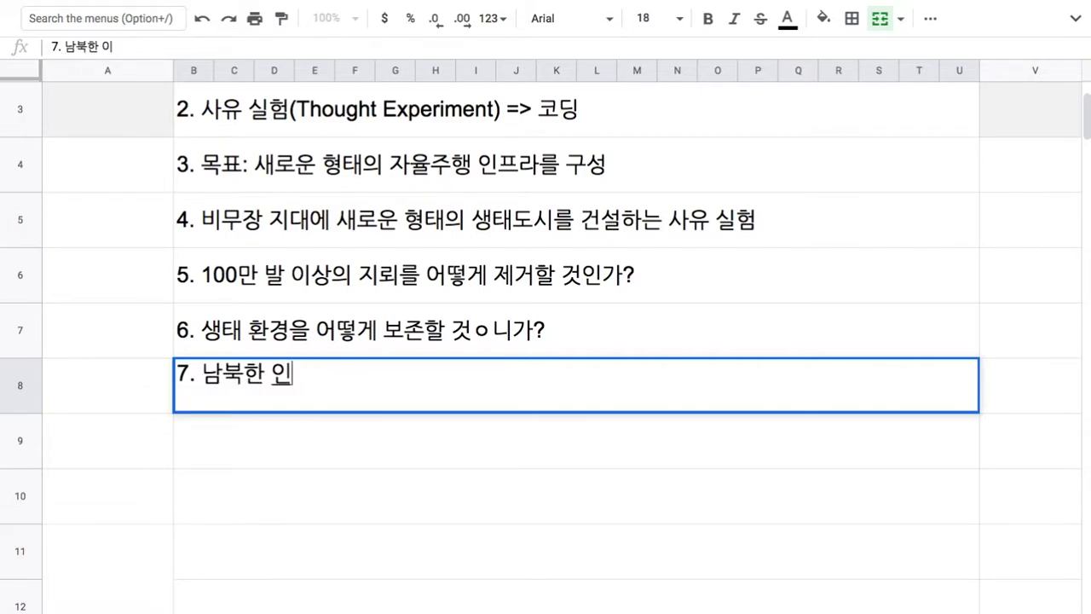
text(ㅇ)
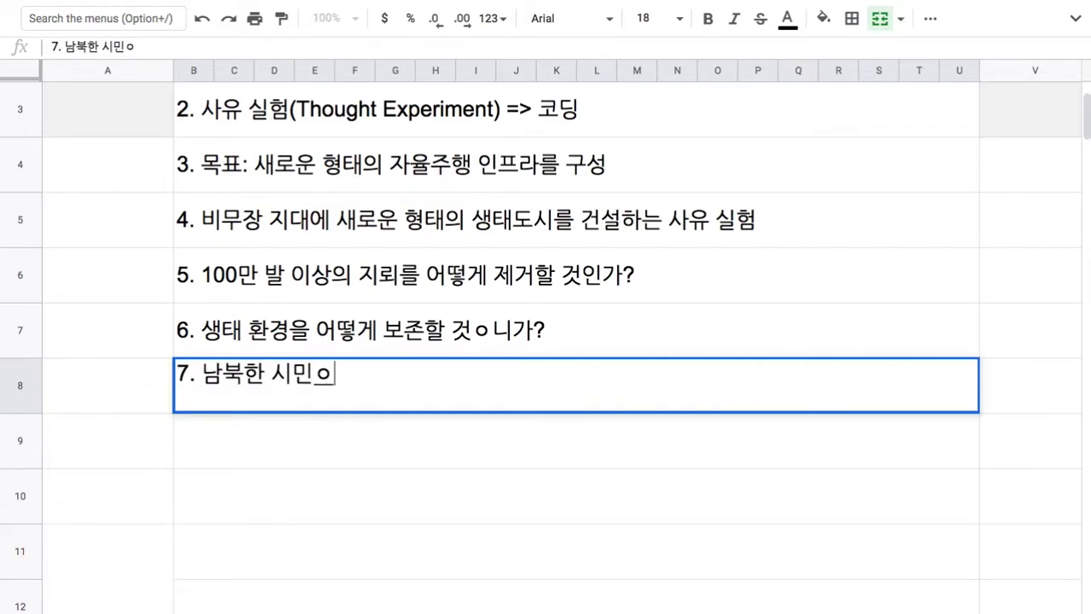
text(의 출입은 어떠)
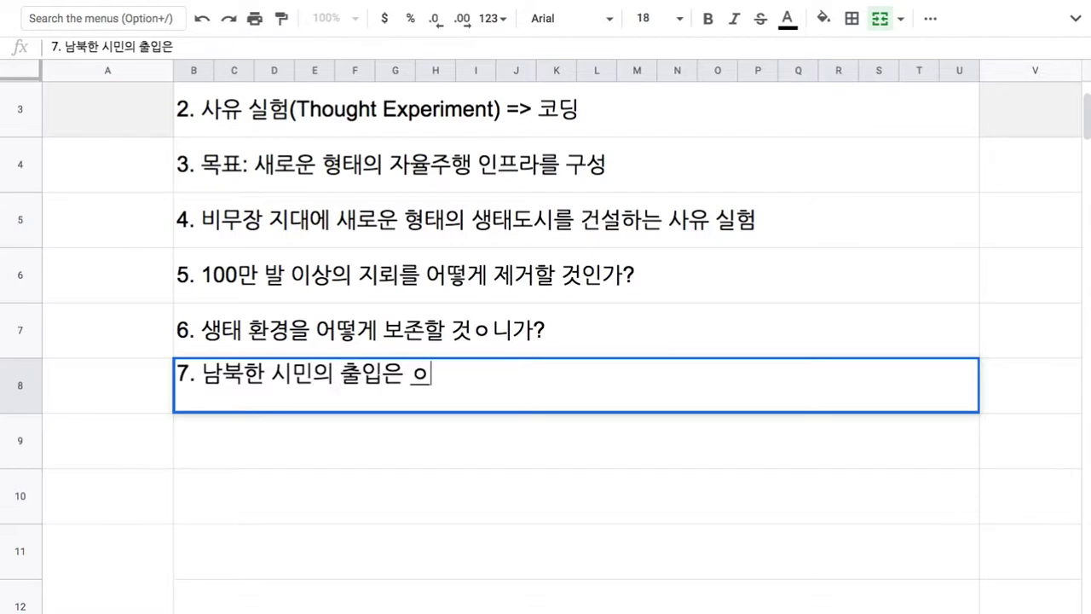
text(떻게 제어할)
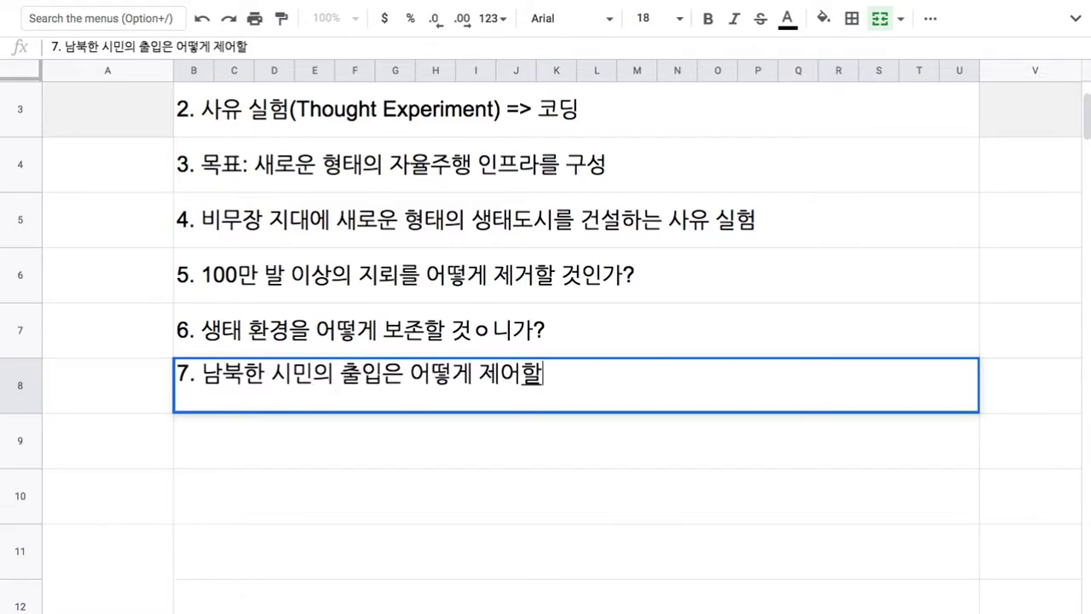
text( 것인가?)
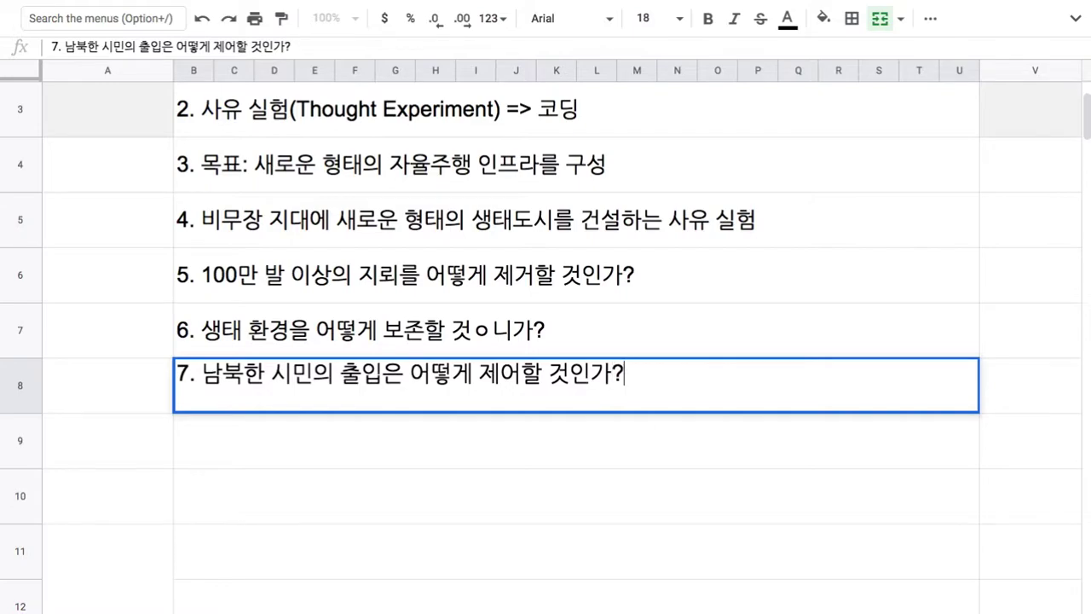
Correct the typo at the end of item 6 in row 7 so that it ends with "것인가?".
double_click(490, 329)
drag(480, 318, 519, 318)
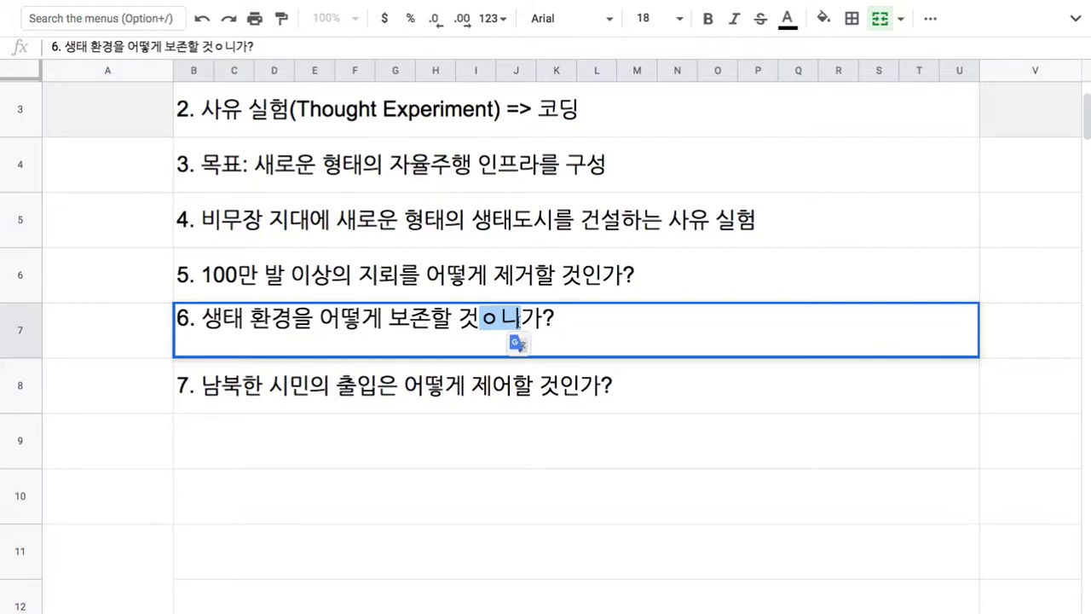
text(인)
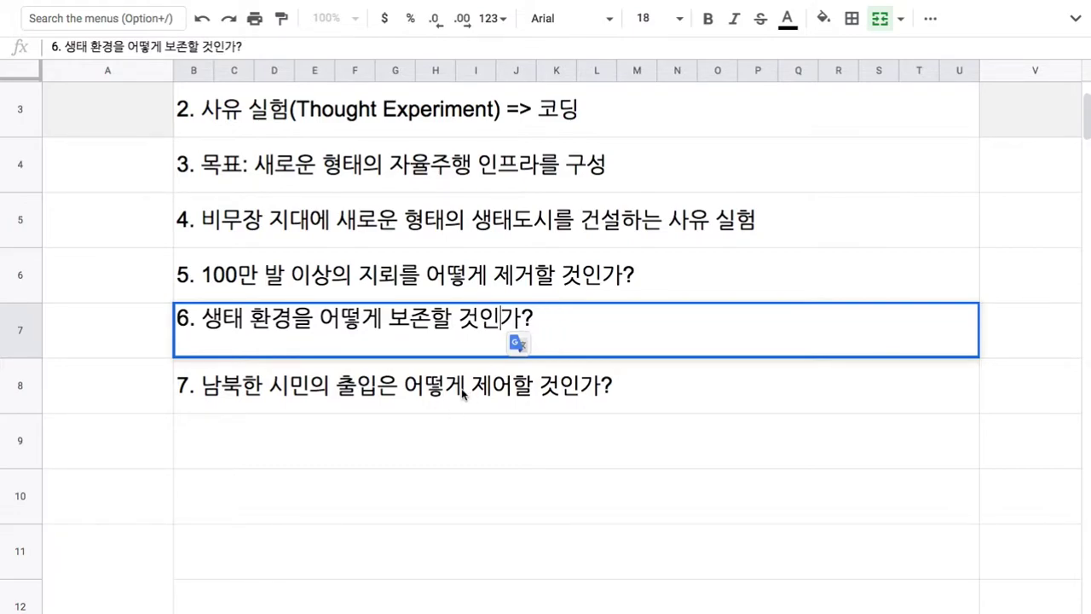
double_click(461, 390)
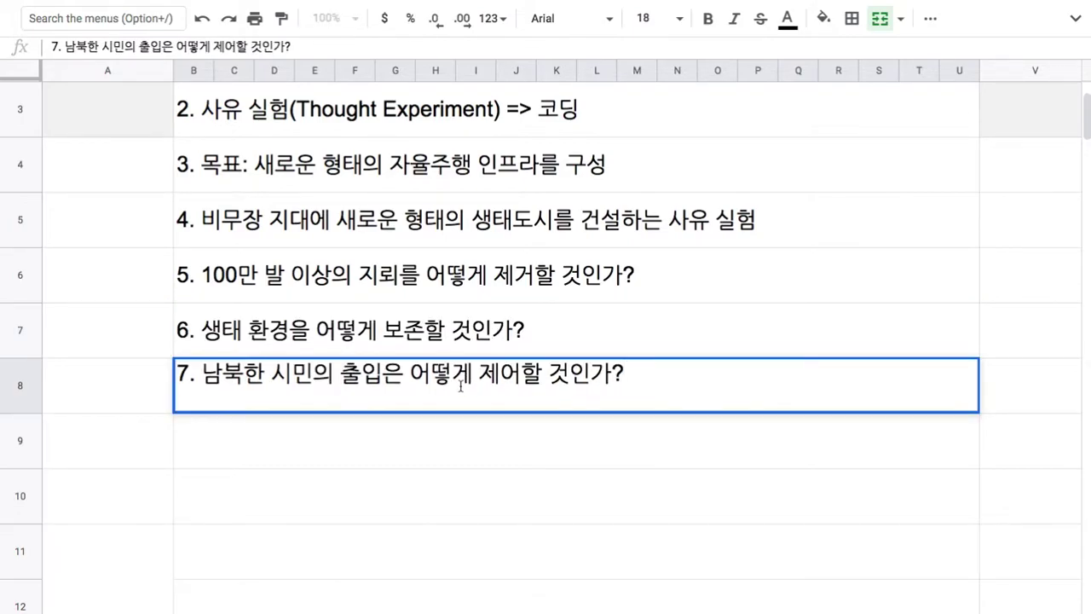
Enter "8. 주요 생산품은?" in row 9.
click(462, 439)
text(8)
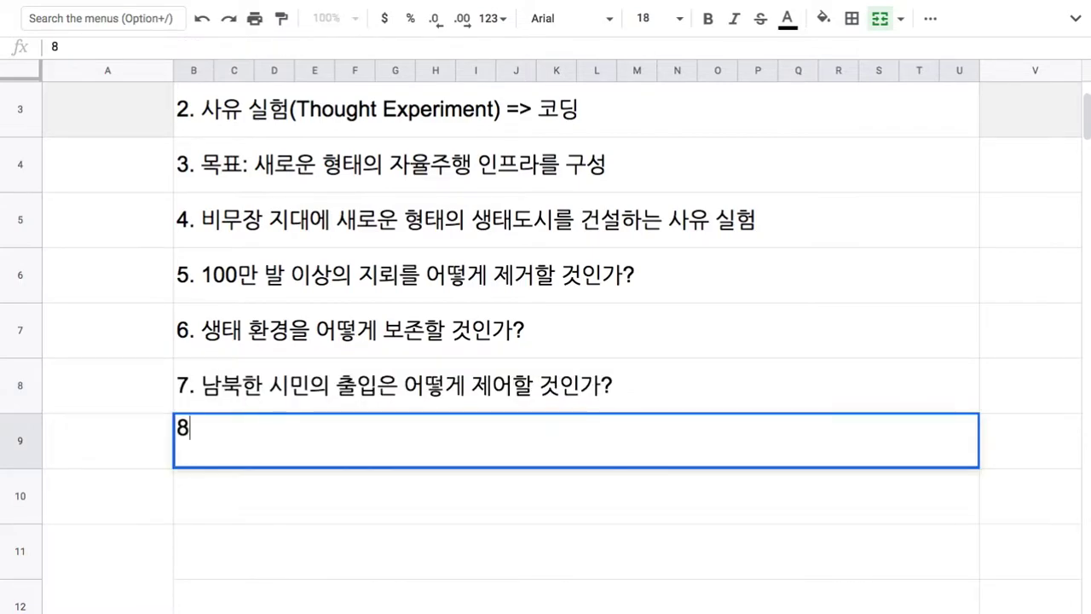
text(. 주요 생ㅅ)
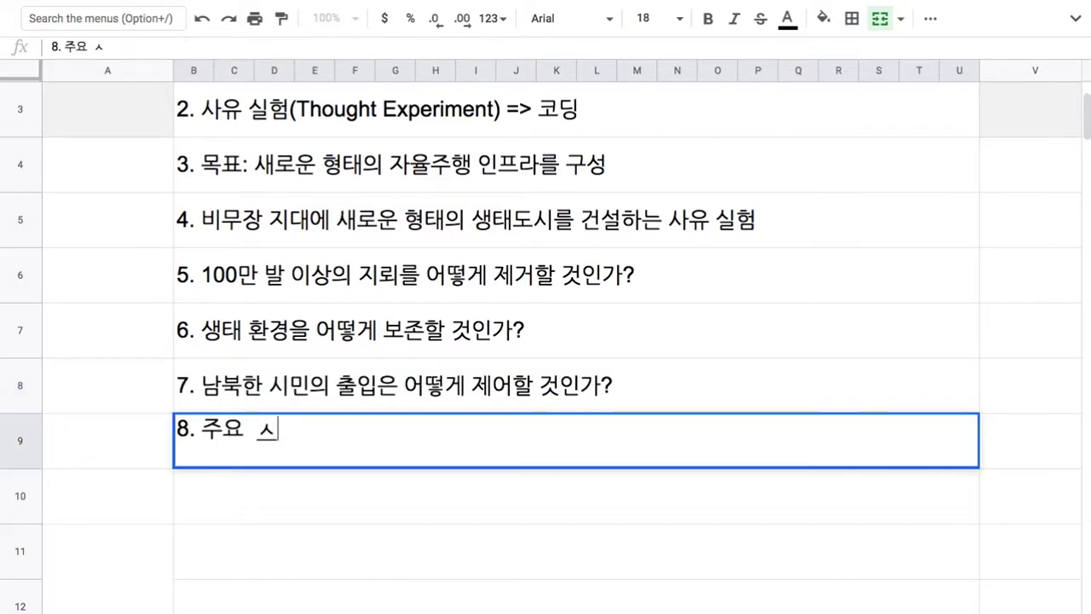
text(산ㅇ)
key(BackSpace)
text(품은?)
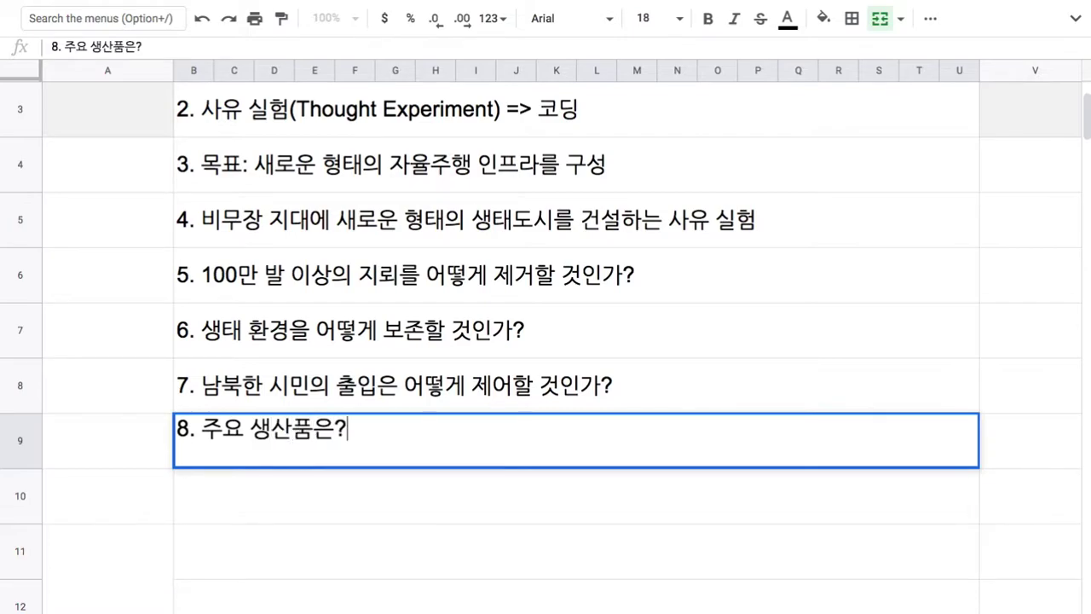
key(Return)
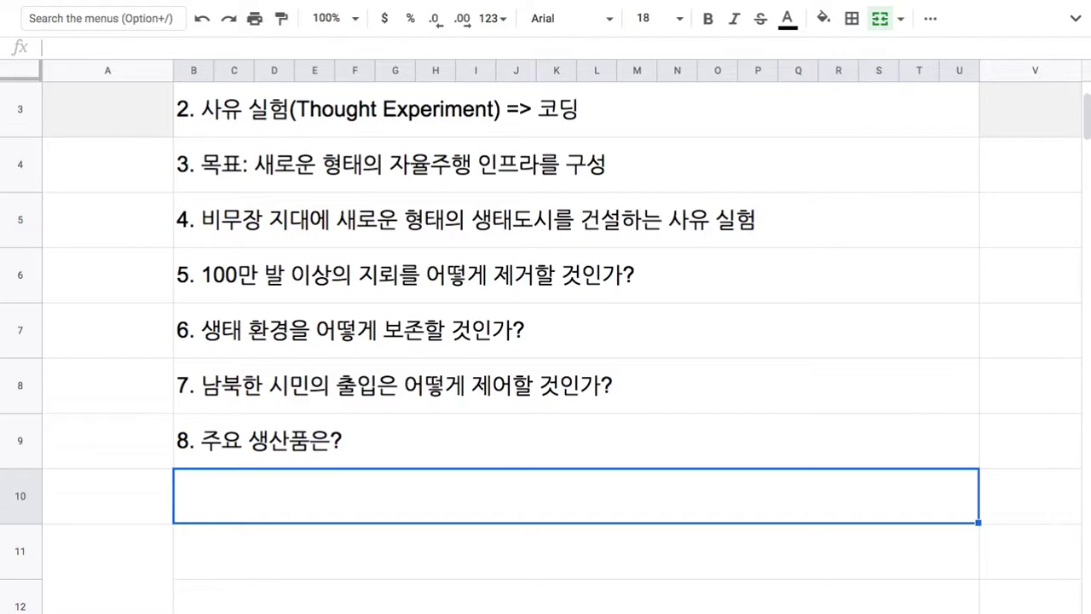
Enter "9. 도시 인구는?" in row 10.
text(9. ㄷ시)
key(BackSpace)
key(BackSpace)
key(BackSpace)
text(도시 )
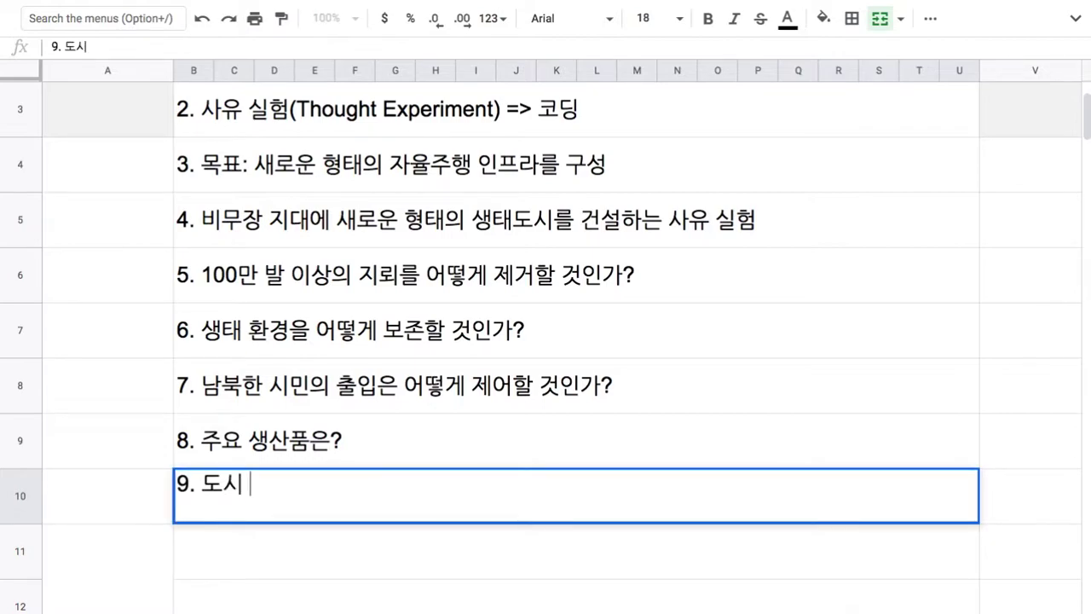
text(인구는?)
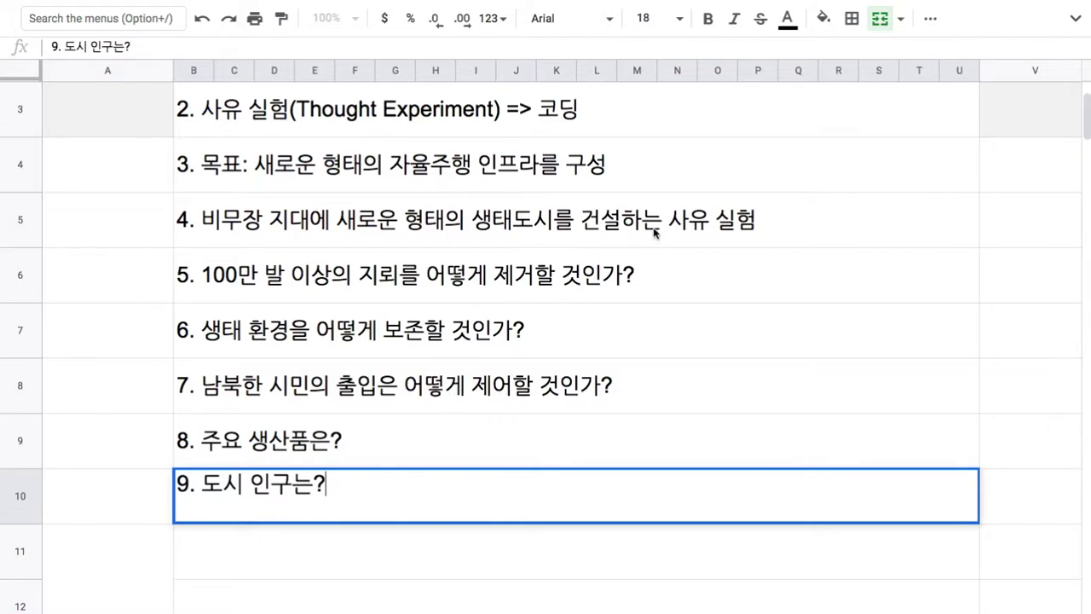
Append "=> 300개의 주제로 나눠 코딩" to the end of item 4 in row 5.
double_click(682, 213)
drag(683, 213, 783, 208)
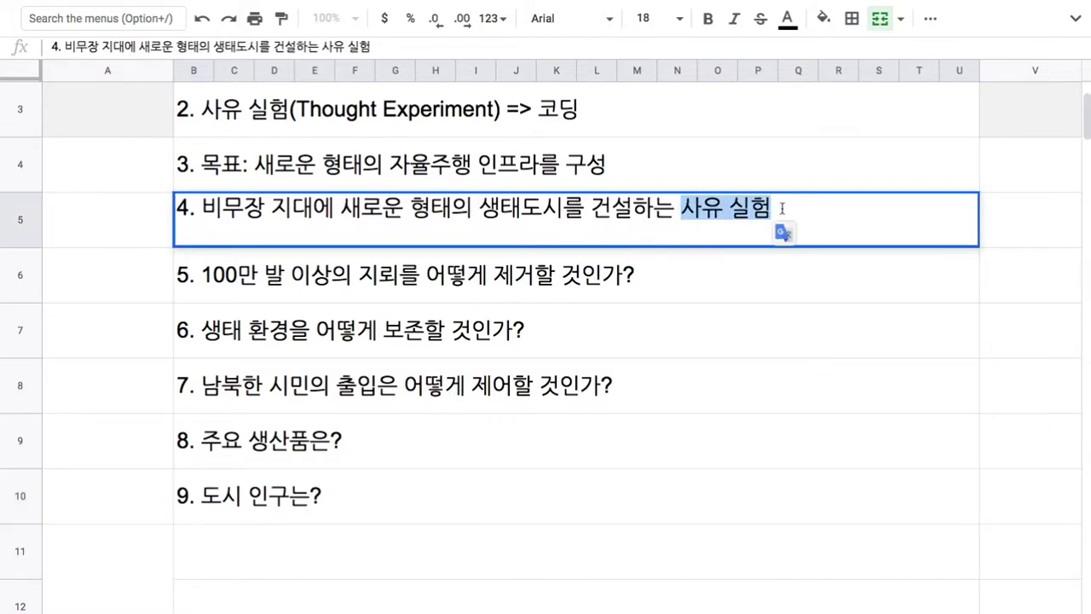
key(Right)
text(=)
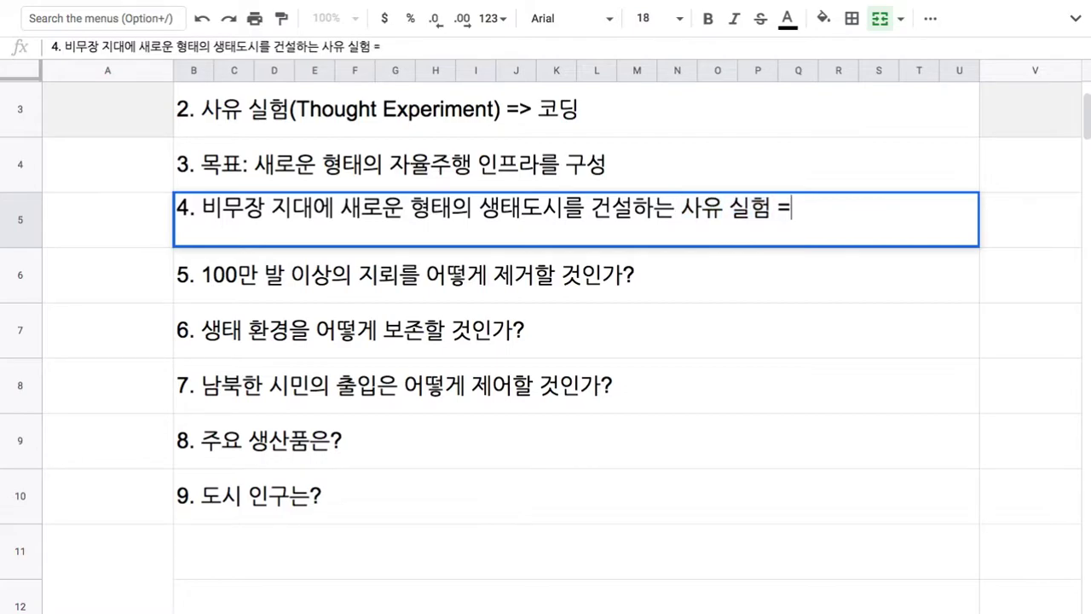
text(> 300)
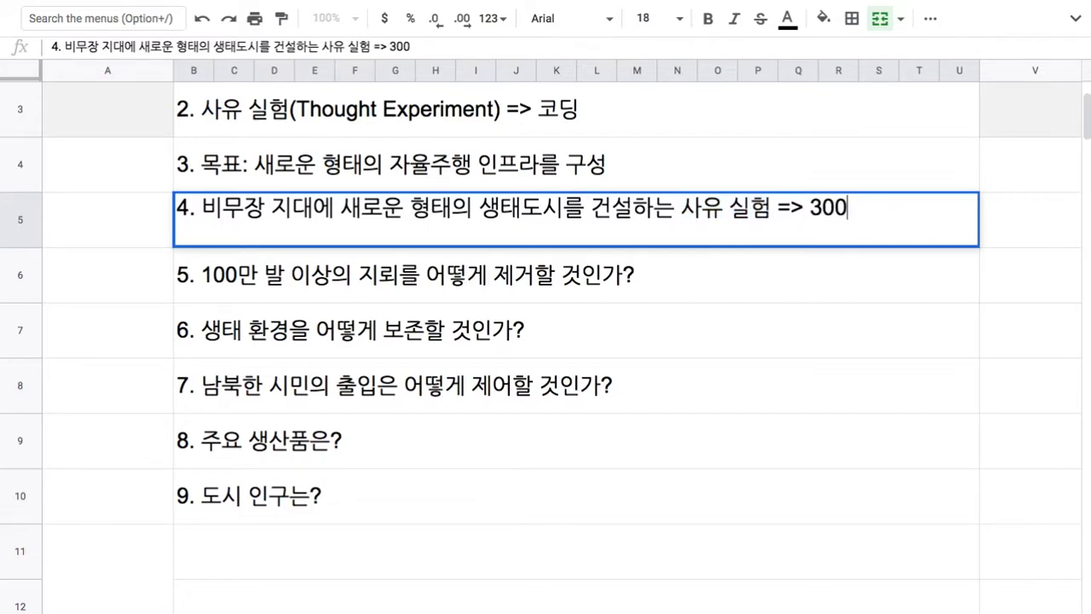
text(개의 주제로)
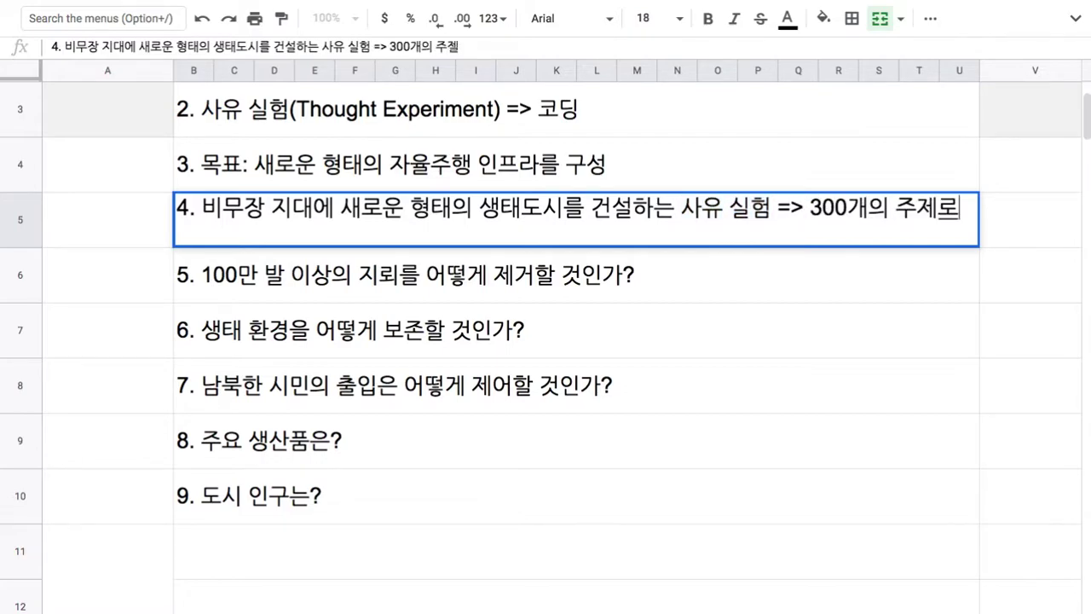
text( 난눠 코딩)
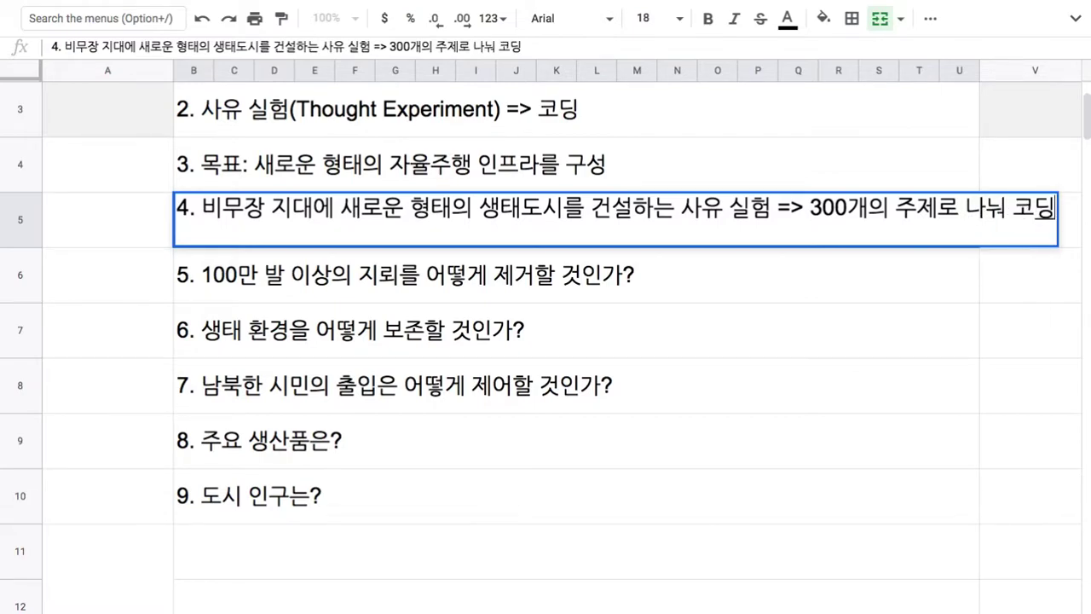
Append "=> 지뢰 제거 로봇을 제작" to the landmine question in row 6.
click(705, 272)
double_click(705, 272)
text(=> ㅈ)
text(제)
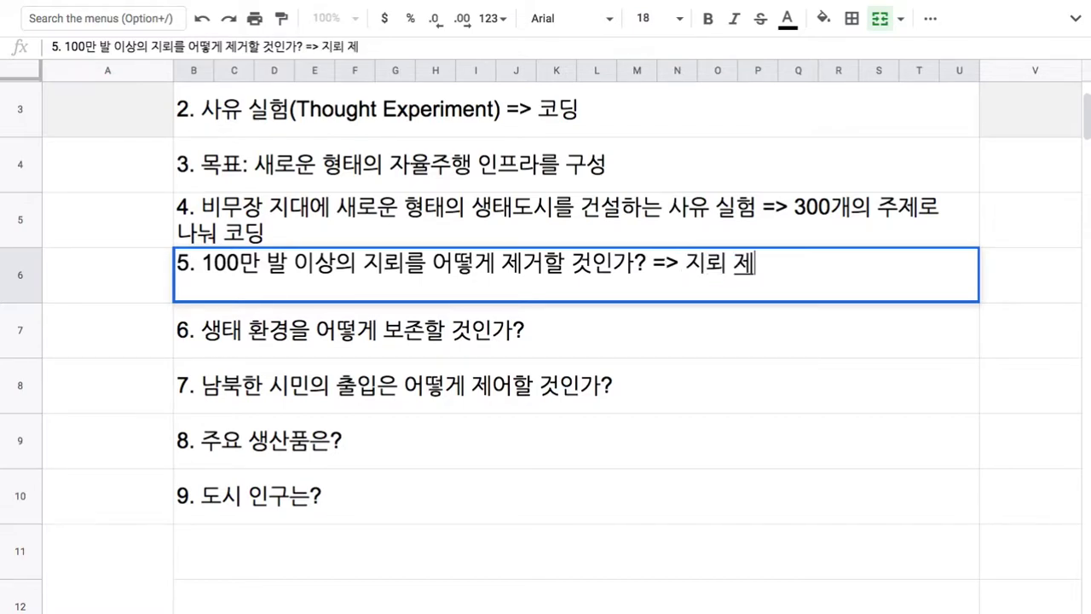
text(거 로봇을 )
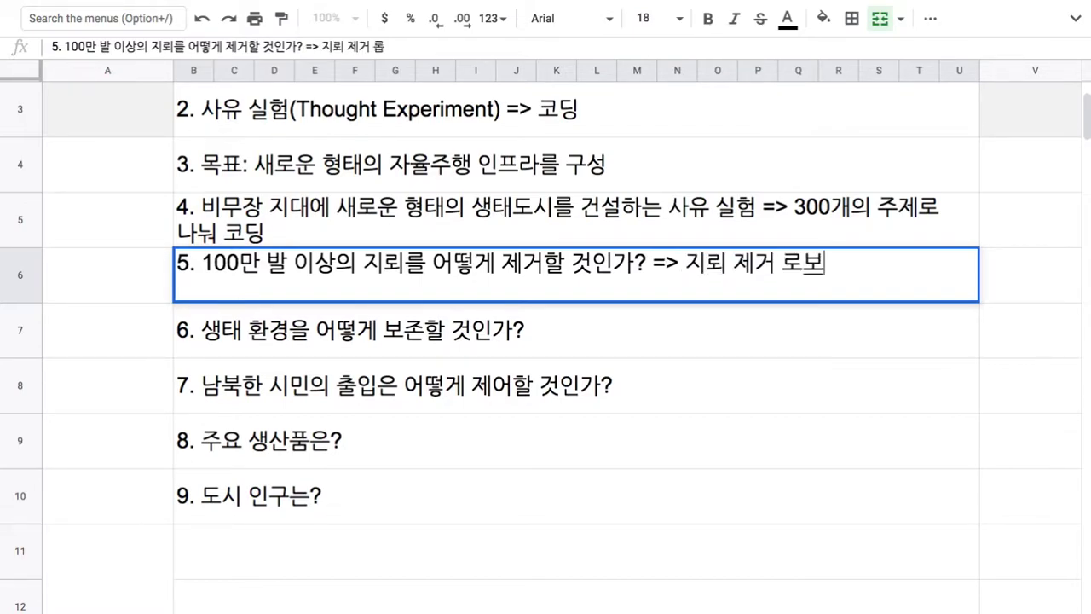
text(제작)
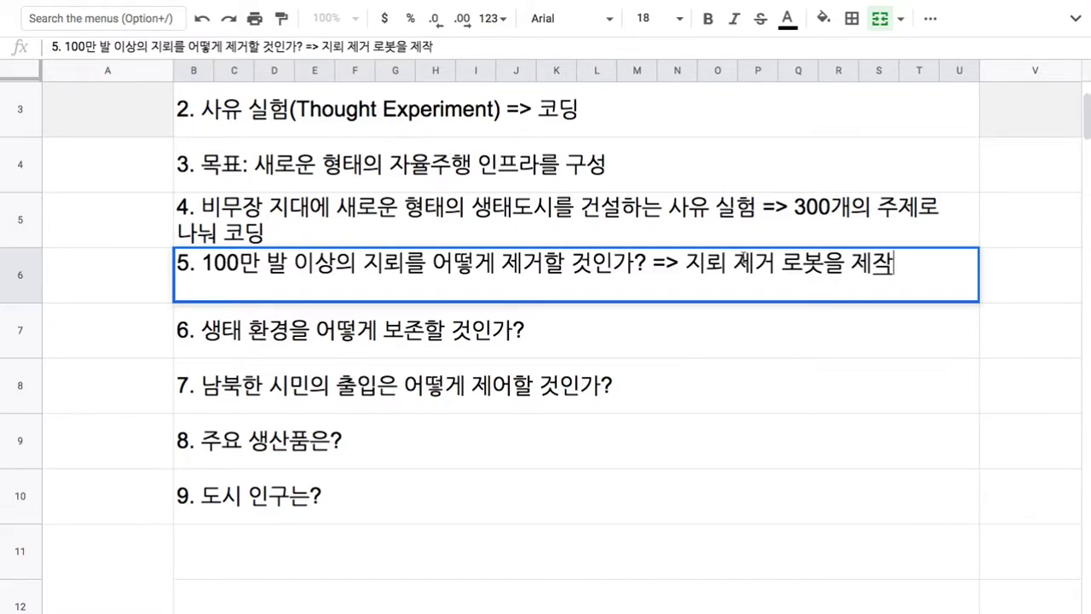
Append "=> 생태 도시 건설을 구상" to the ecological preservation question in row 7.
double_click(676, 338)
text(=> 생태 도)
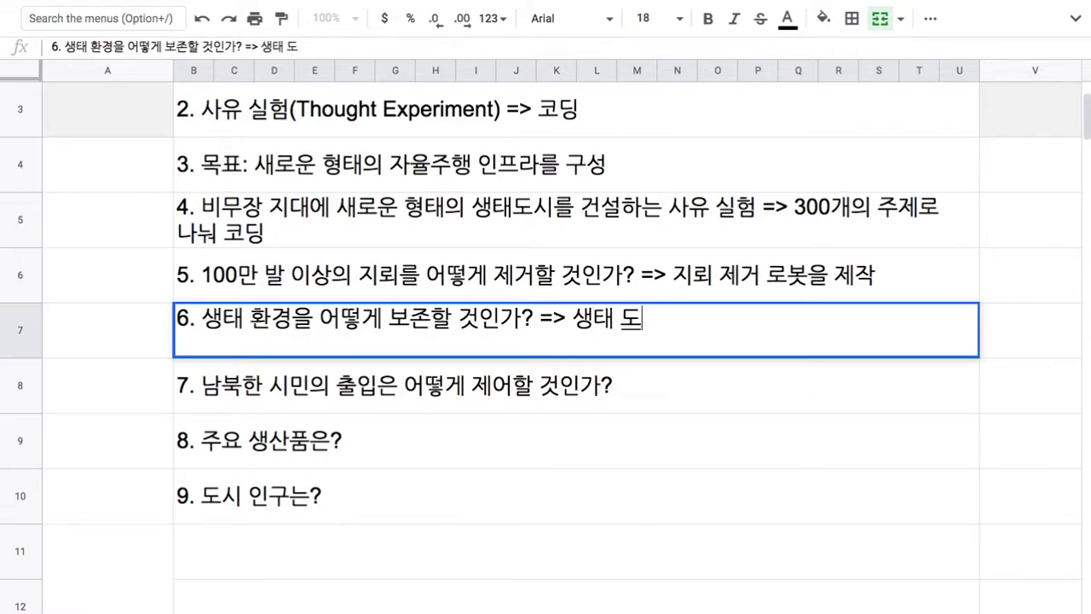
text(시 건설을 구상)
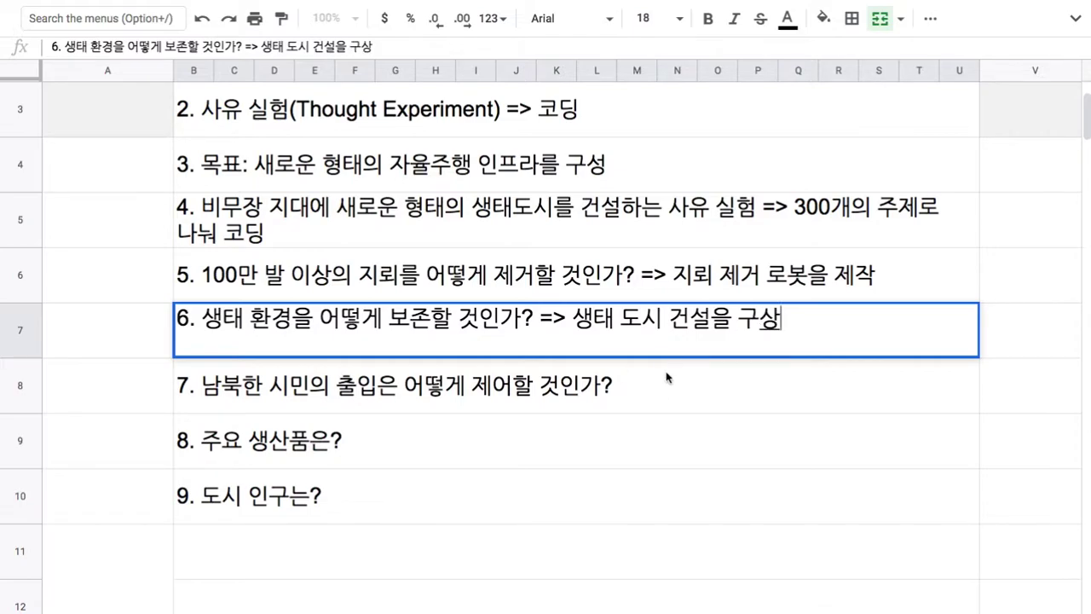
Append "=> 블록체인과 머신러닝, 드론 로보틱스" to the citizen access question in row 8.
click(662, 395)
key(Return)
text(=> 블록체이)
text(ㄴ과 머신)
text(러닝, ㄷ)
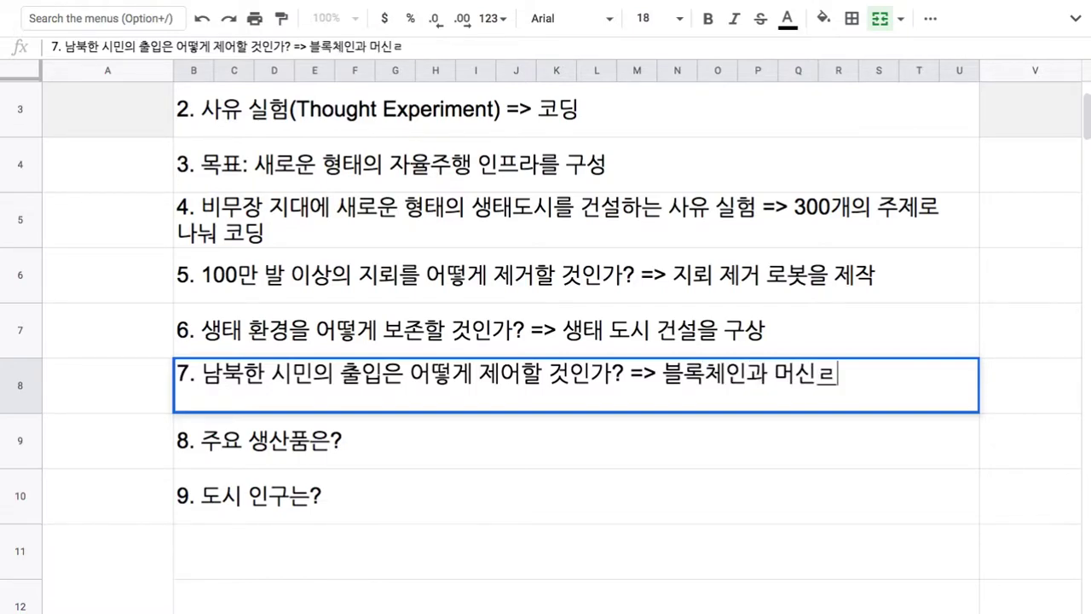
text(ㅡ론 )
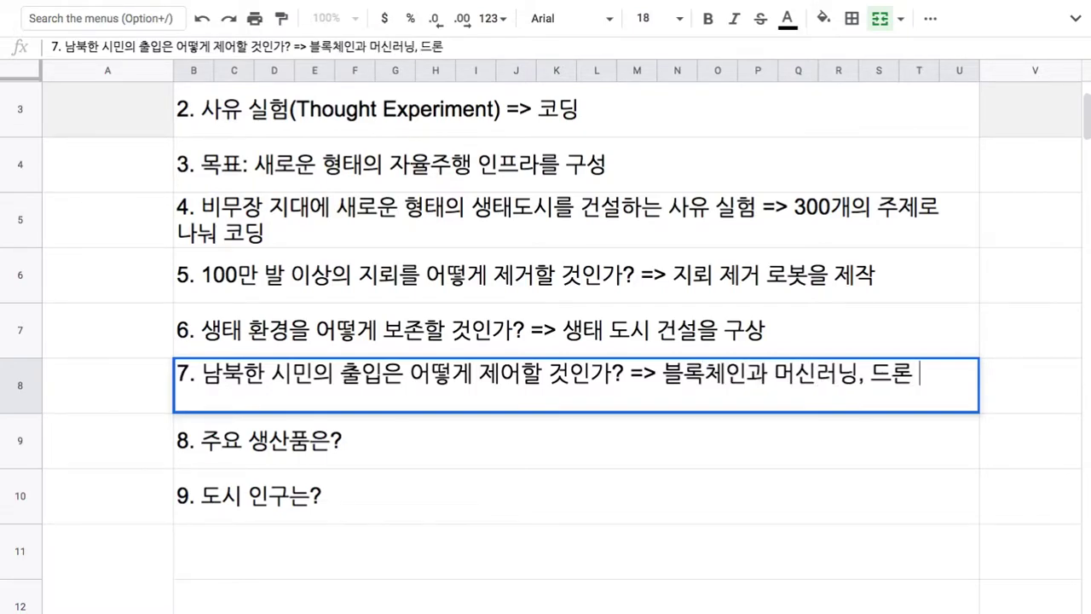
text(로보틱스)
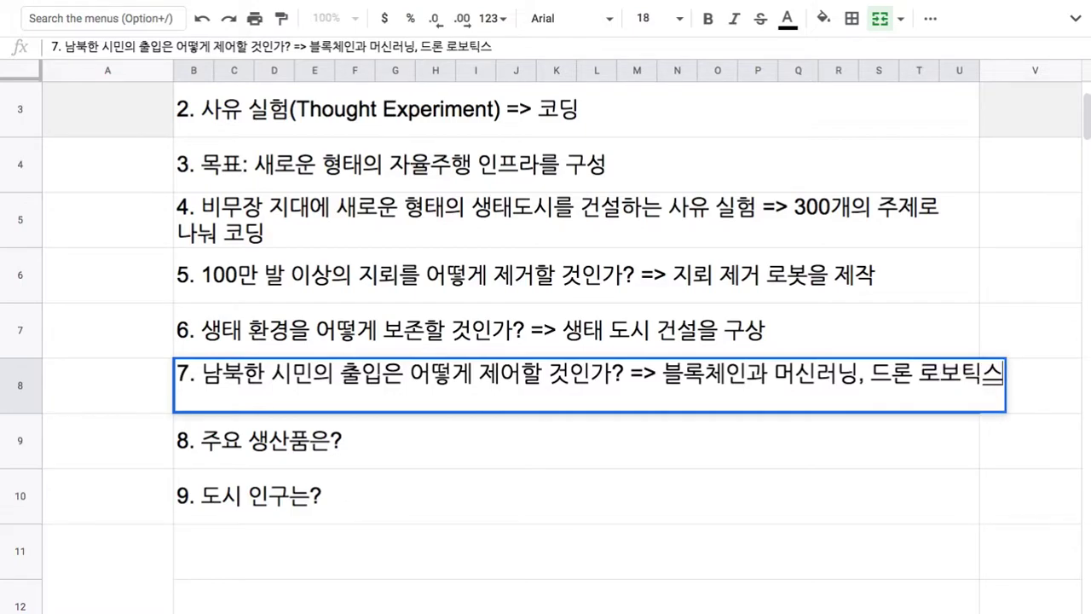
Append "=> 자율주행 자동차" to the main products question in row 9.
click(605, 441)
double_click(608, 434)
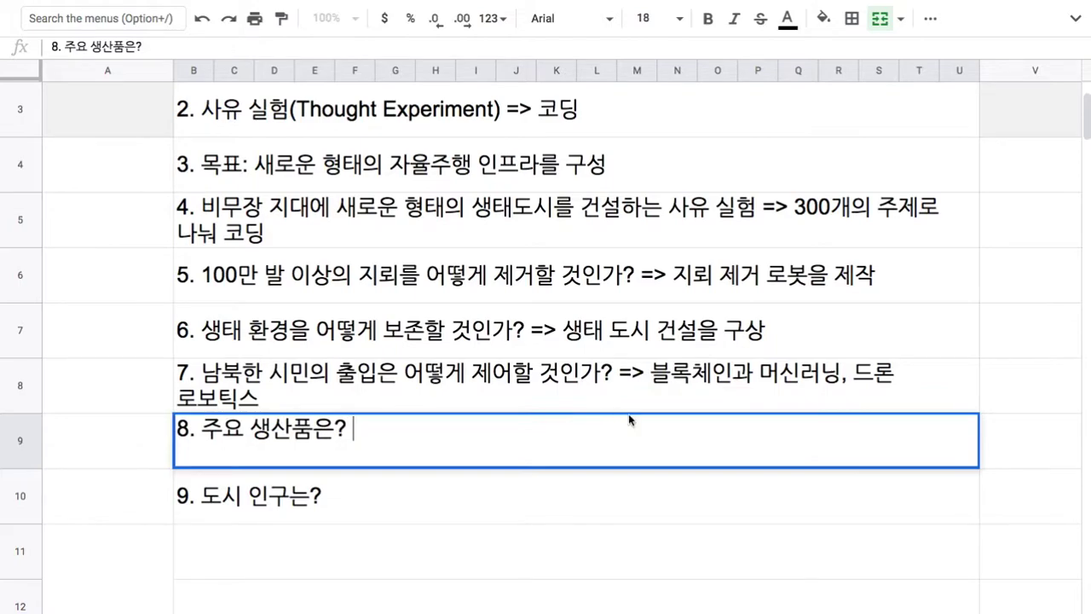
text(=> 자율)
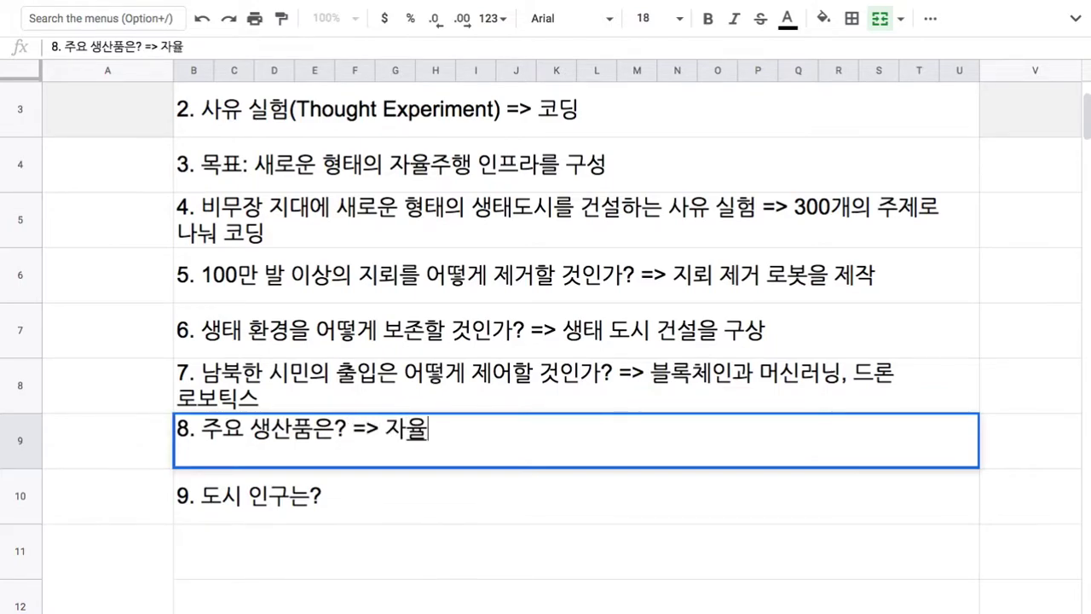
text(주행 ㅈ)
text(자동차)
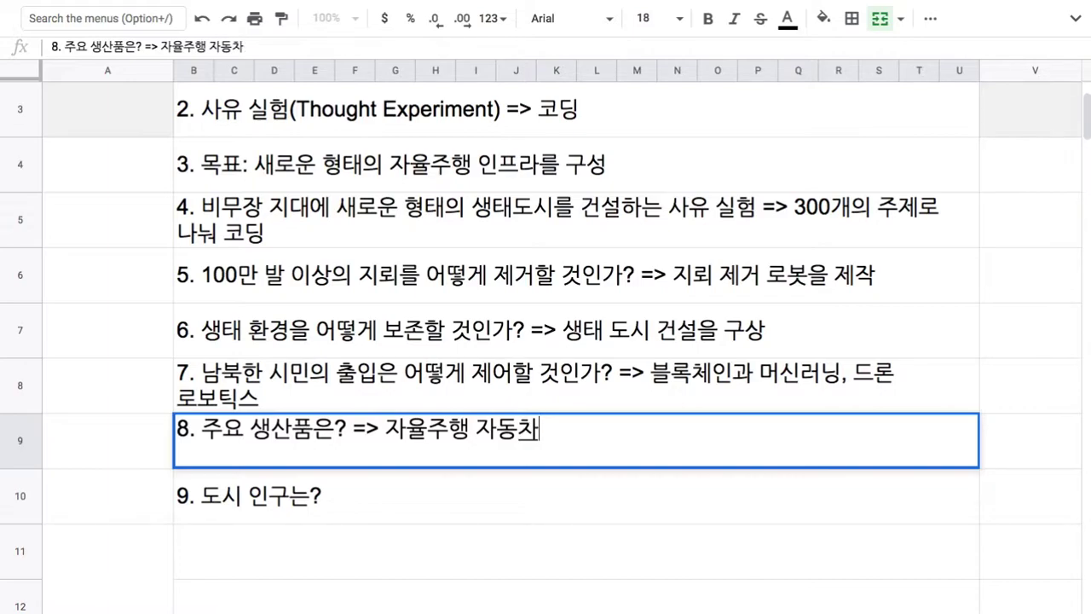
Insert "Tesla와 다른" before "자율주행 자동차" in the main products answer in row 9.
click(386, 430)
text(Tesla아)
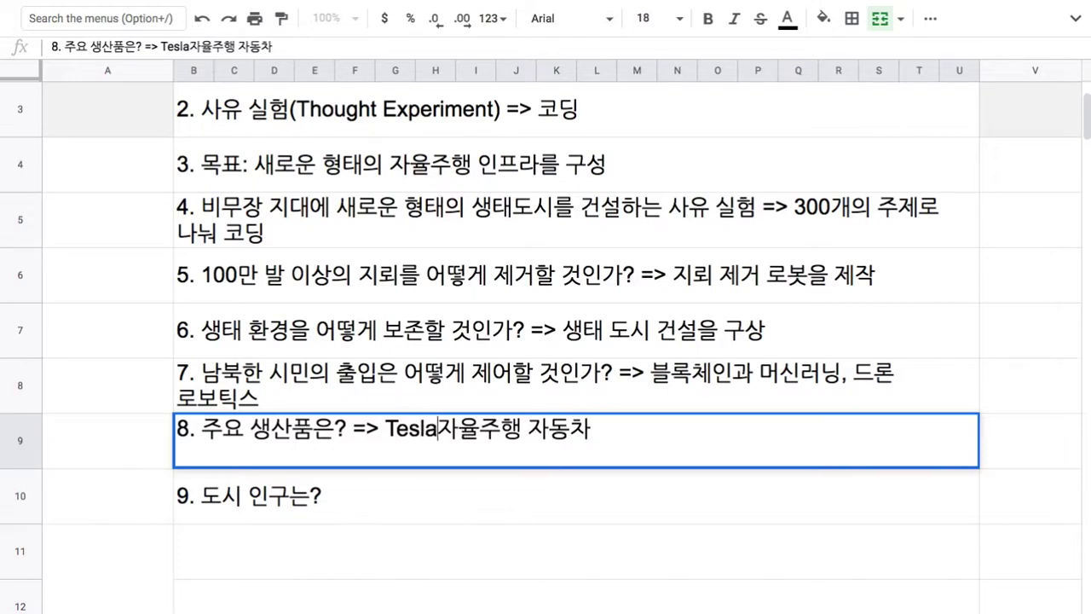
key(BackSpace)
key(BackSpace)
text(와 다른)
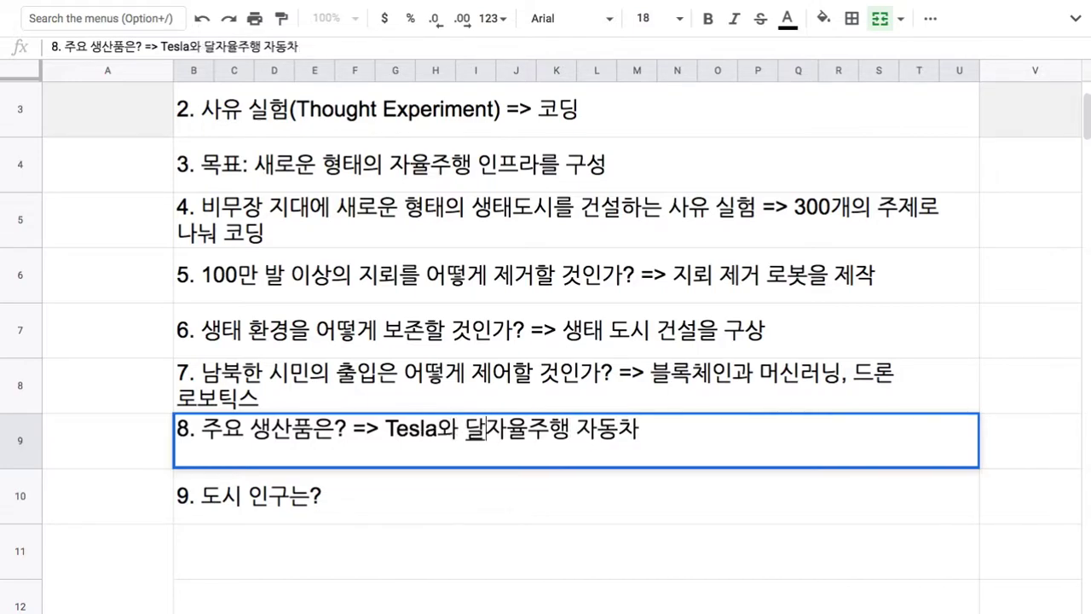
Append "=> 남한 500만, 북한 300만, 해외 200만" to the city population question in row 10.
double_click(453, 512)
text(=> 남북한)
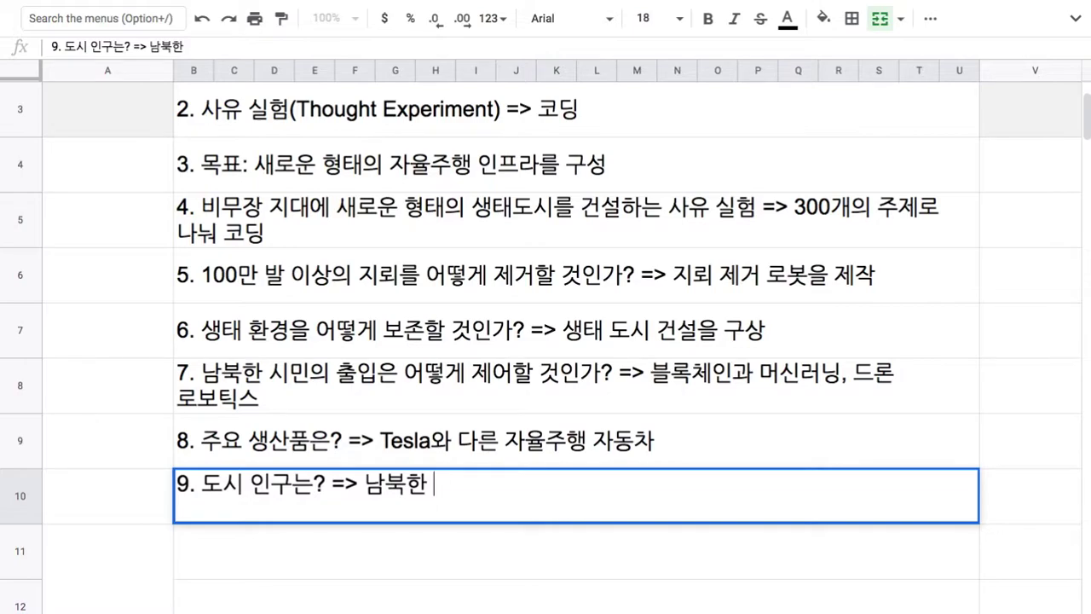
key(BackSpace)
key(BackSpace)
key(BackSpace)
text(한 500만,)
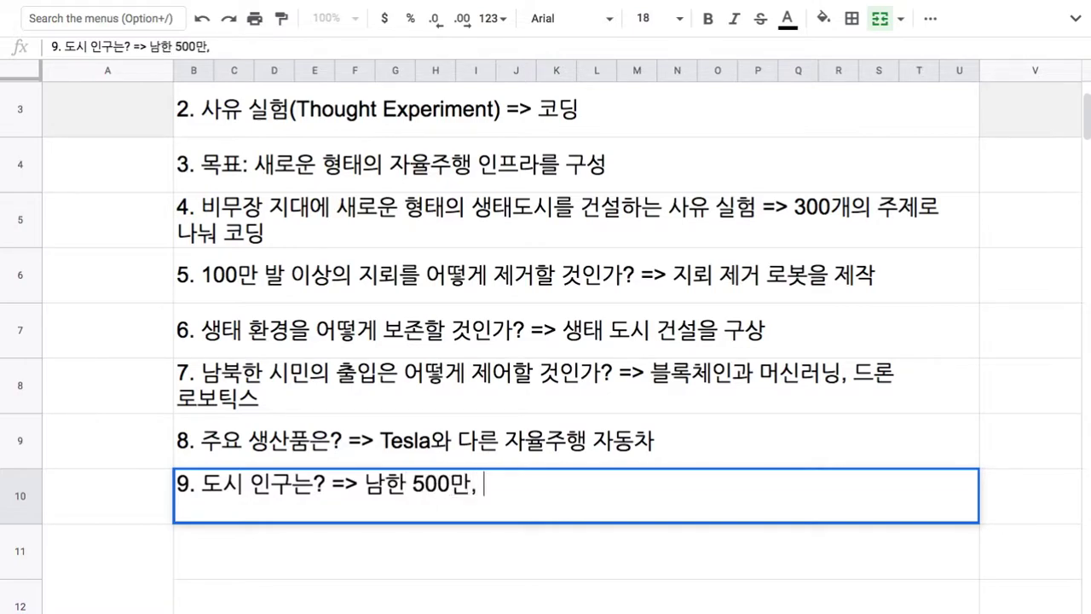
text( 북한 30만)
key(BackSpace)
key(BackSpace)
key(BackSpace)
text(0만, 행)
text(외 200만 )
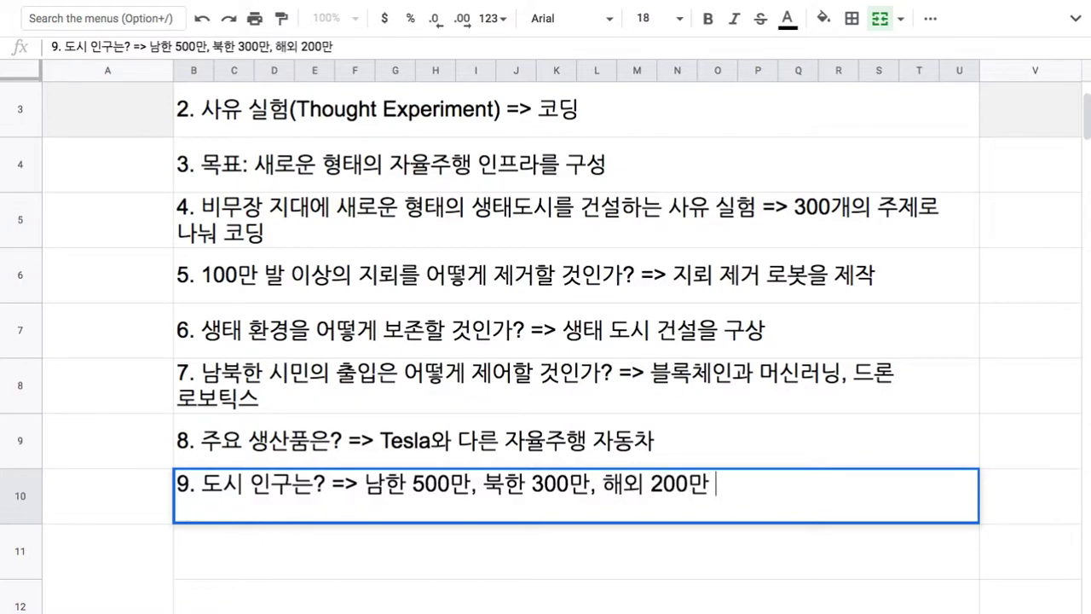
Complete the city population answer in row 10 with "도시를 구상".
text(ㅇ)
key(BackSpace)
text(도시를 )
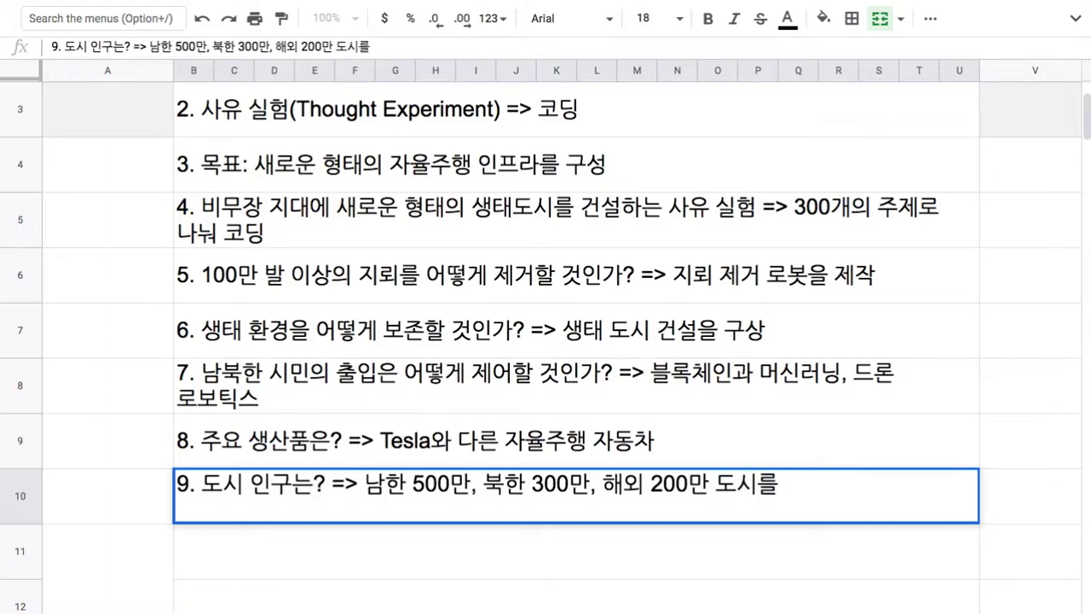
text(구상)
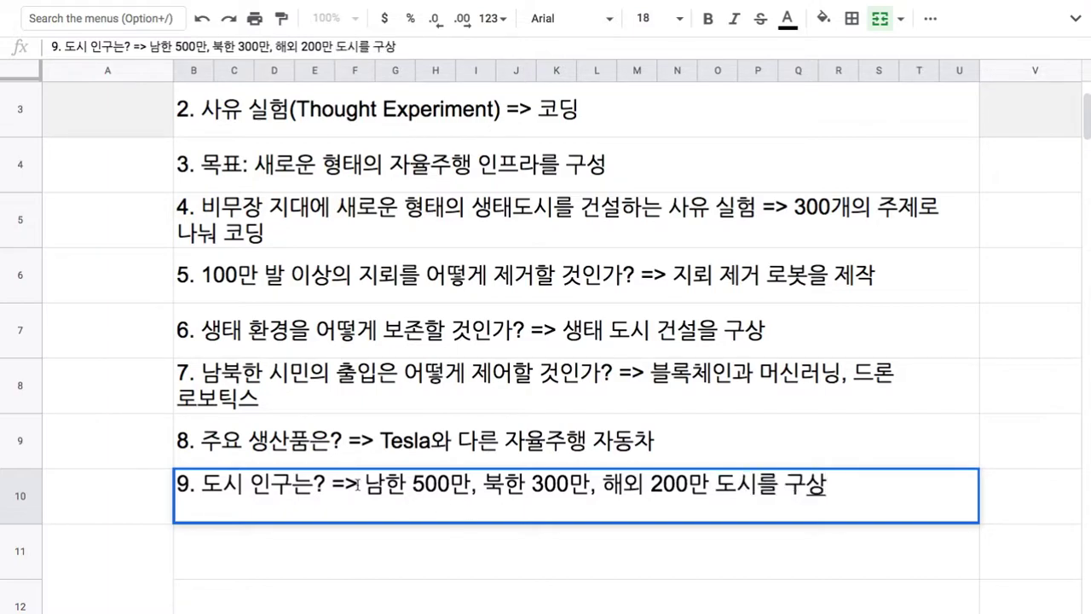
drag(365, 484, 764, 504)
click(740, 443)
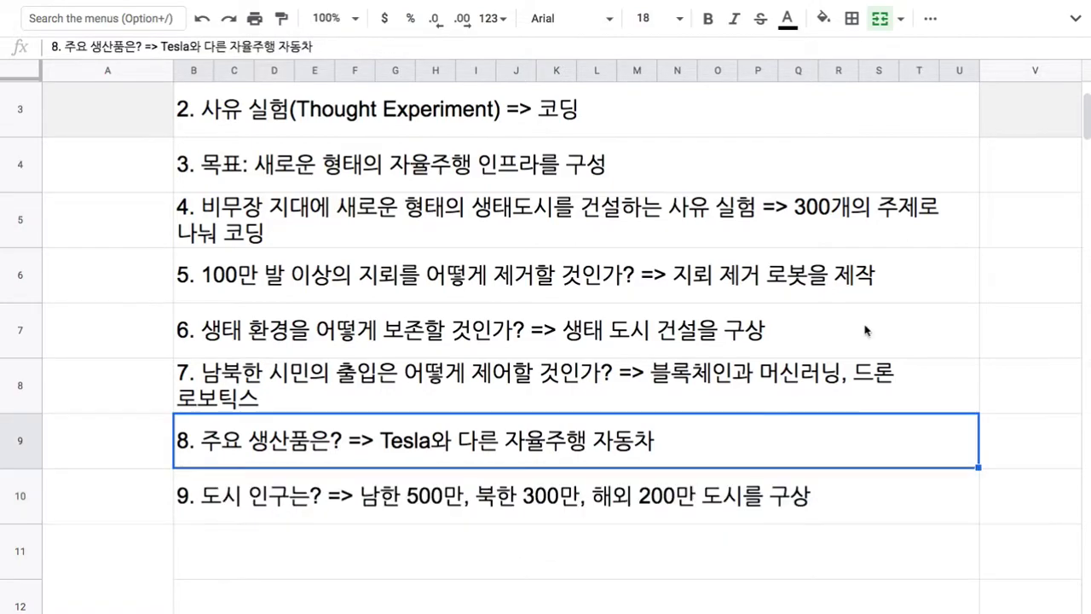
Enter "10. 상상력에 기초한 코딩 실습" as the next outline item in row 11.
scroll(1087, 140, down, 1)
scroll(1087, 141, down, 6)
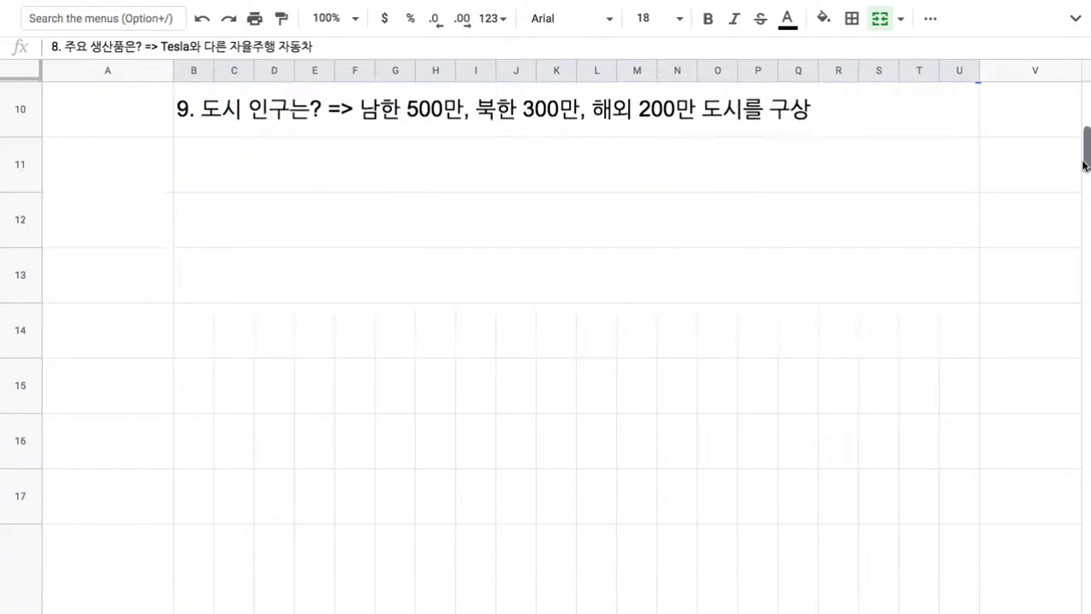
click(729, 174)
text(1)
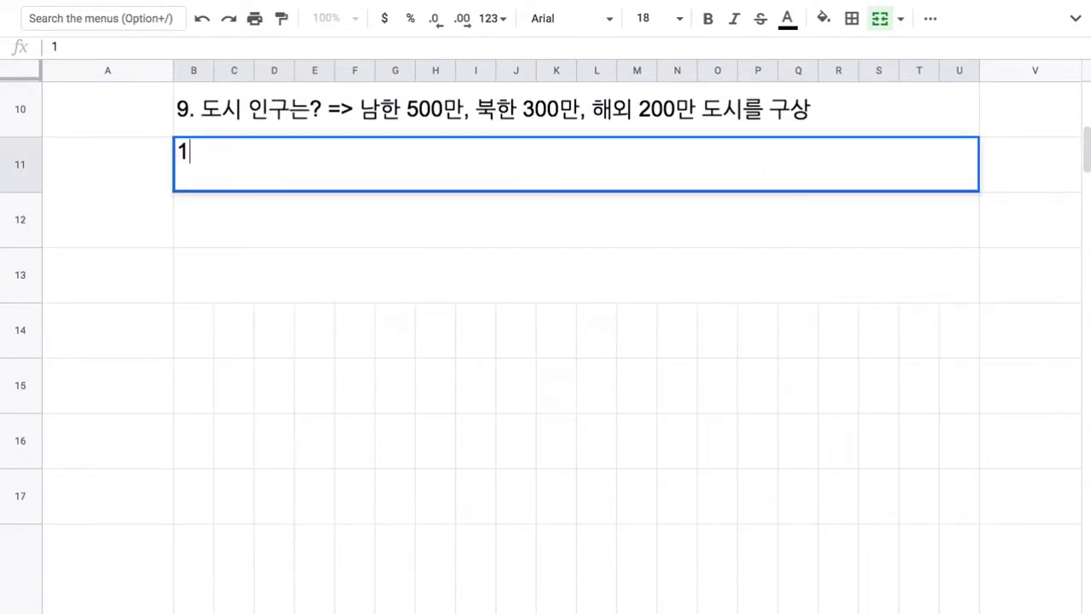
text(0. 상상력)
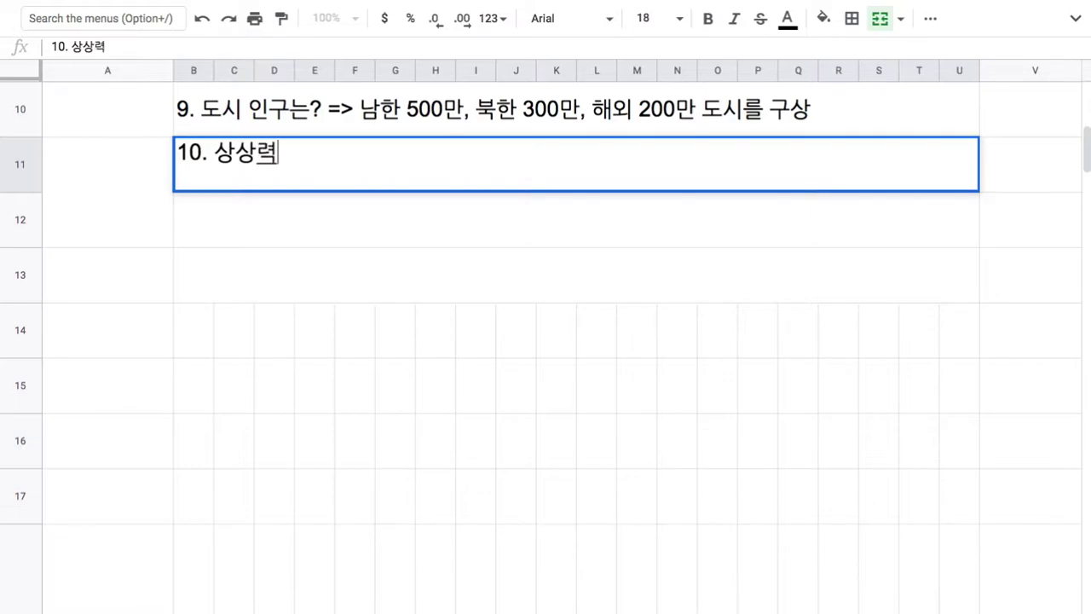
text(에 기초한 코딩 실습)
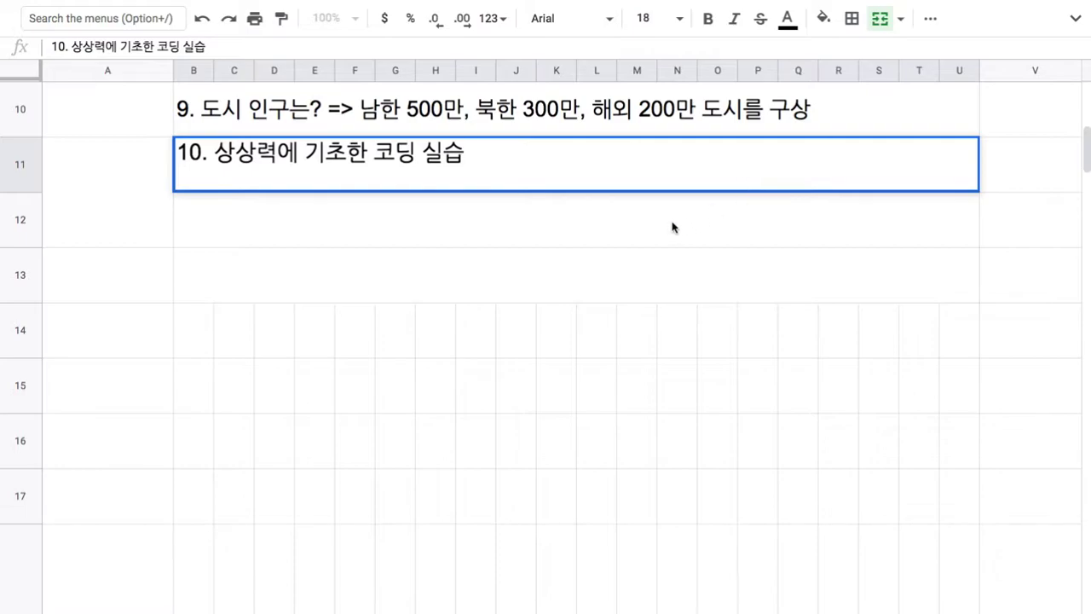
key(Return)
Enter "11. 무수한 문제점들이 도출되면, 그 각각에 대한 해결 방안을 코딩 프로젝트" in row 12.
text(11. 무수)
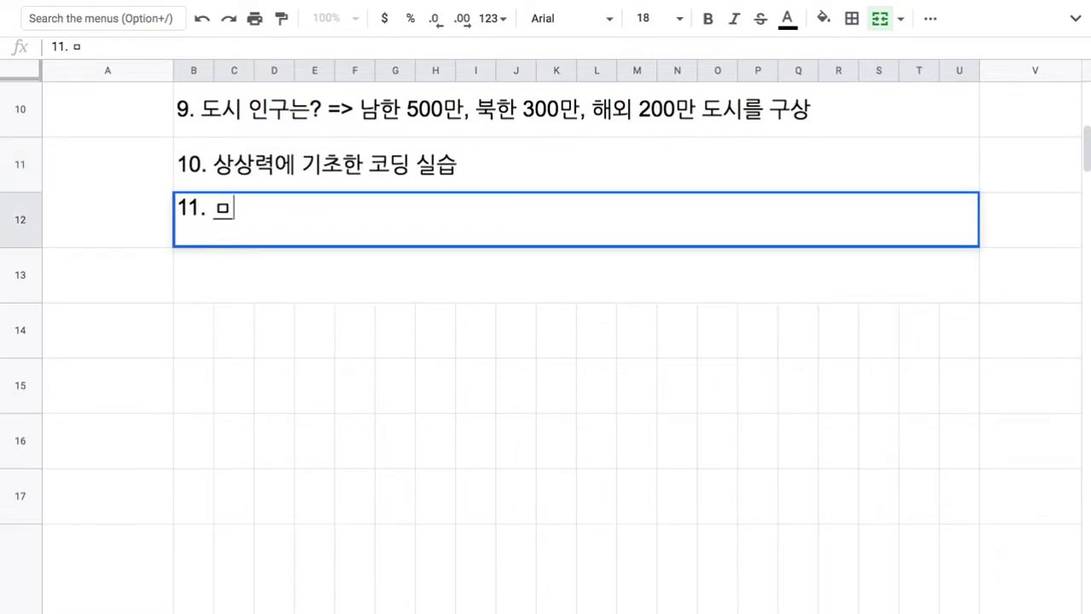
text(한 문젤)
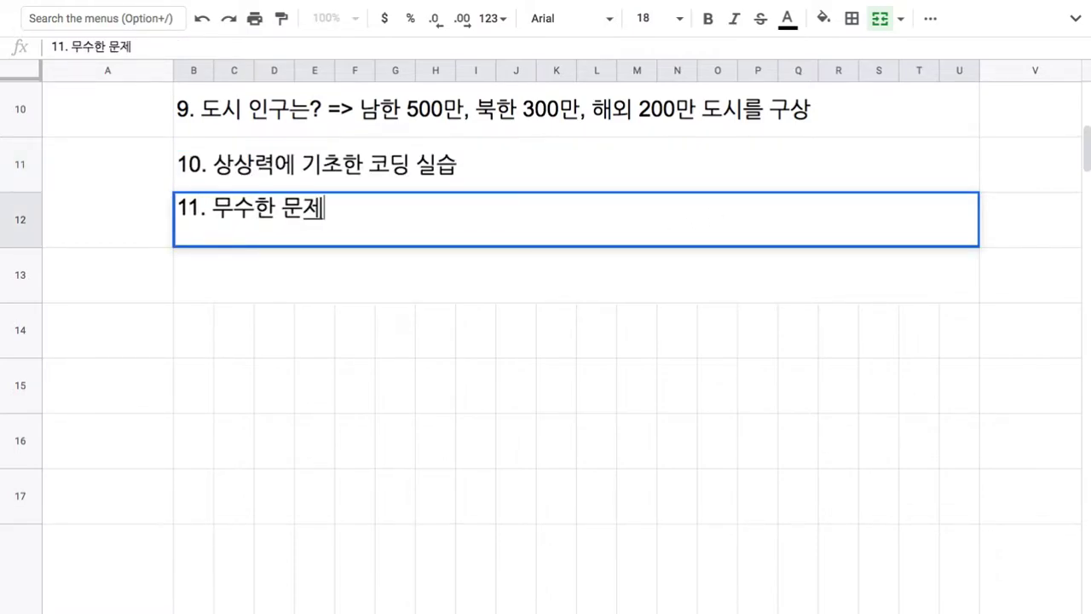
text(점들)
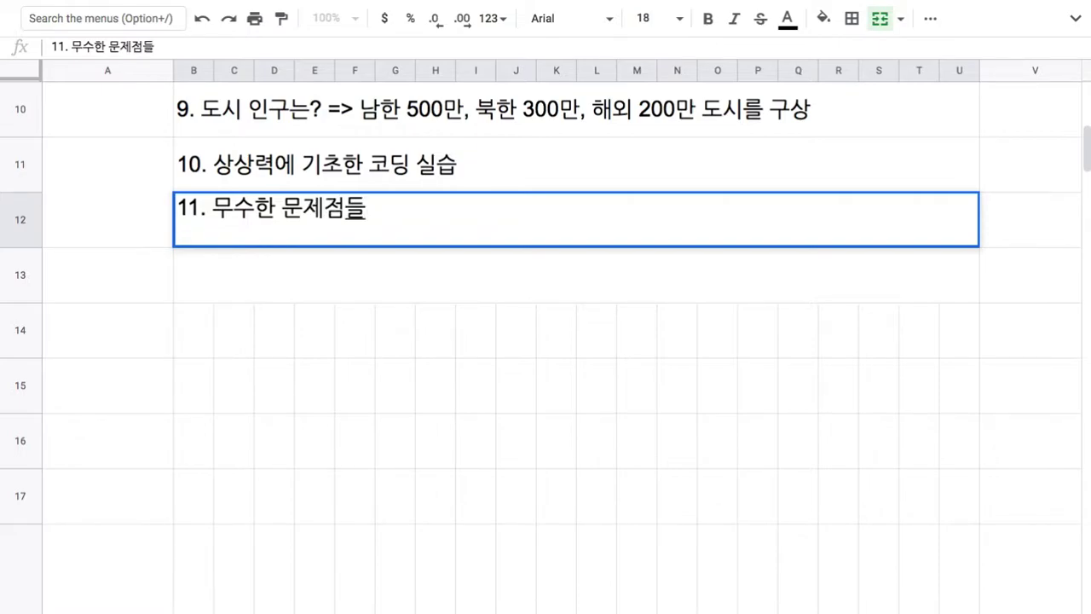
text(이 도출되면, )
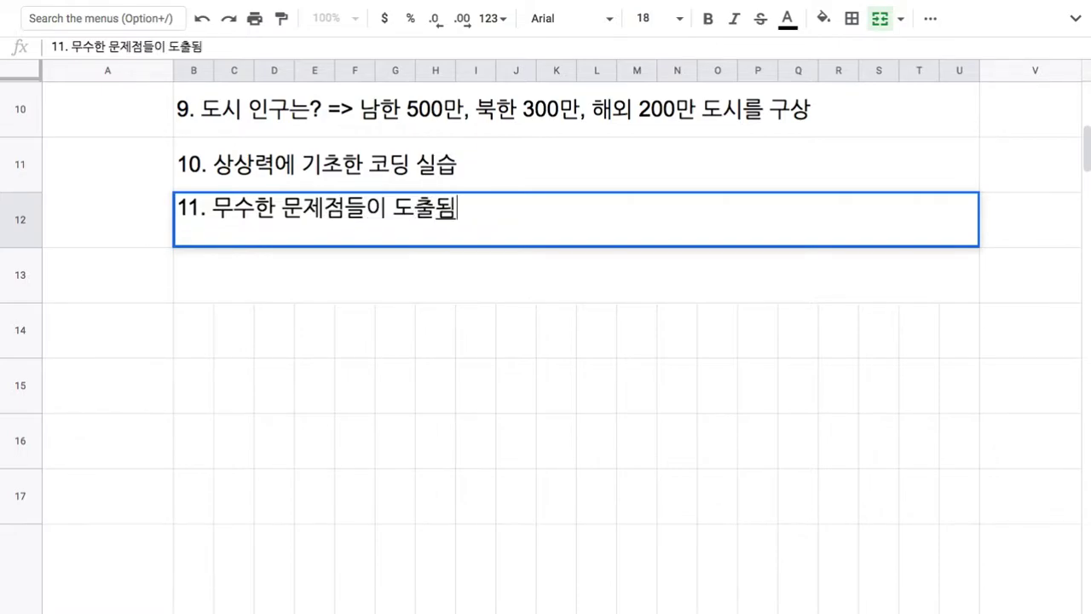
text(그 각각)
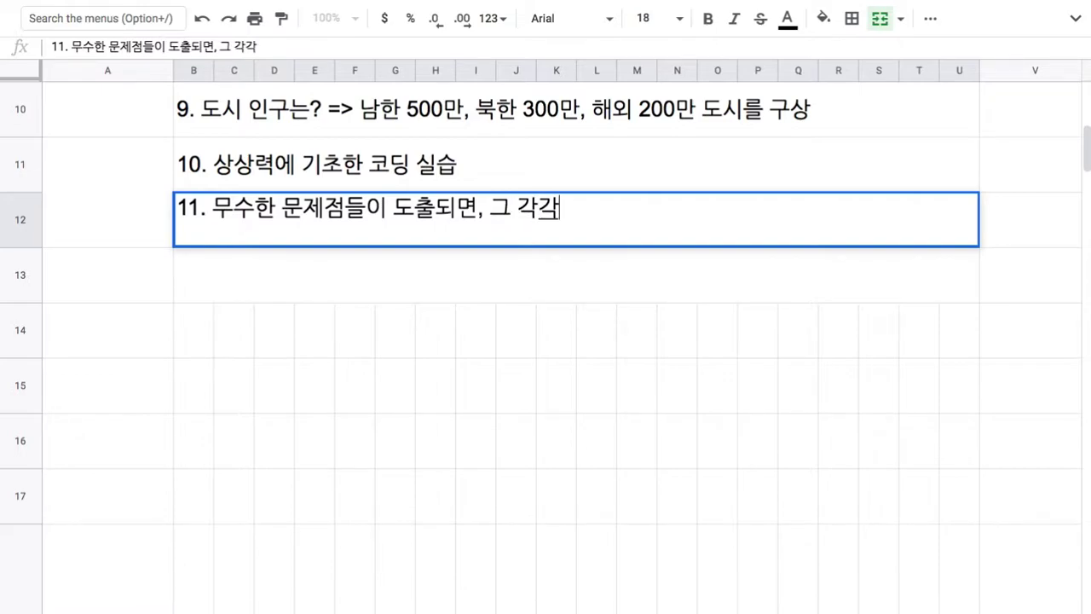
text(에 대한 해)
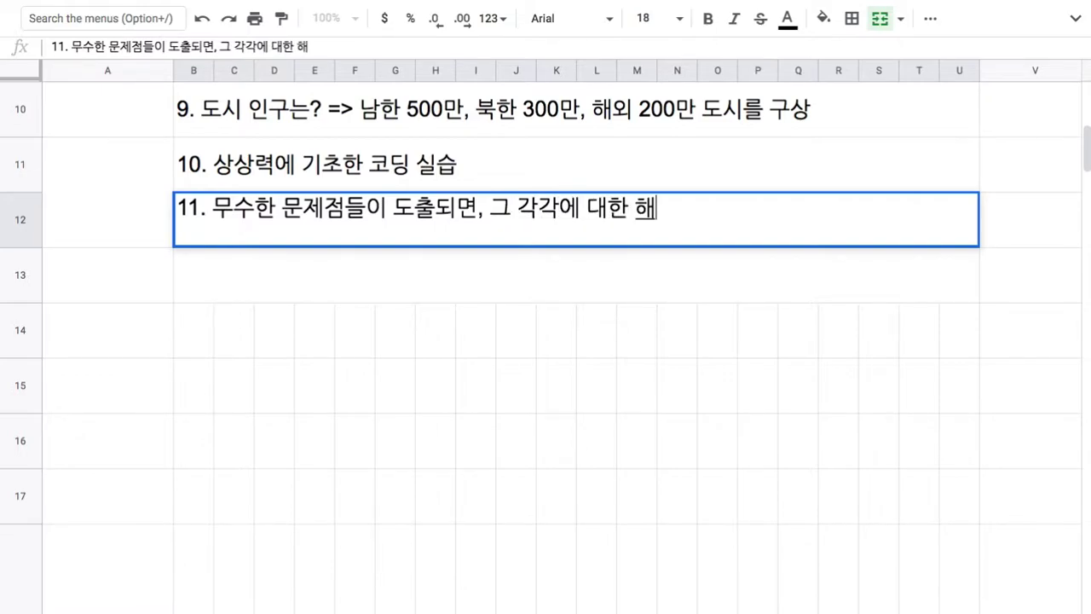
text(겨ㄹ 방안을 플)
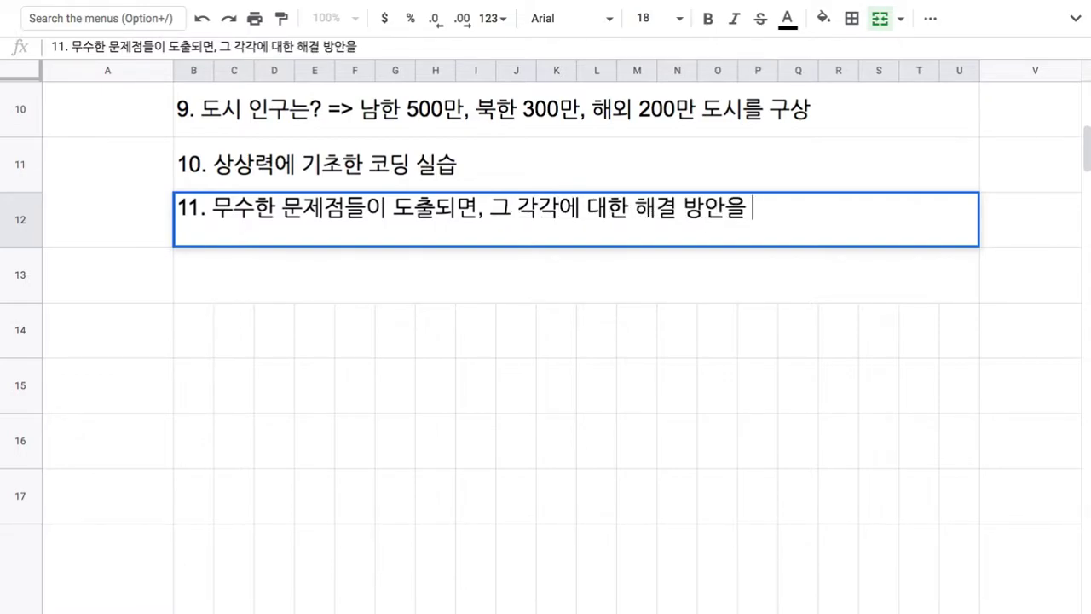
text(ㅗ젝)
key(BackSpace)
key(BackSpace)
key(BackSpace)
key(BackSpace)
text(코디ㅇ 프로젝트)
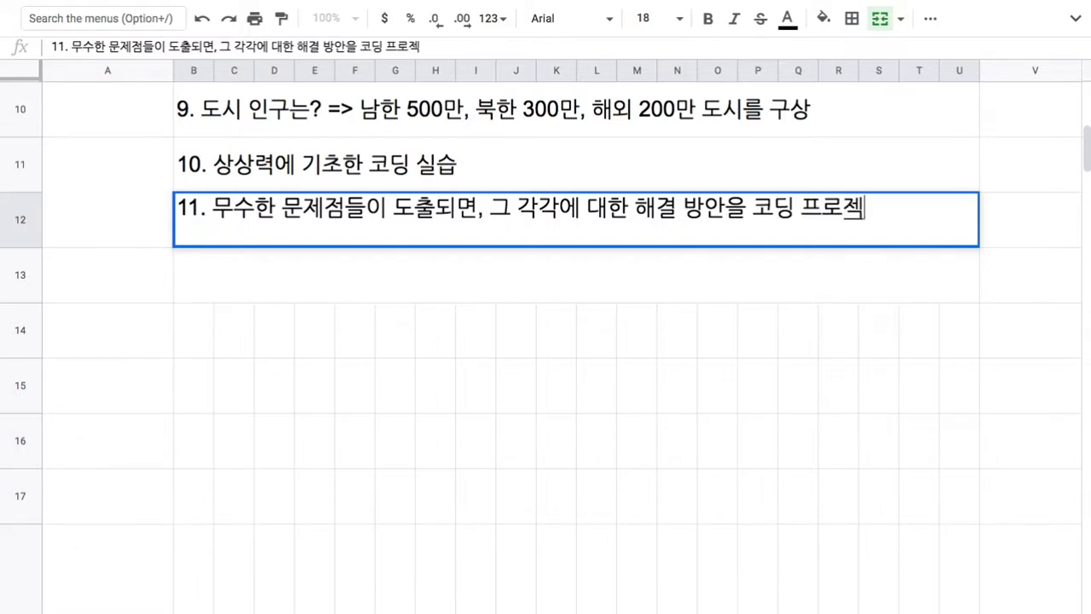
key(Return)
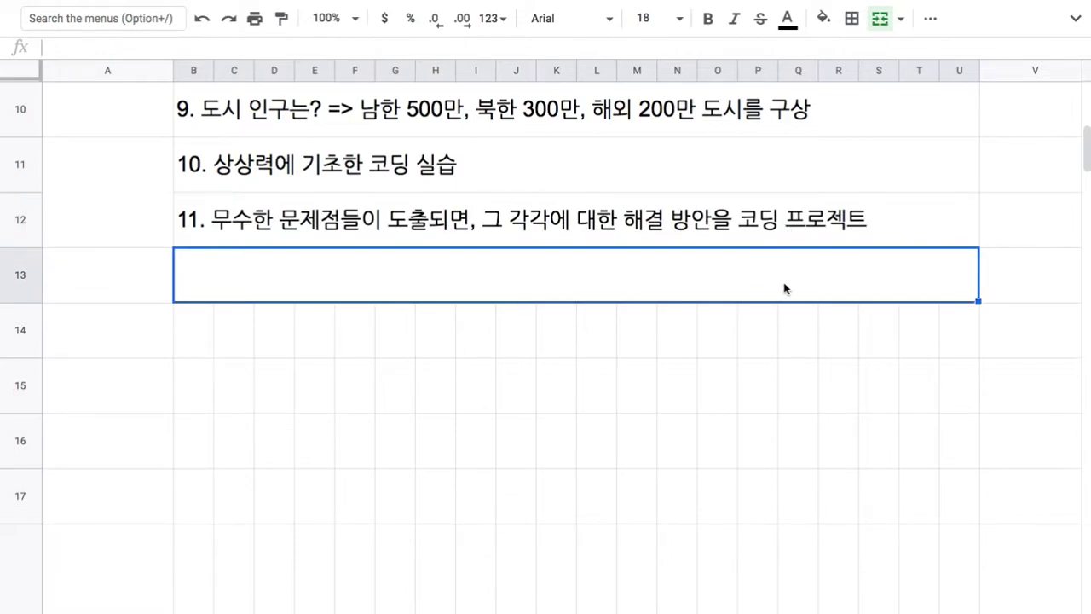
Write "12. 영어, 수학, 로보틱스, 머신러닝, Rust, 블록체인" in row 13.
text(12. 영어, ㅅ)
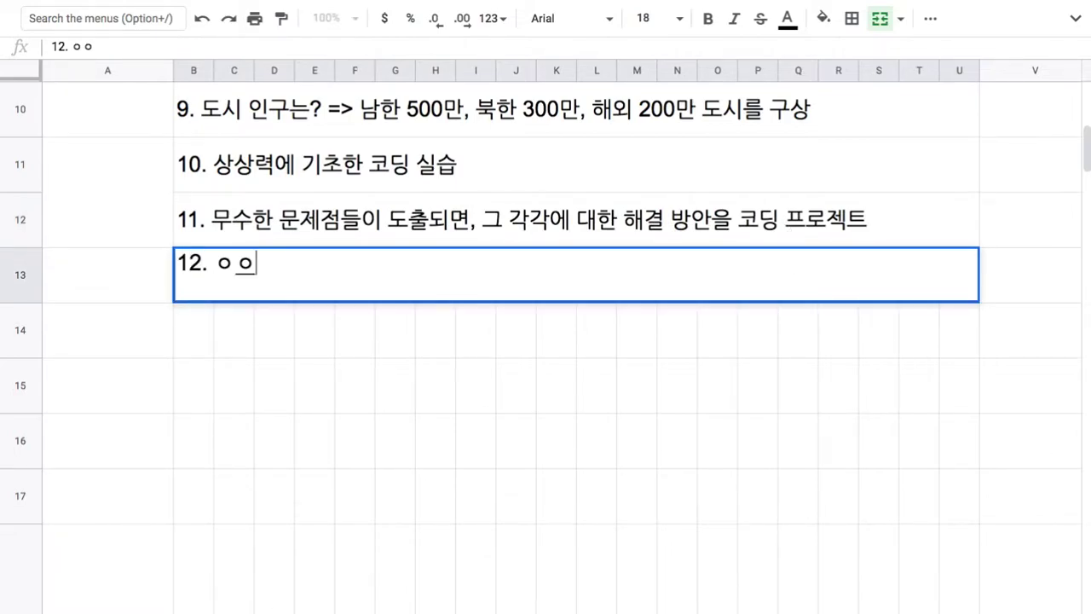
text(ㅜ학)
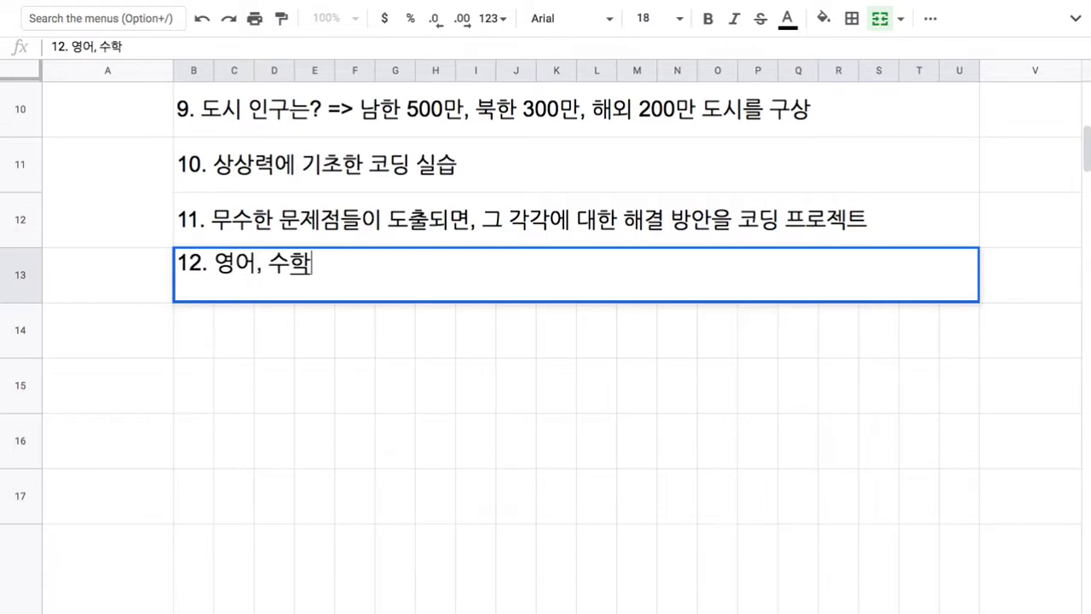
text(, 로보틱스, )
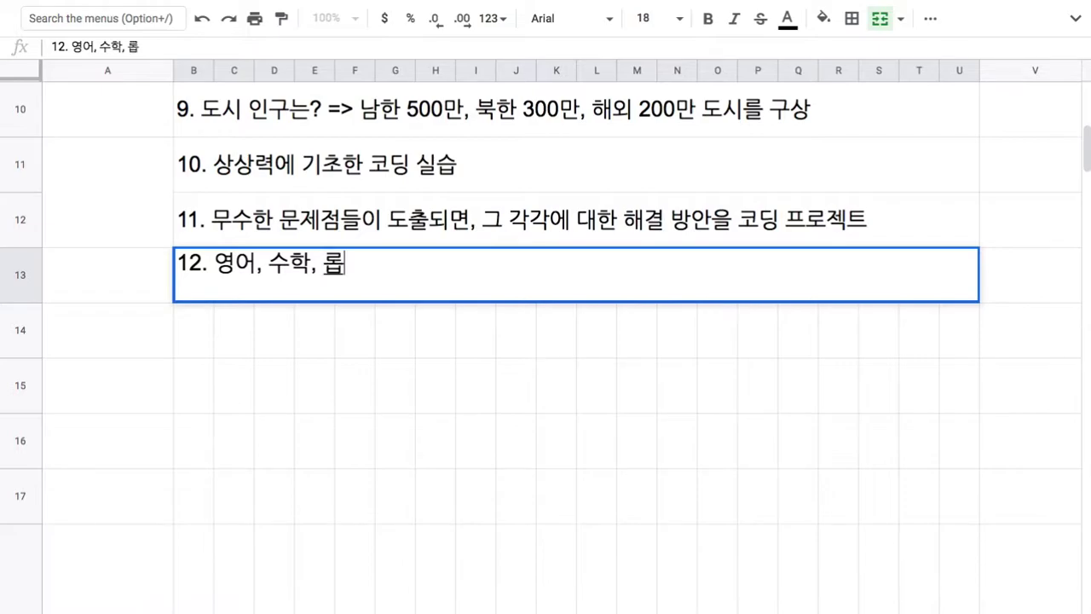
text(머신러닝, )
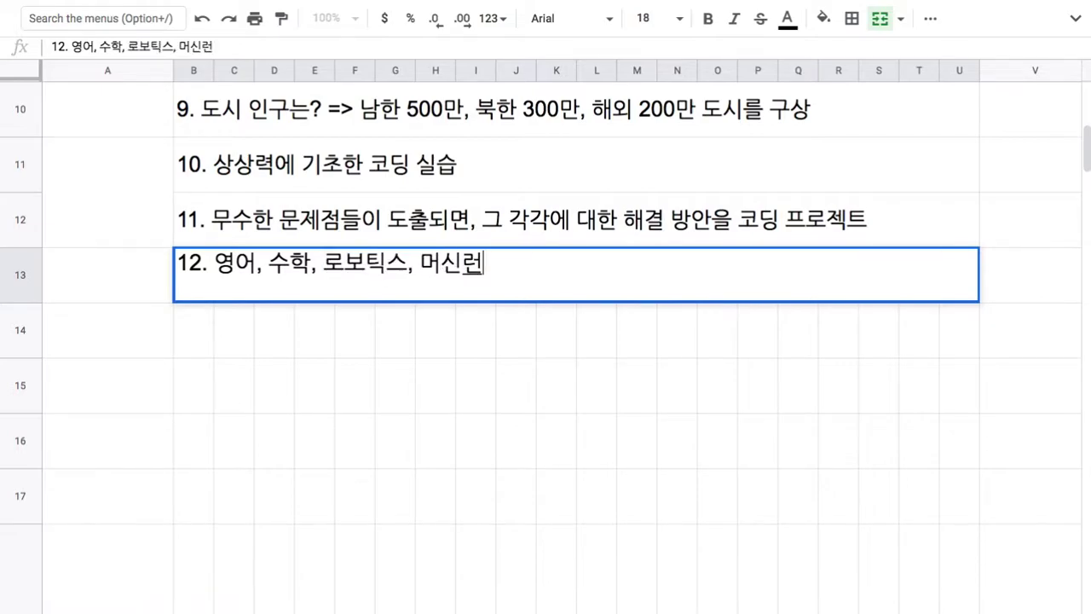
text(Rus)
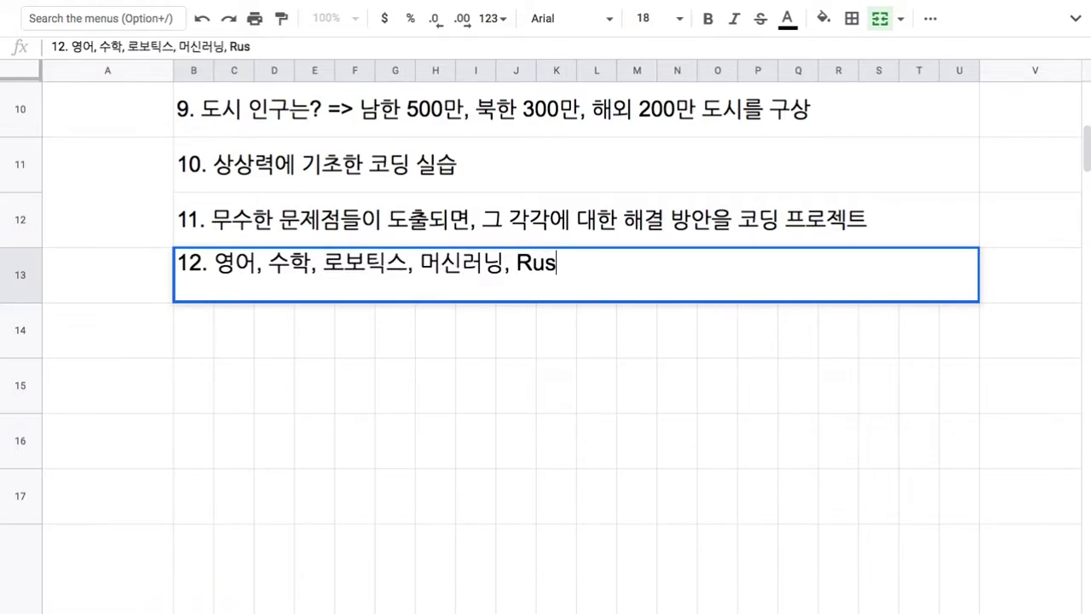
text(t, 블록체인)
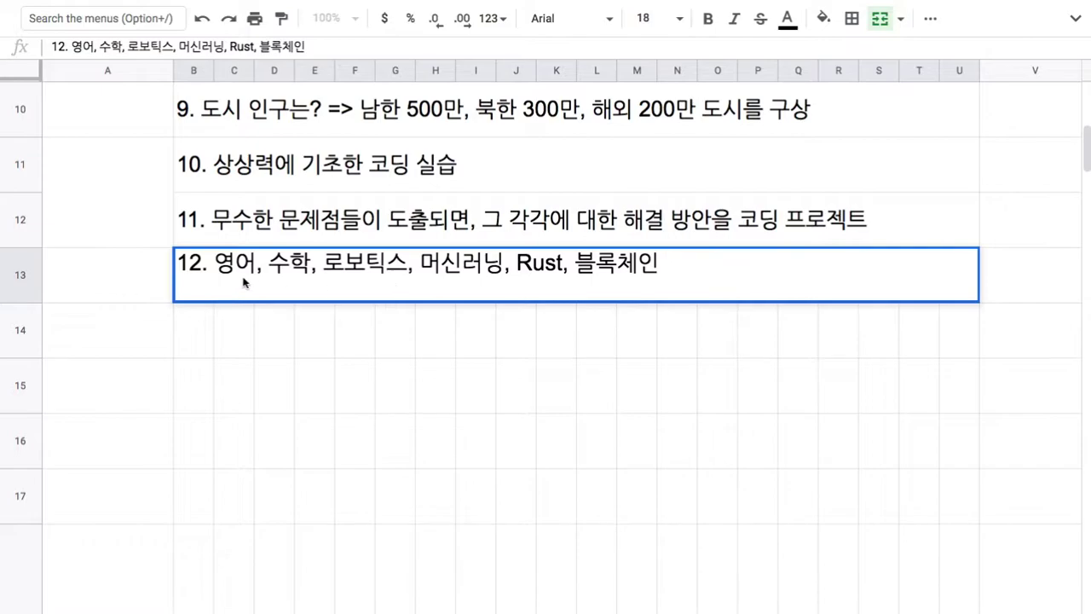
Append "=> 코딩 실습 진행" to the list of subjects in row 13.
drag(215, 264, 667, 267)
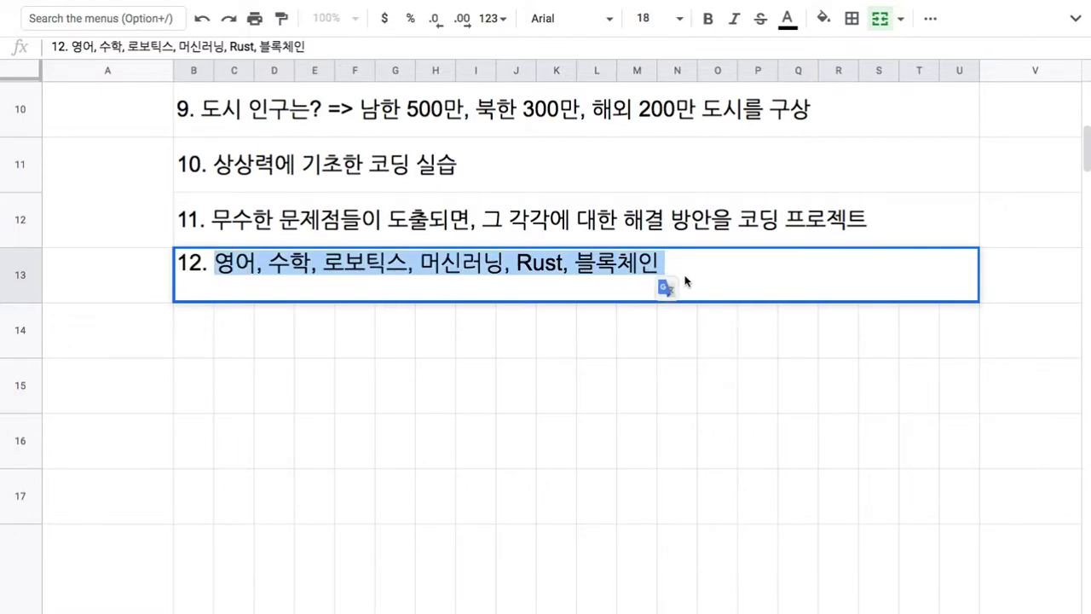
click(673, 268)
text(=> )
text(코딩 실습 )
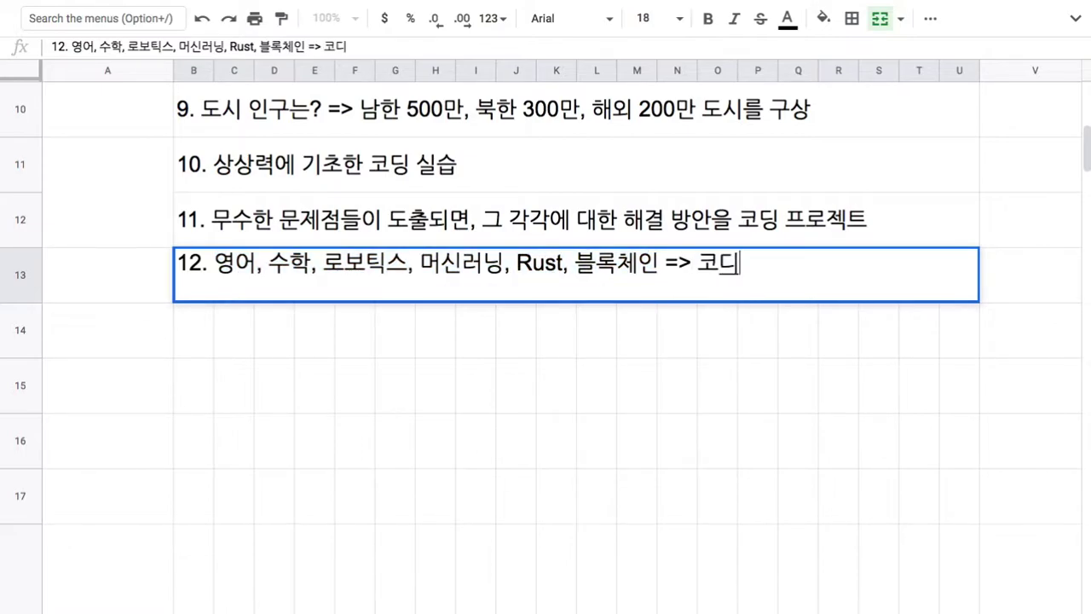
text(진행)
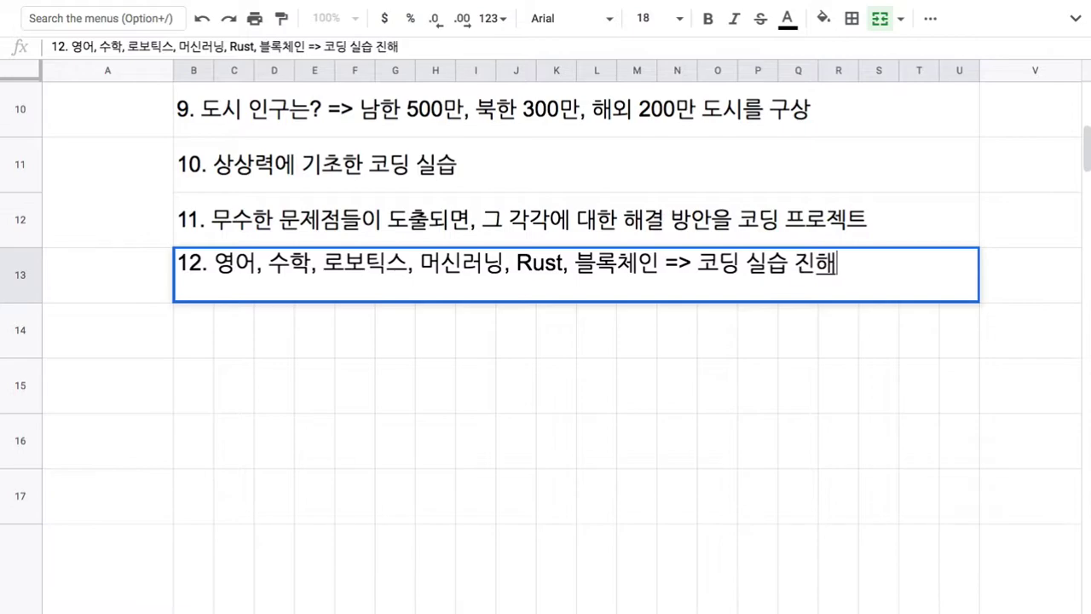
click(652, 322)
click(661, 292)
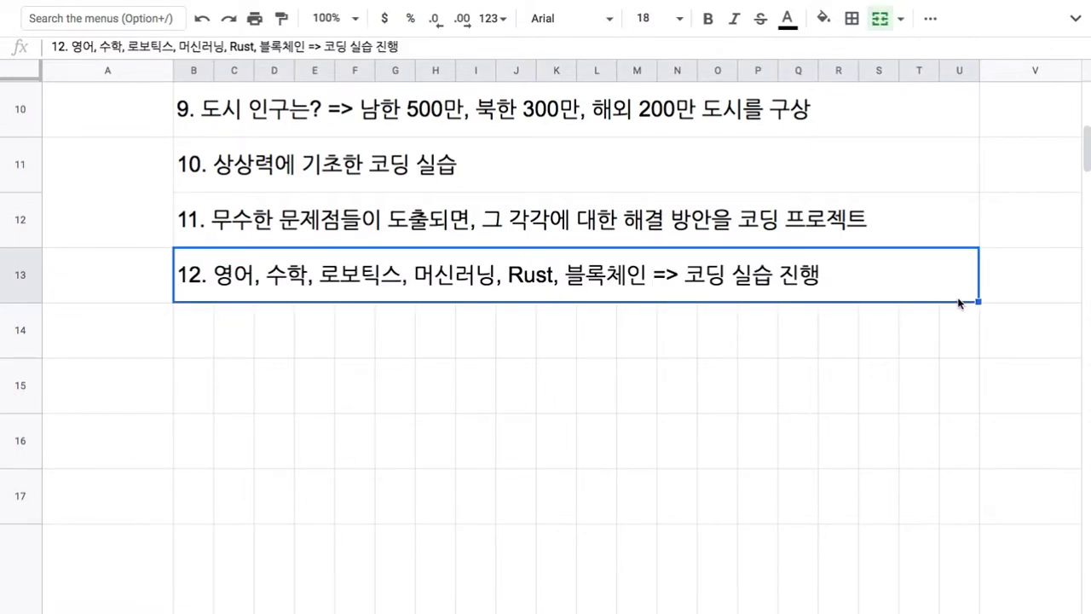
Extend the merged cell format of row 13 down through rows 14 to 16 and clear the copied text.
drag(980, 301, 977, 444)
drag(910, 354, 921, 431)
key(Delete)
Write "13. 코딩은 팀 단위 => 팀을 지도할 그룹" in row 14.
click(713, 339)
text(1)
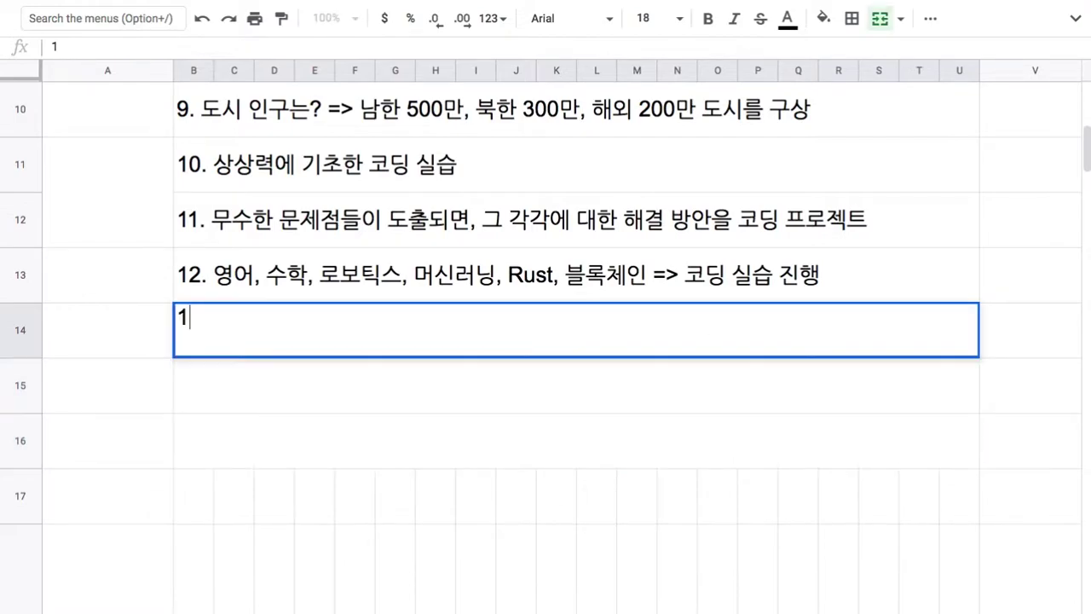
text(3. 코딩은 티)
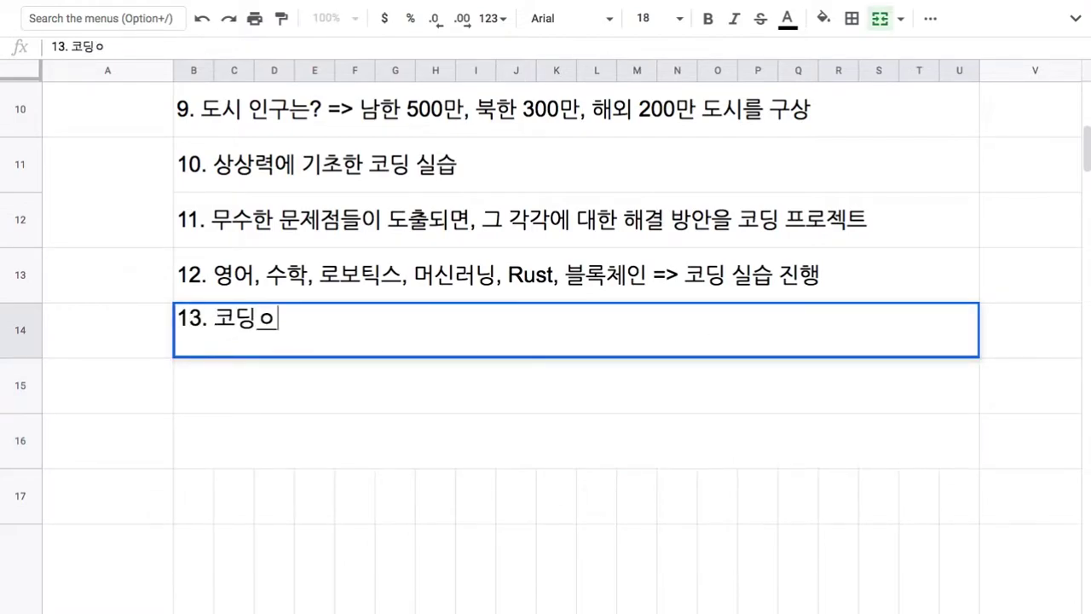
text(ㅁ 단위 )
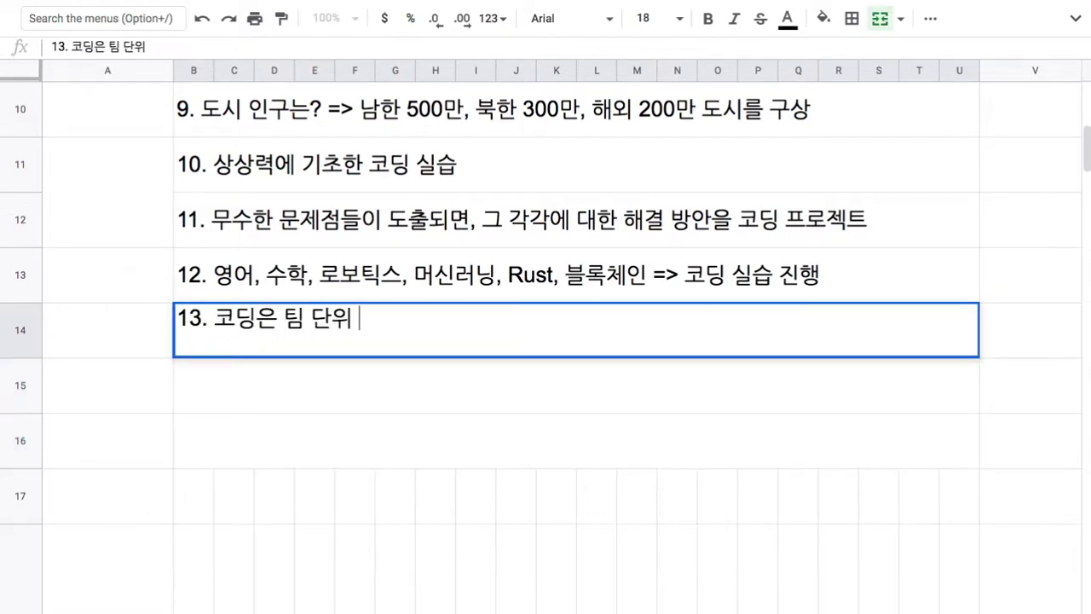
text(=> 팀을 지도할 )
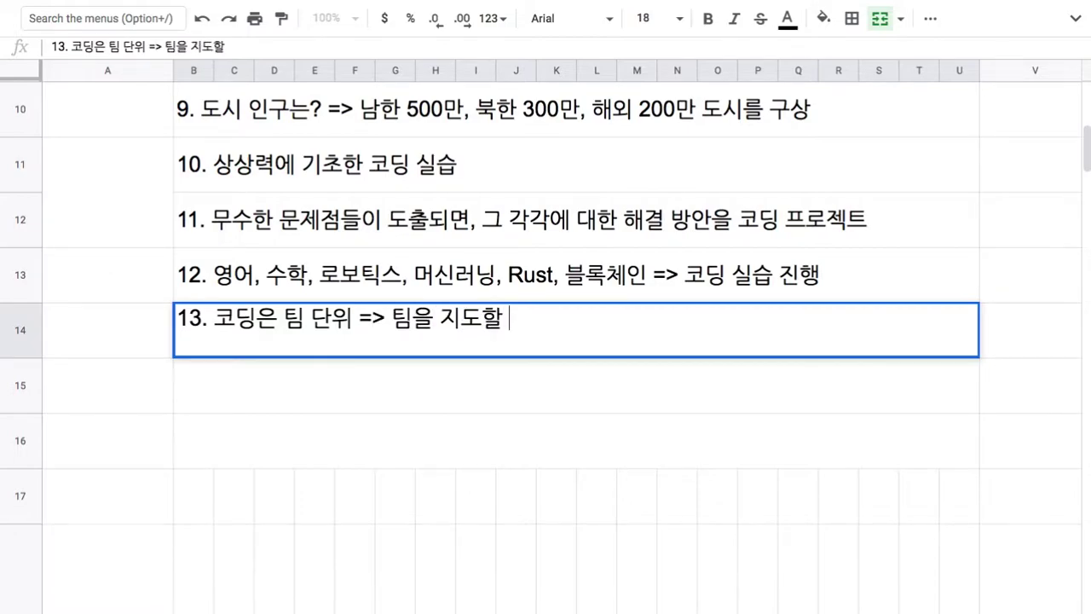
text(그룹ㅇ)
key(BackSpace)
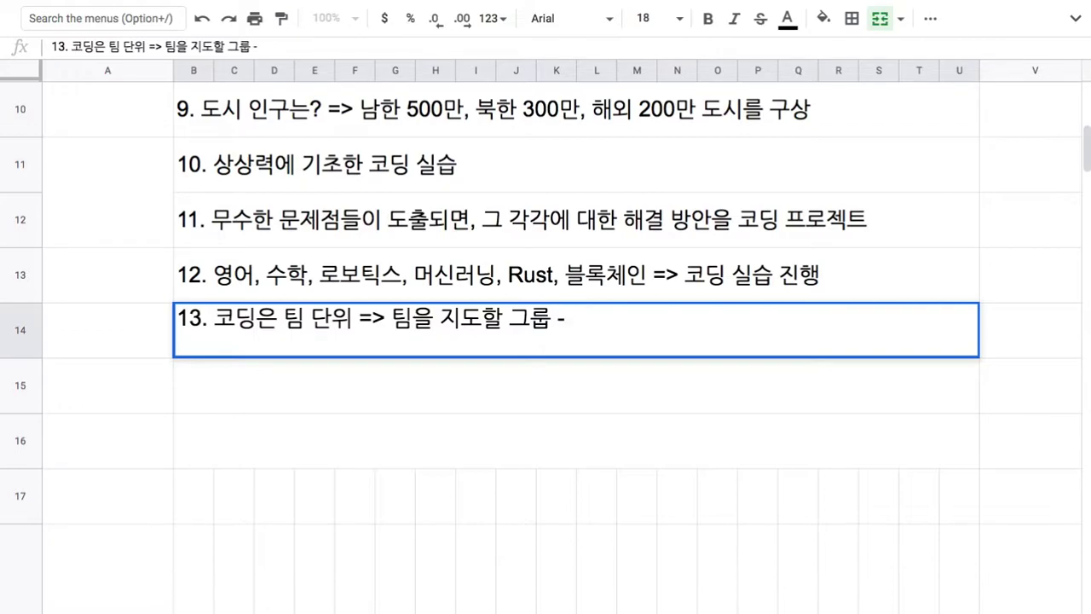
Append "= CORE 지도자 그룹(Openhash)" to the team coding item in row 14.
text(= CORE)
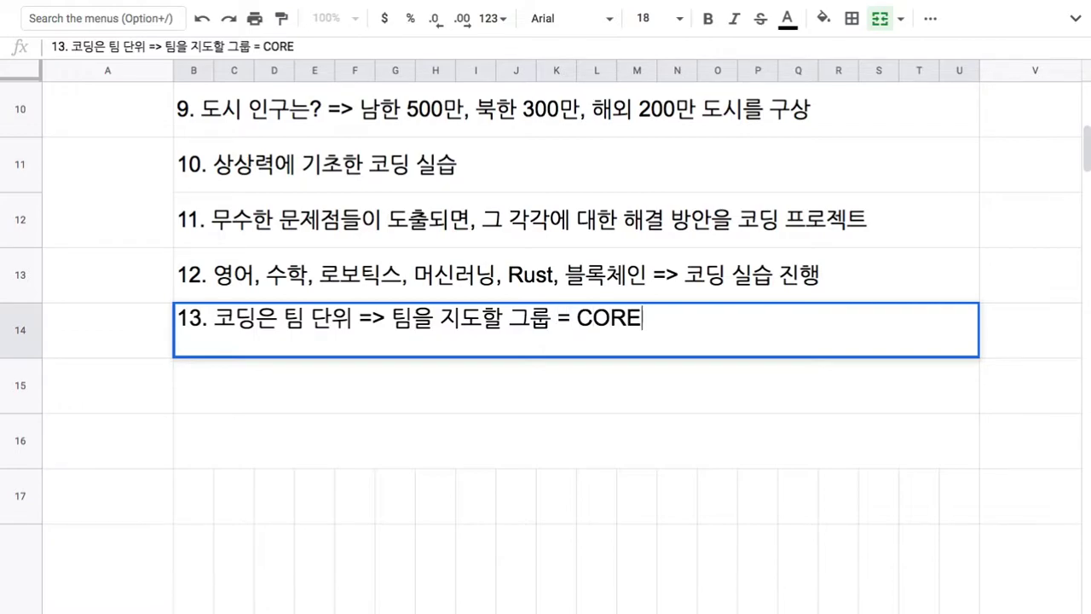
text(ㅈ지도자 그룹)
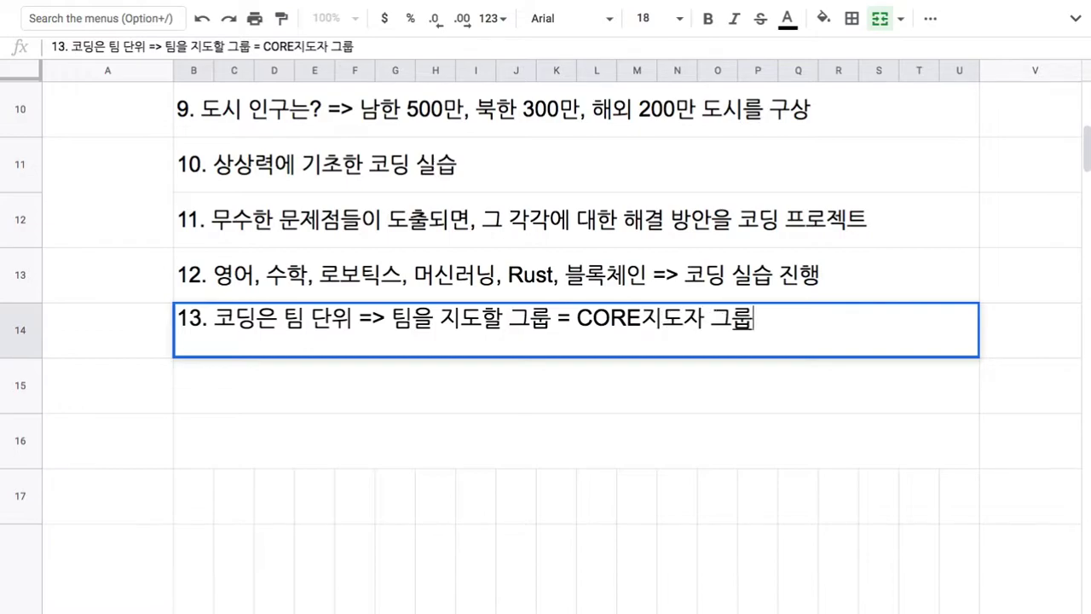
click(655, 324)
click(763, 317)
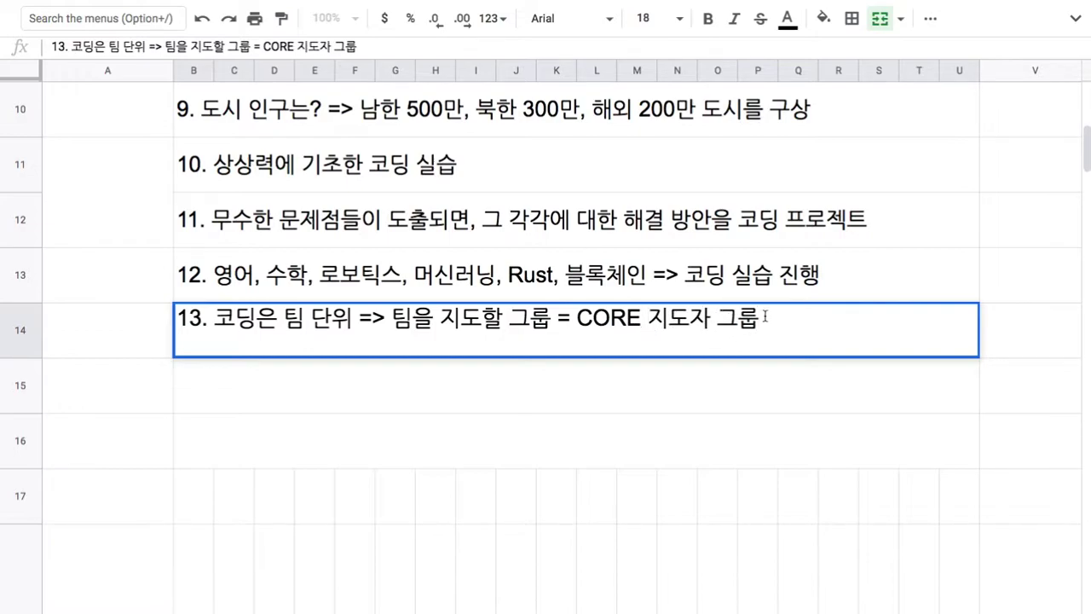
text((Openhash))
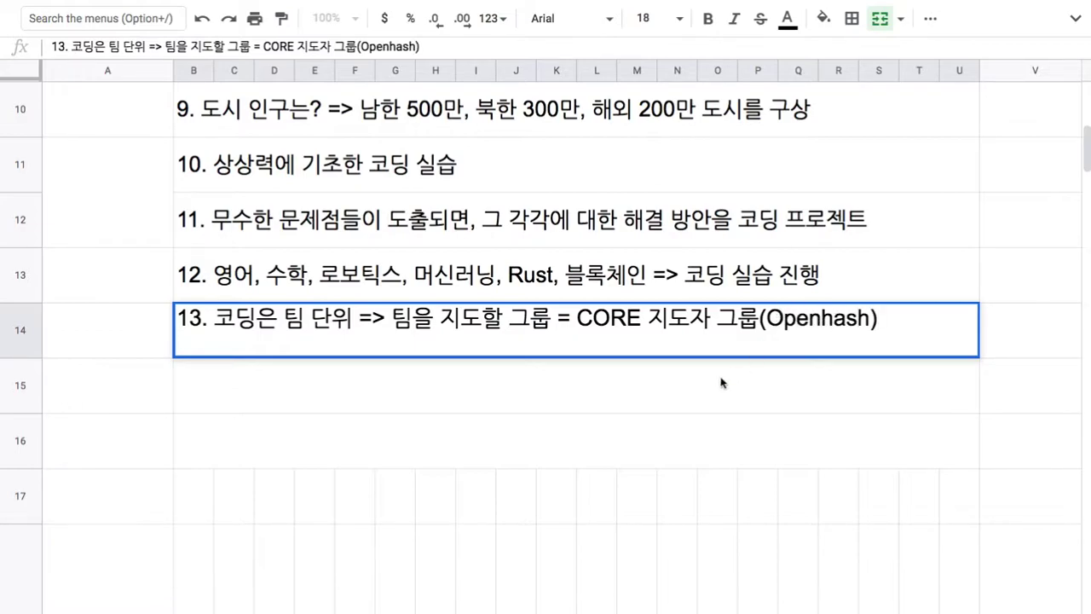
click(717, 385)
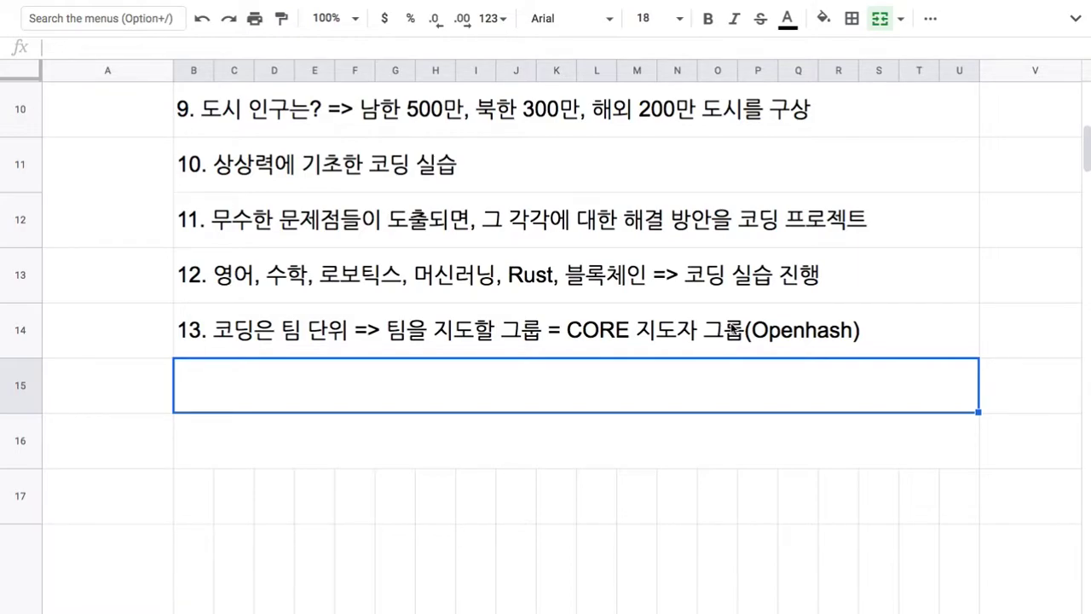
Enter the heading "14. 구체적인 개발 목표" in row 15.
drag(1088, 156, 1087, 175)
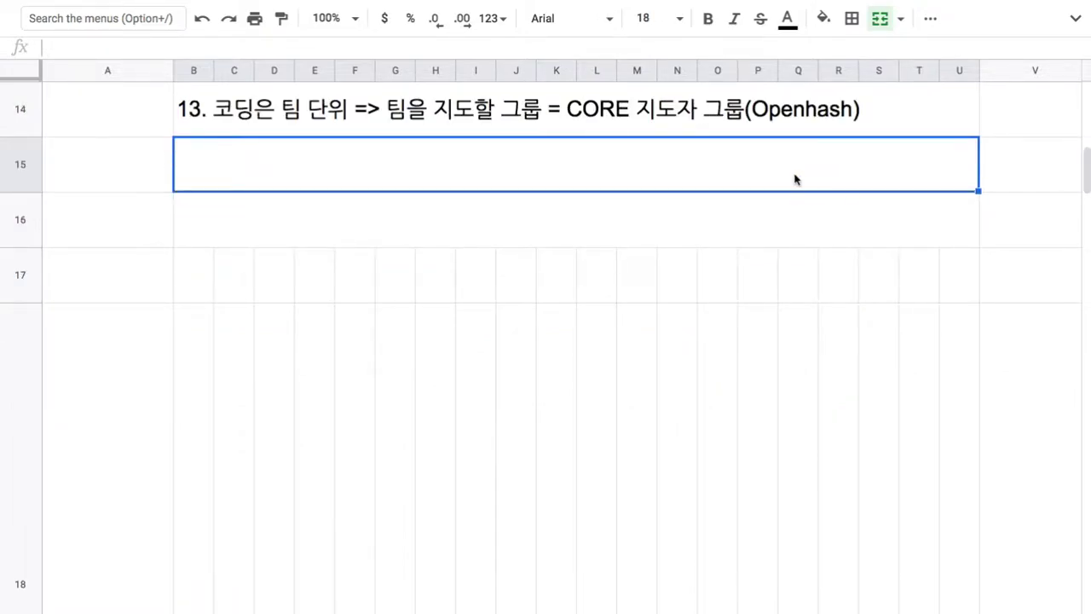
text(14)
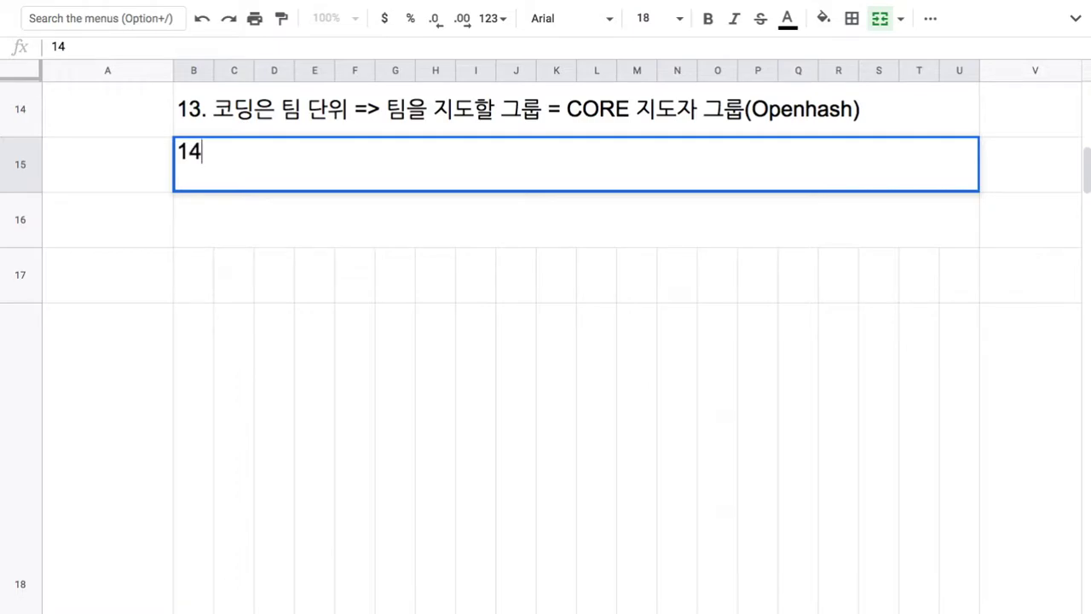
text(. ska)
key(BackSpace)
key(BackSpace)
key(BackSpace)
text(구체적인 개발 )
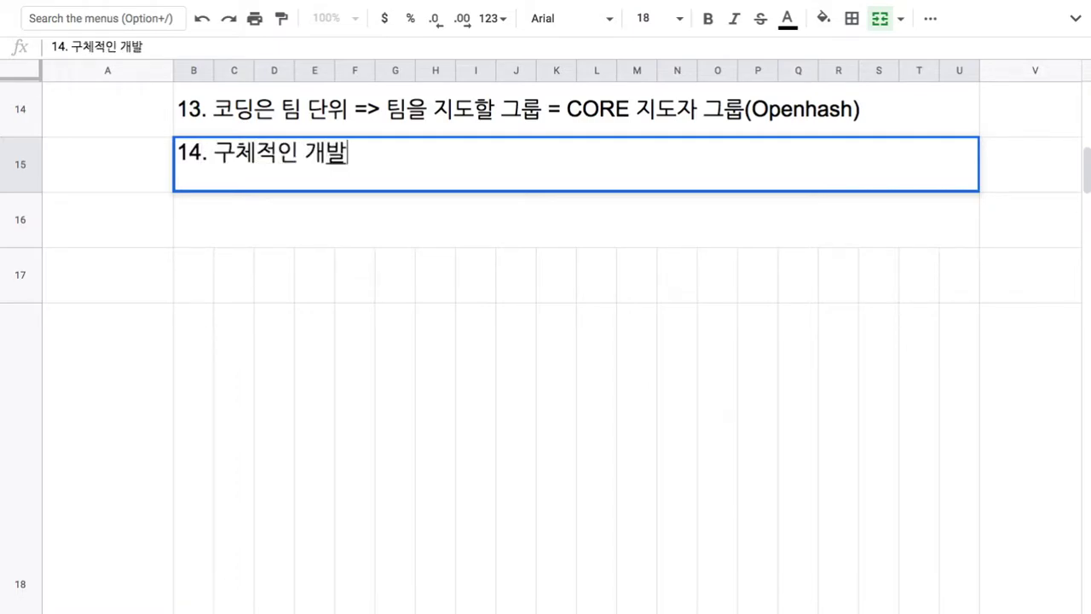
text(모표)
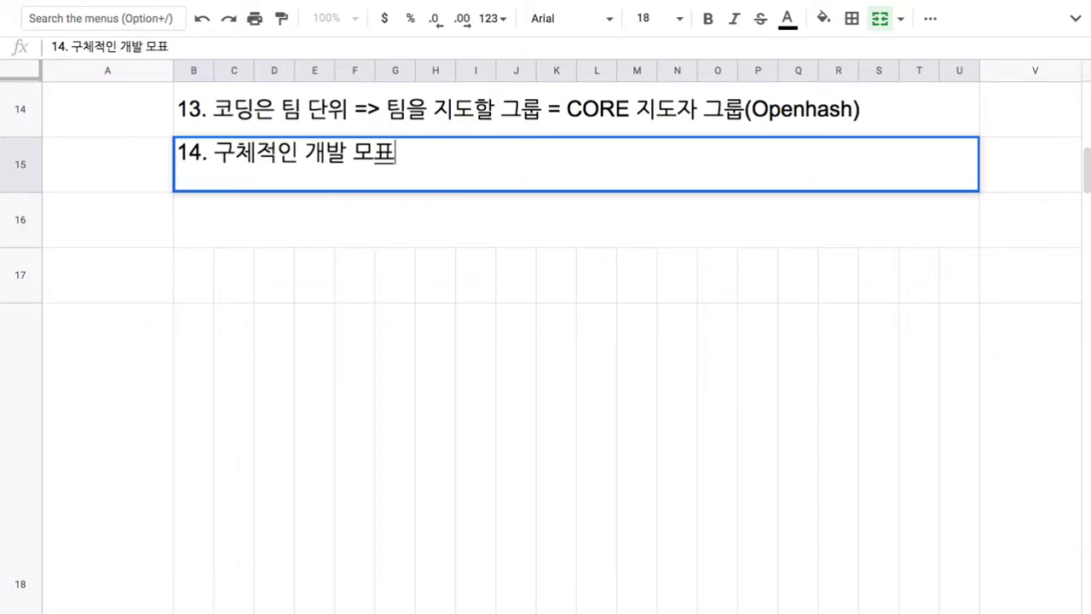
key(BackSpace)
key(BackSpace)
text(목표)
Extend the merged cell format of row 16 down through row 17 and the rows below it.
click(762, 226)
mouse_move(980, 249)
mouse_down()
mouse_move(995, 395)
mouse_move(954, 499)
mouse_up()
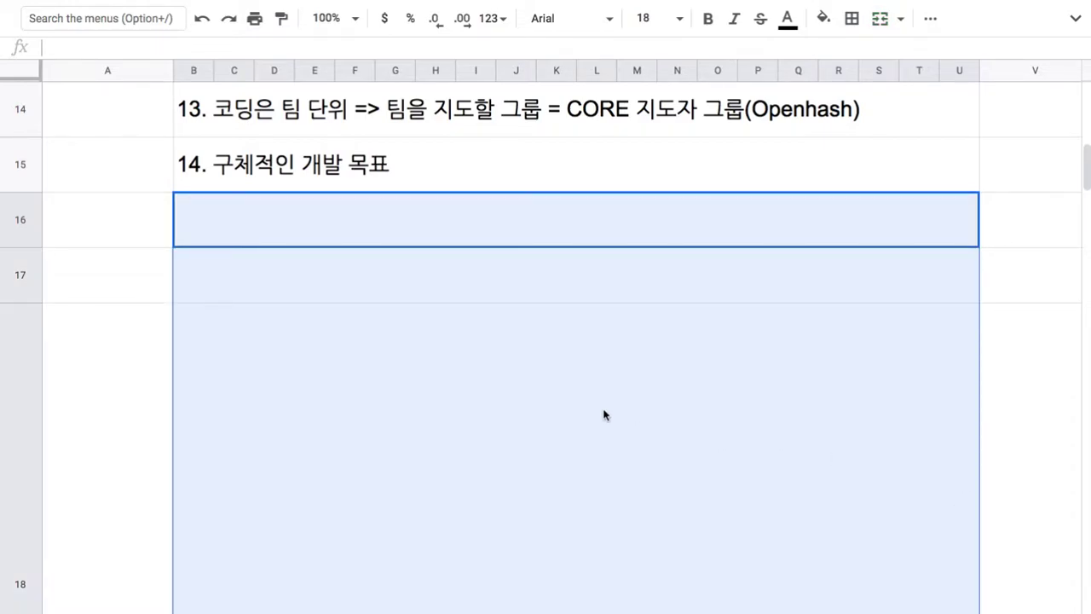
click(313, 367)
Delete the oversized row 18 so that rows of normal height follow row 17.
click(22, 375)
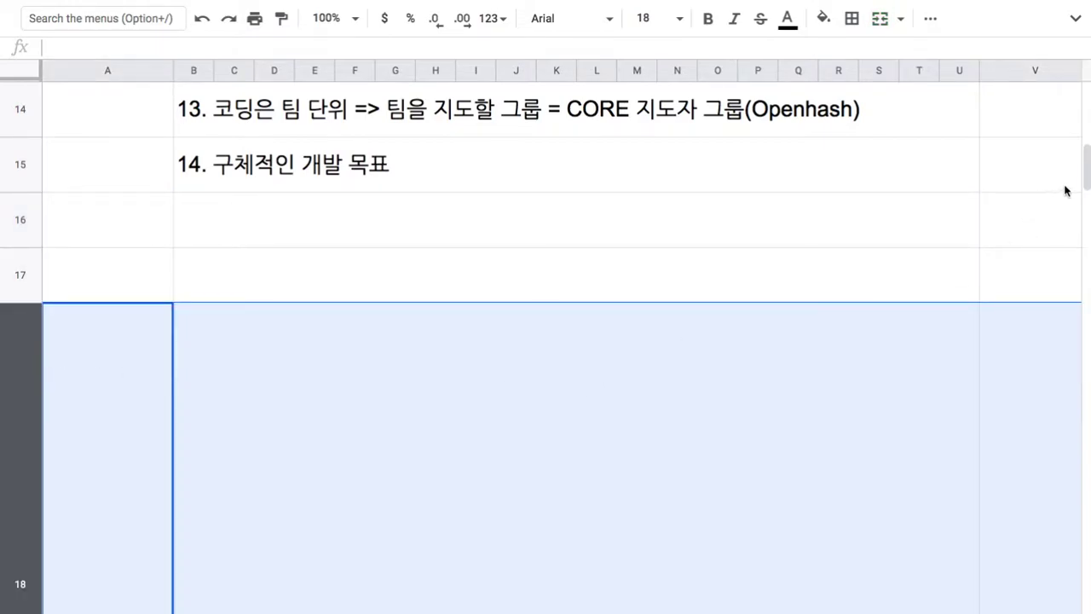
drag(1086, 175, 1085, 244)
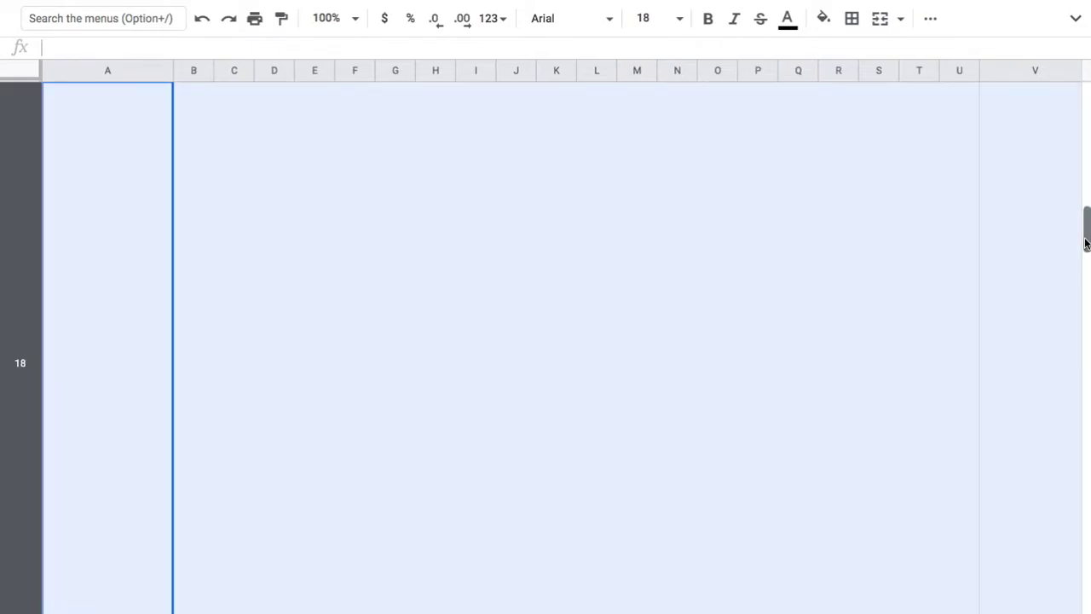
right_click(14, 252)
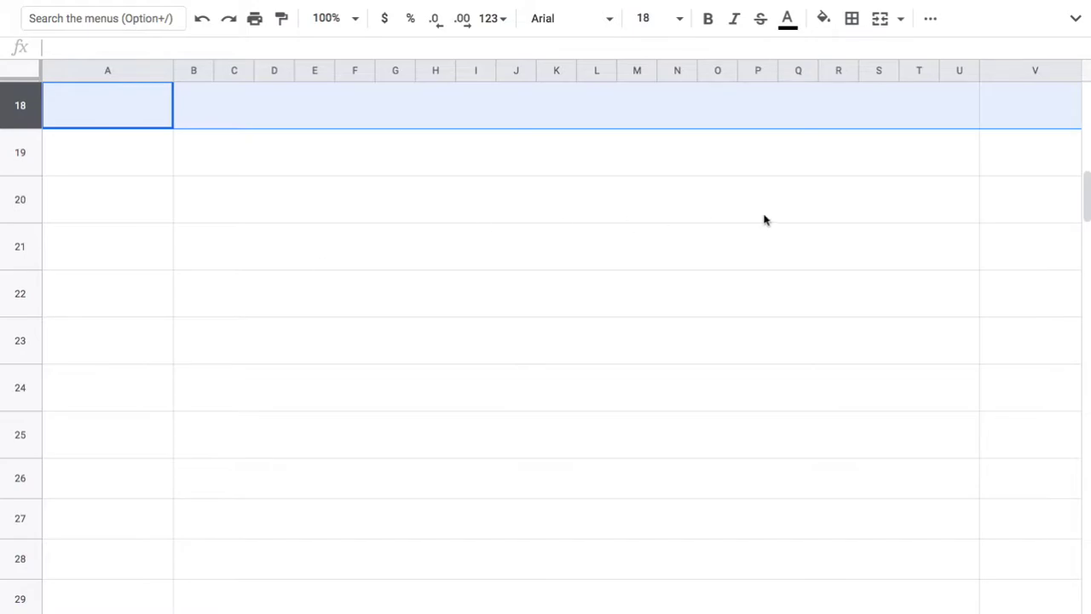
Begin the first development goal in row 16 with "1) 동서 220km".
scroll(1088, 213, up, 4)
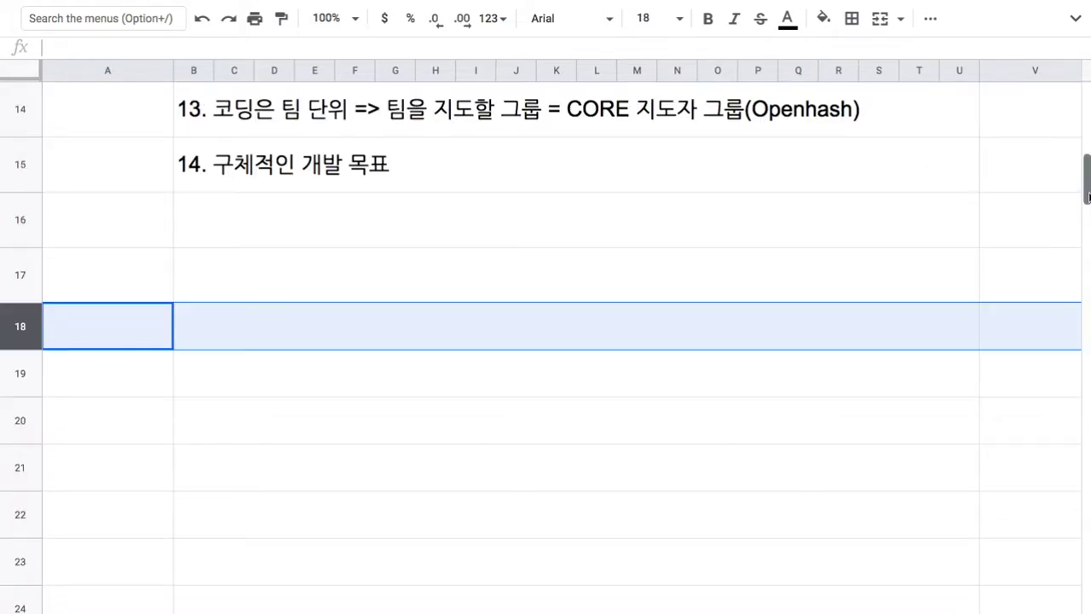
click(763, 226)
text(1) )
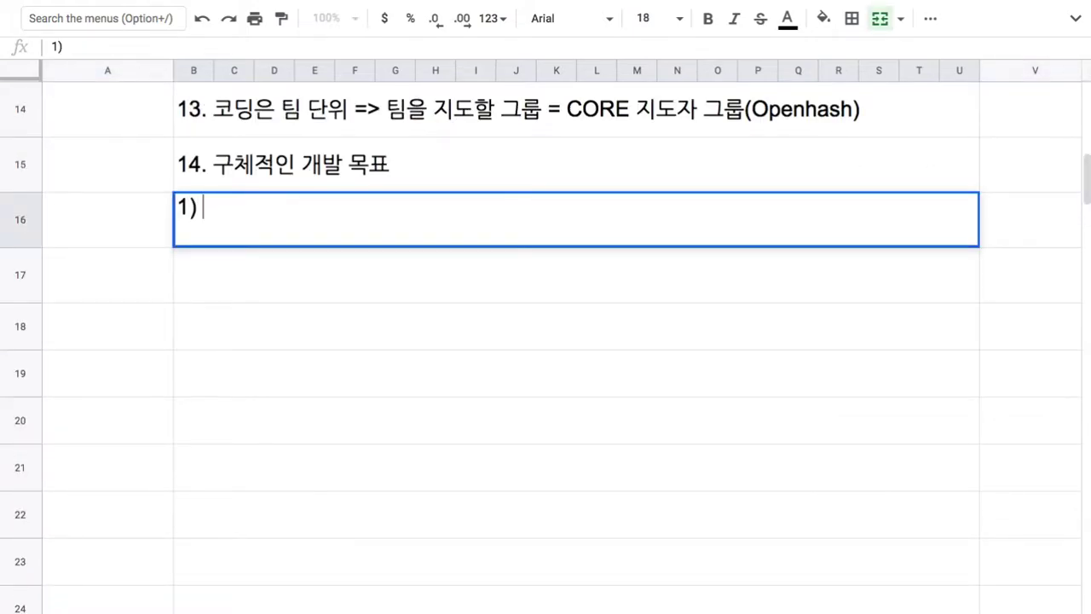
text(동서를)
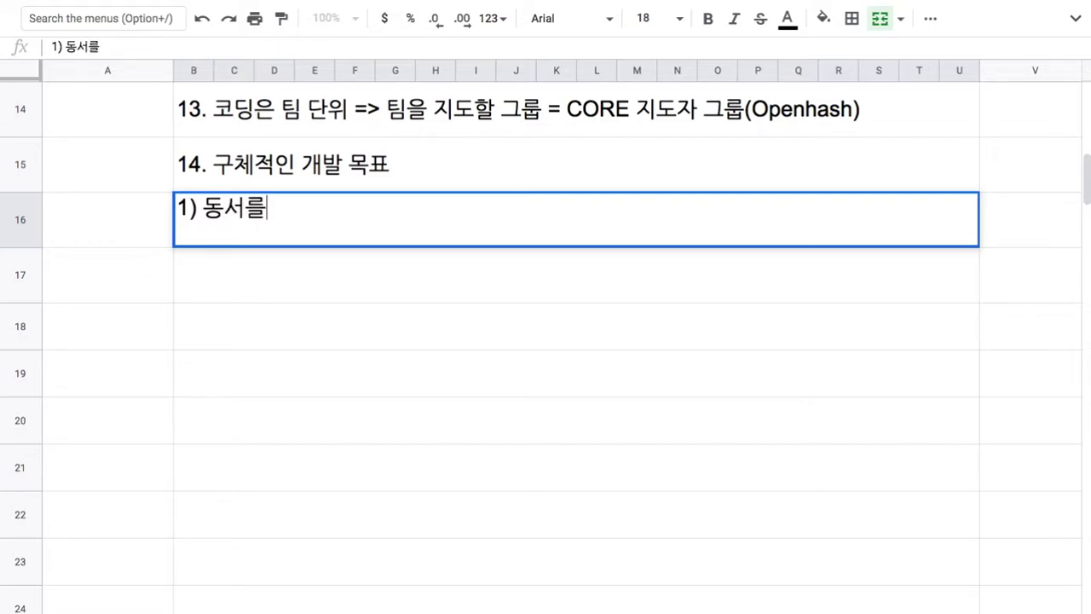
key(BackSpace)
text(22)
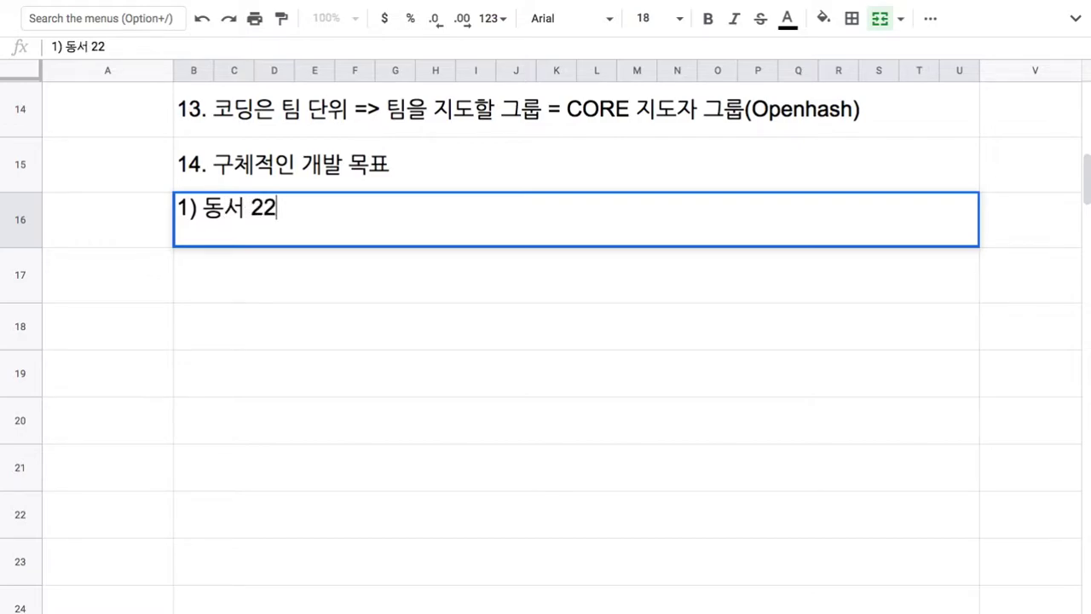
text(0km fmf)
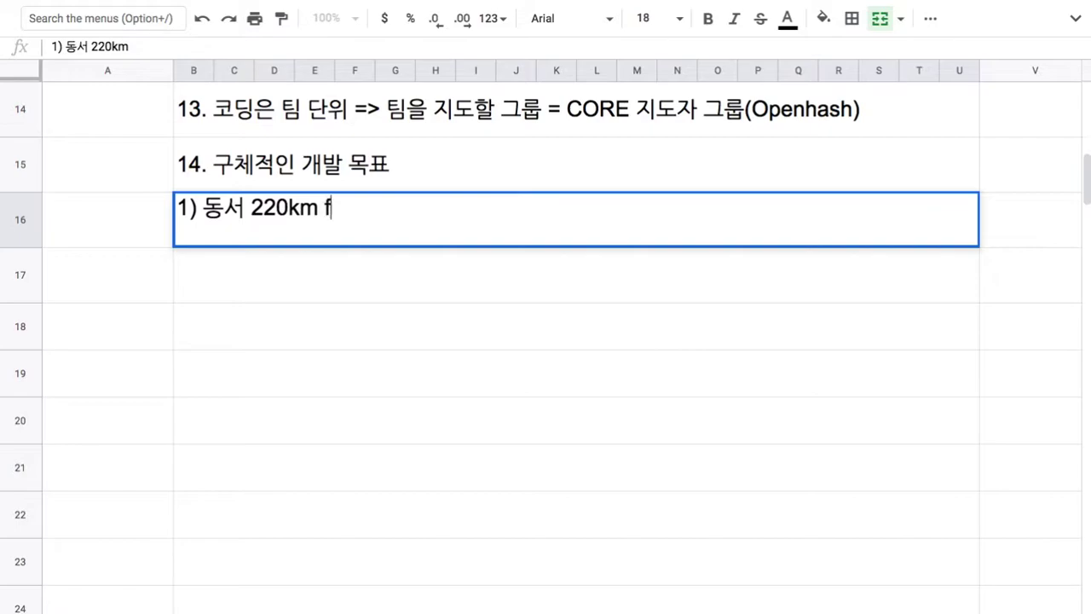
key(BackSpace)
key(BackSpace)
key(BackSpace)
key(BackSpace)
Complete the goal in row 16 by appending "를 관통하는 자기부상 비행체(WUA)를 제작하는 로보틱스 프로젝트".
text(를 관통하는 자)
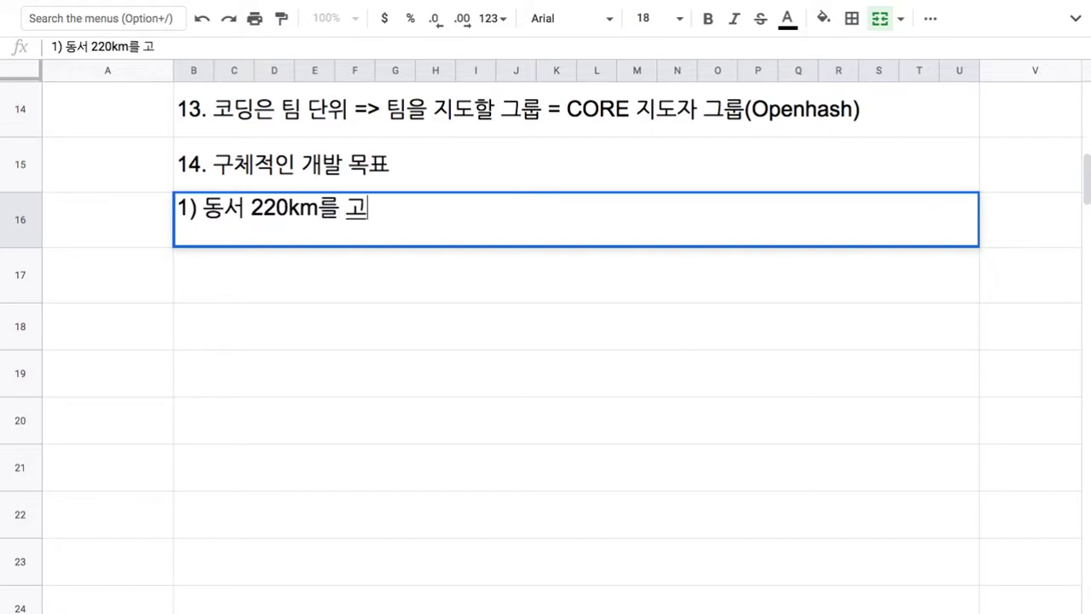
text(기부상 비)
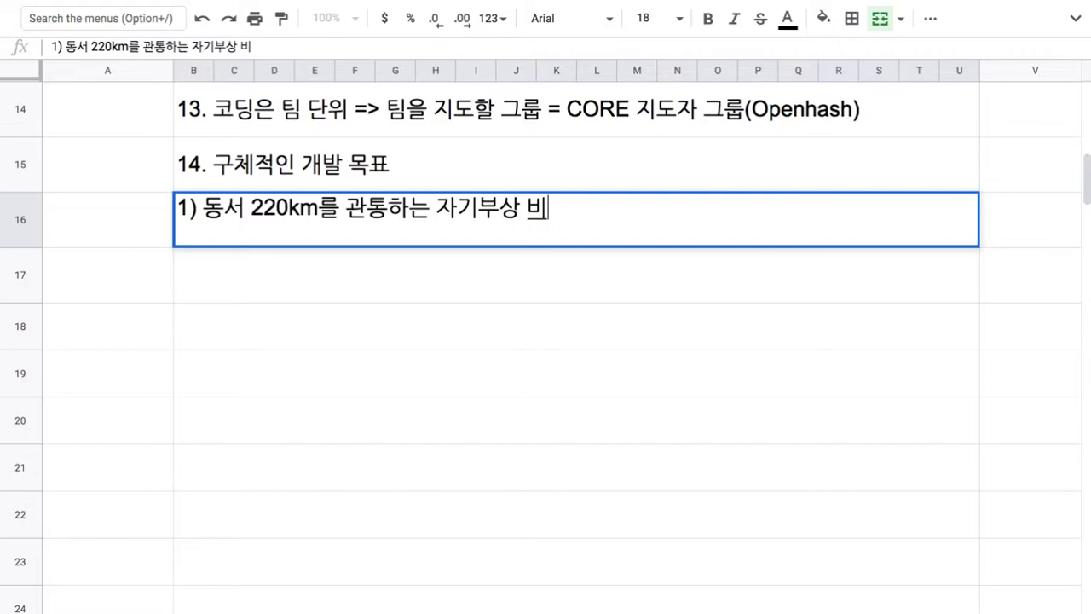
text(행체)
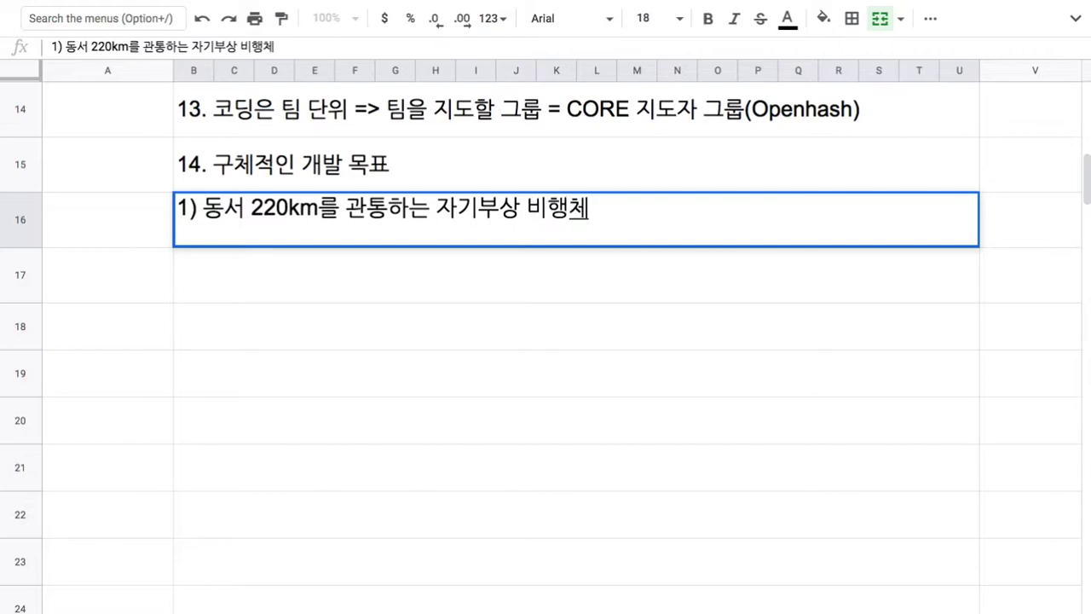
text((WUA)ㄹ 제)
key(BackSpace)
key(BackSpace)
key(BackSpace)
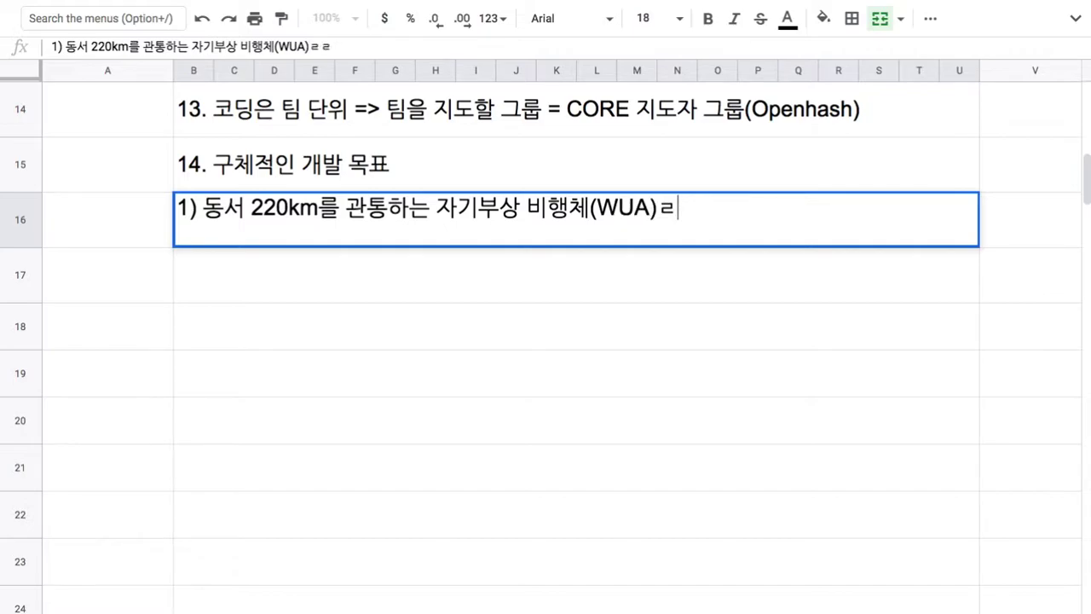
text(를 제작)
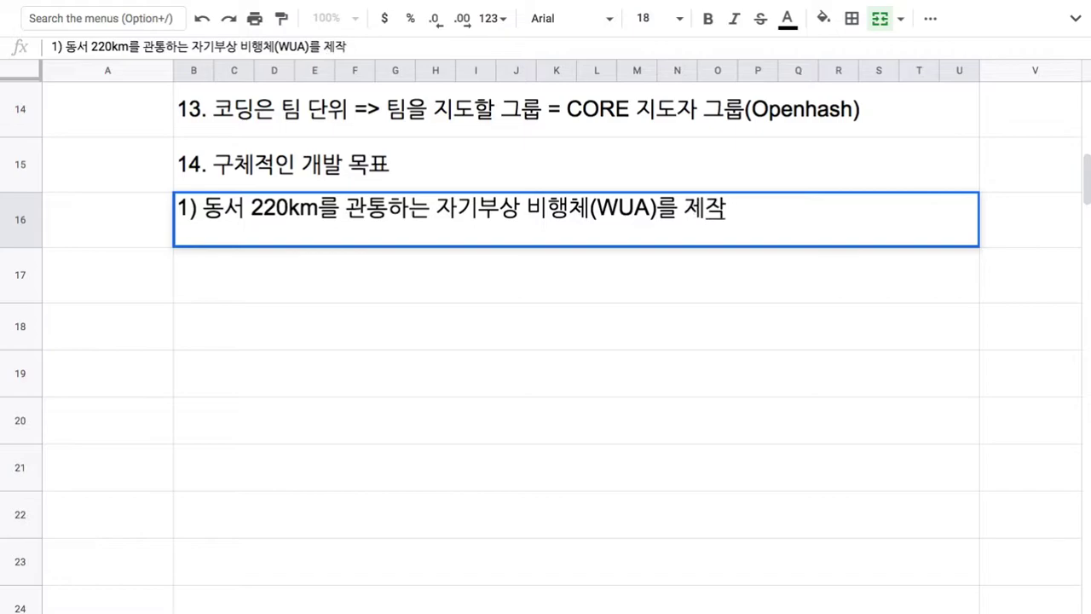
text(흡)
key(BackSpace)
text(하느는 로보틱스 프)
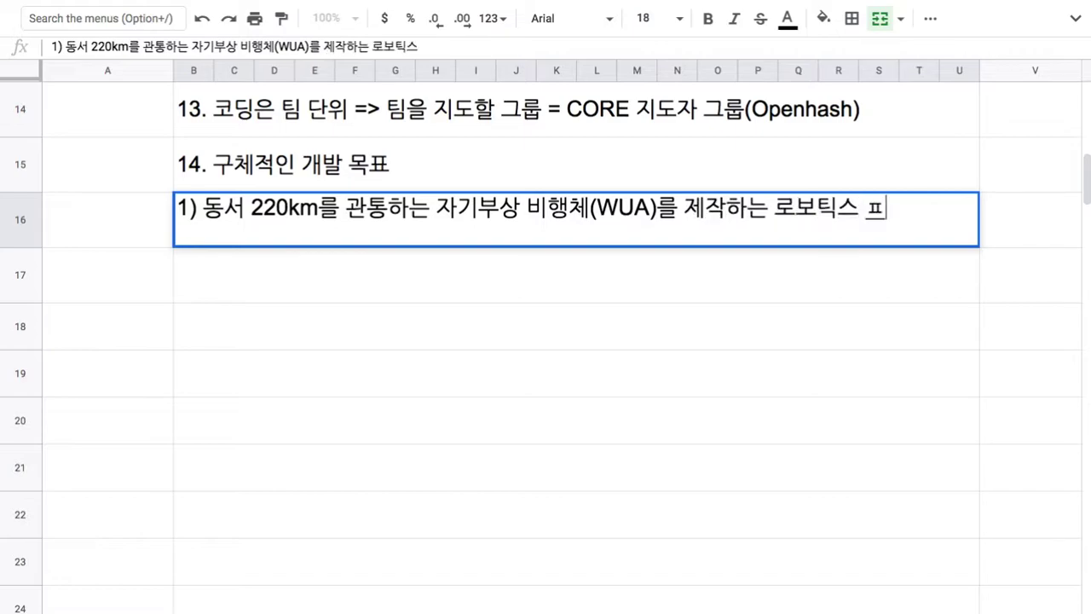
text(로젝트)
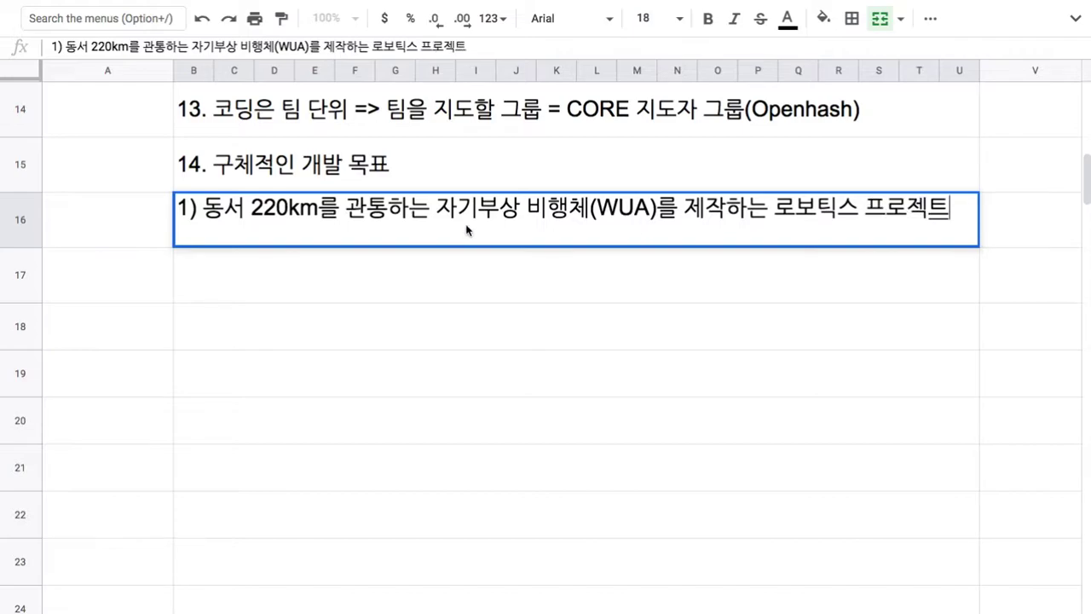
Write the second development goal "2) 자율주행 자동차" in row 17.
click(398, 269)
text(2) 자율ㅈ)
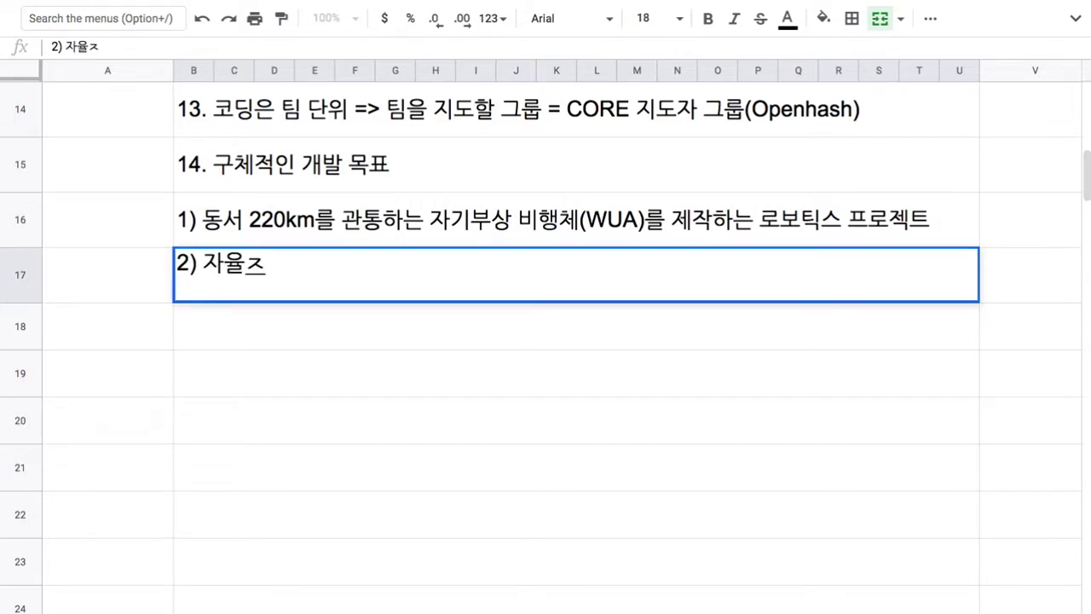
text(주행 잔)
text(동차)
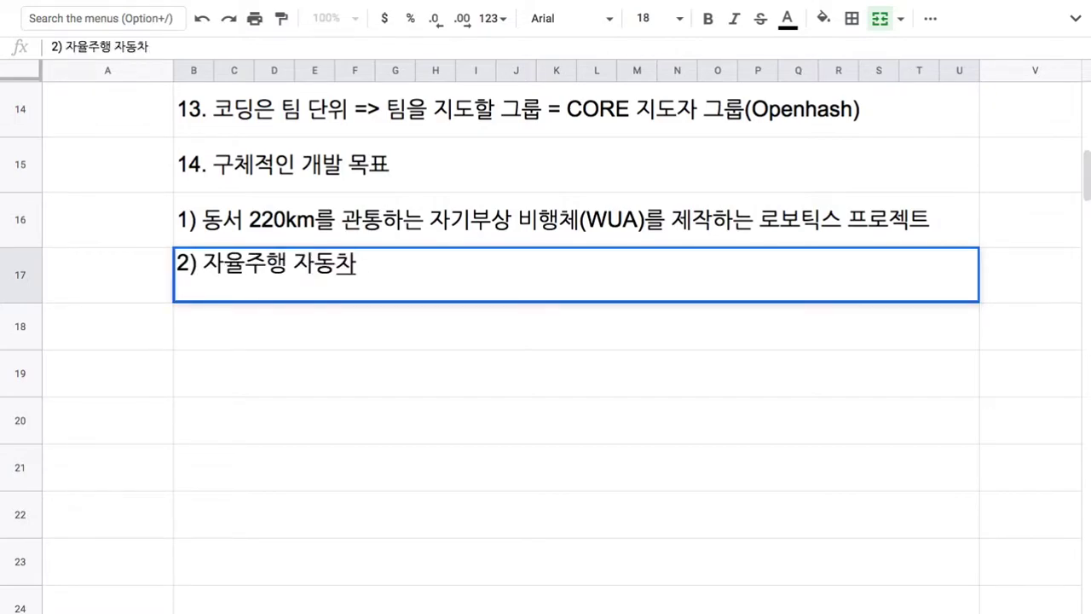
Insert "생산 공장이 운행을 제어하는" before "자율주행 자동차" in row 17.
click(203, 265)
text(공장이 )
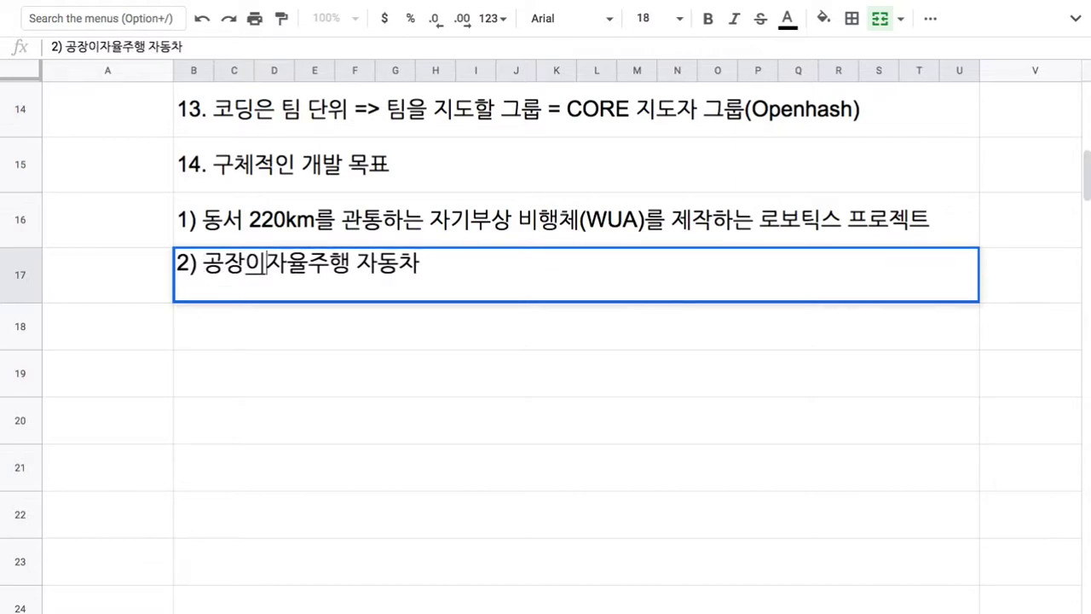
text(운행을 제어하는)
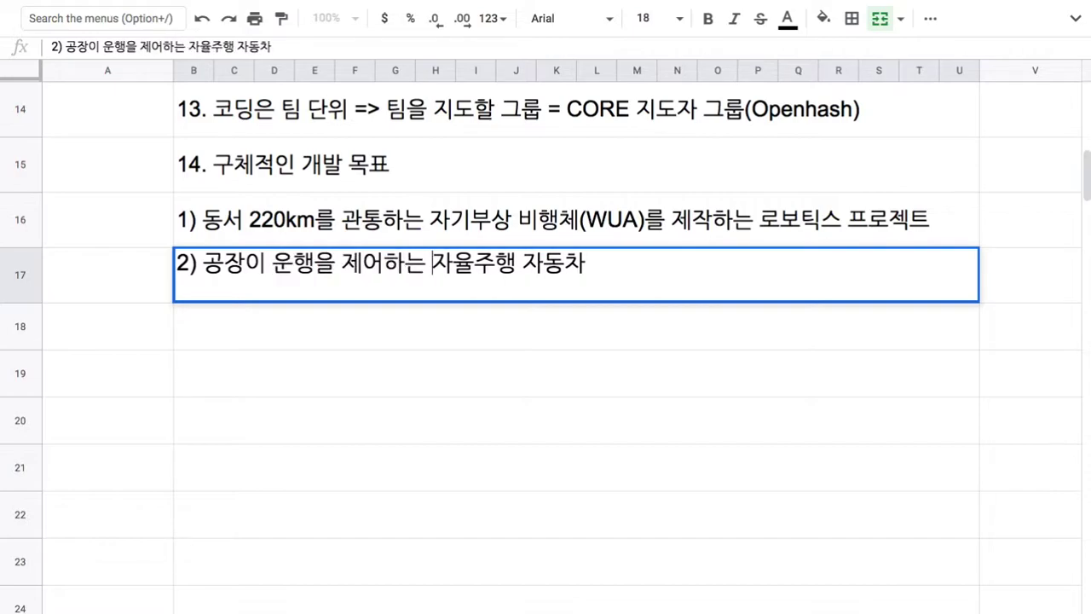
text( 생산)
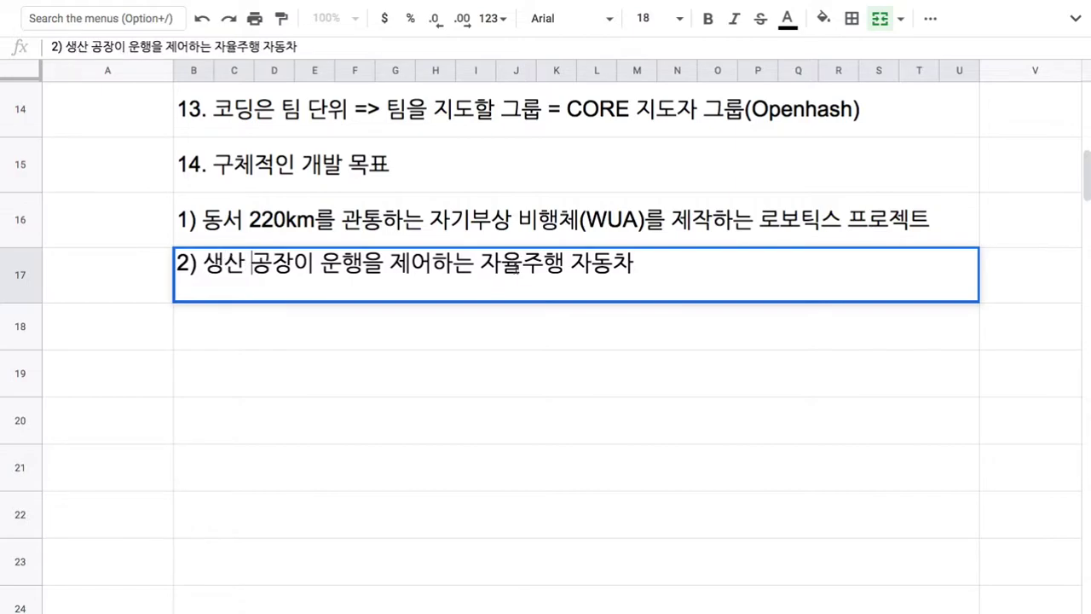
drag(482, 263, 637, 270)
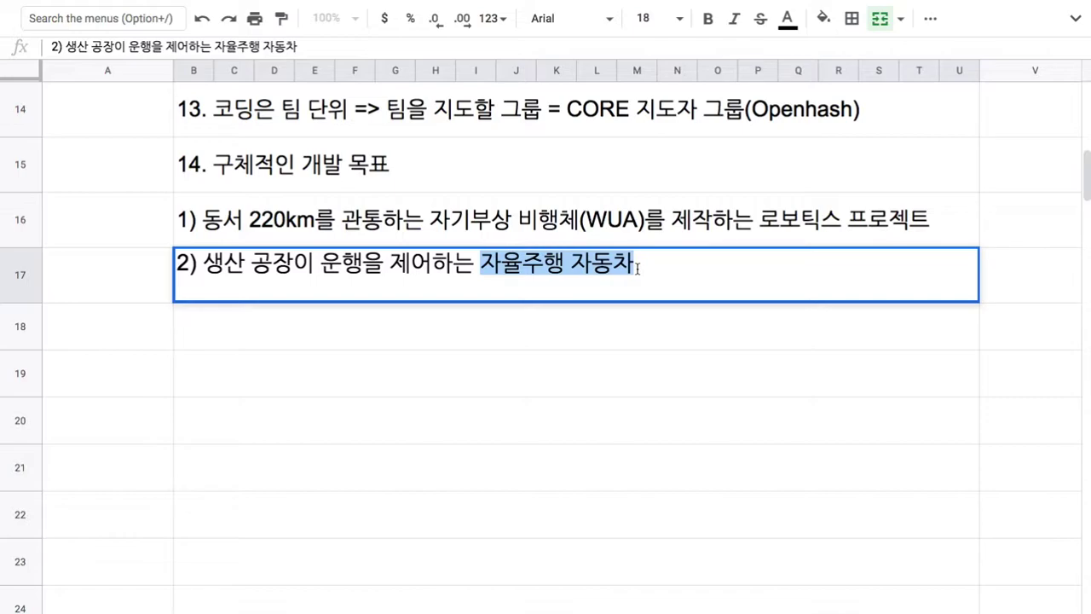
drag(637, 270, 637, 269)
drag(203, 266, 292, 267)
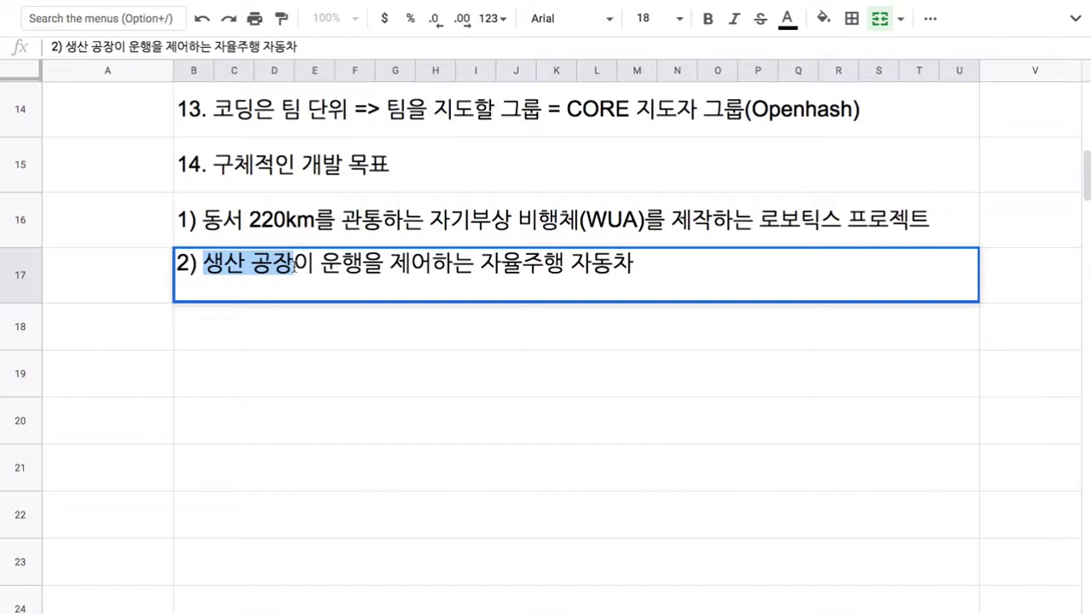
drag(294, 266, 294, 266)
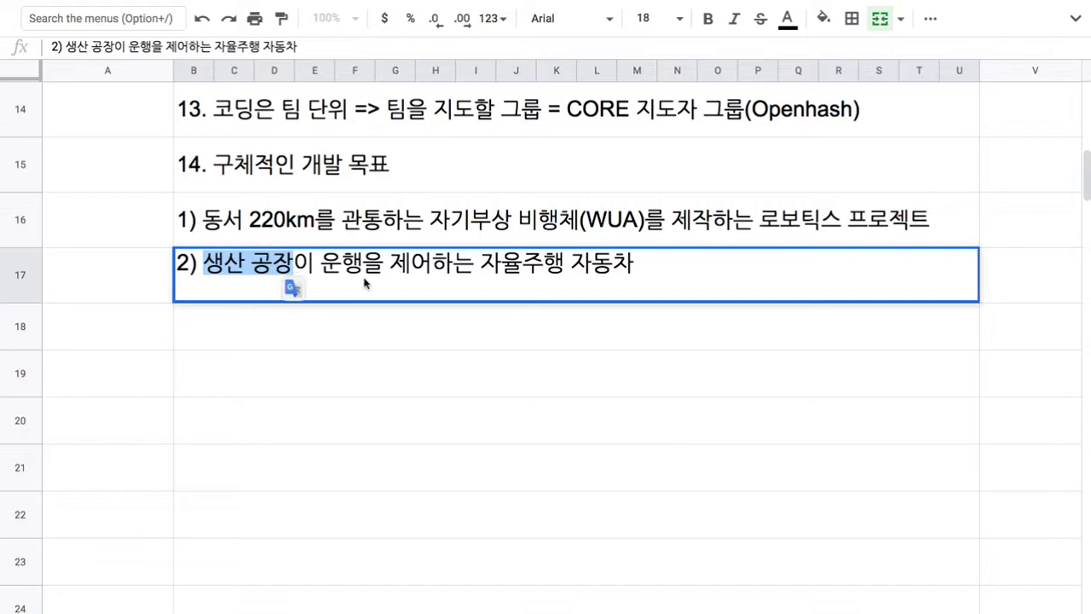
Write the third development goal "3) 신도시 내의 모든 교통은 자율주행" in row 18.
click(372, 335)
text(3) )
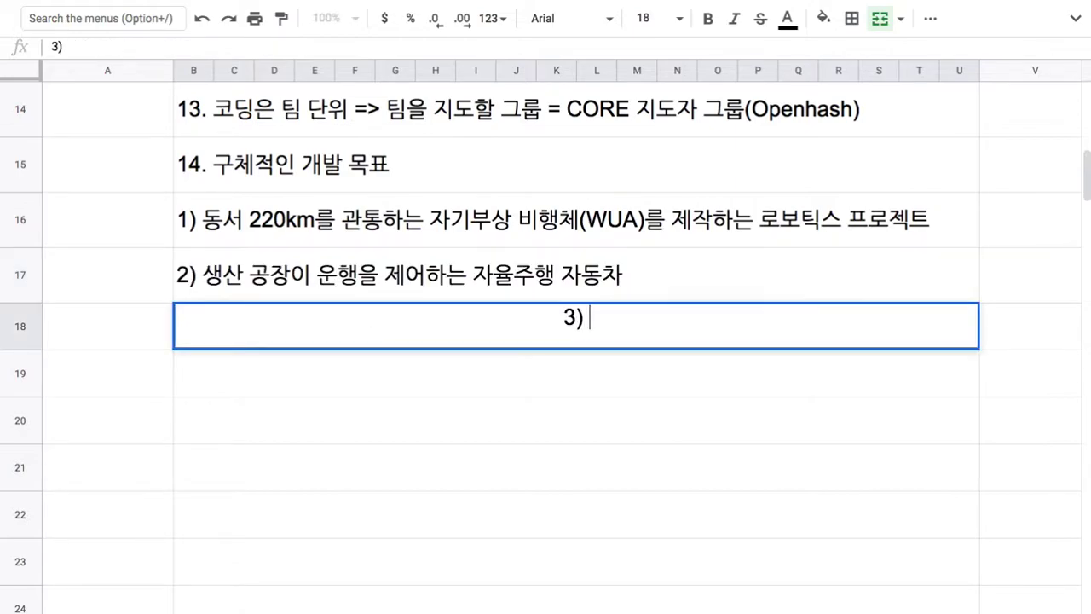
text(신도시)
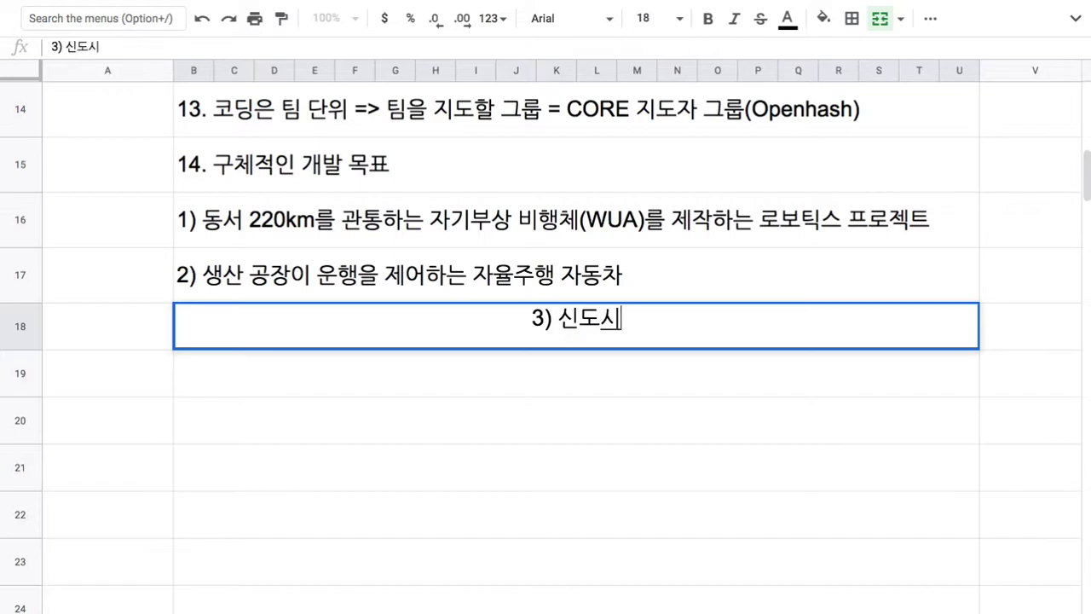
text( ㄴㅐ의 모든 )
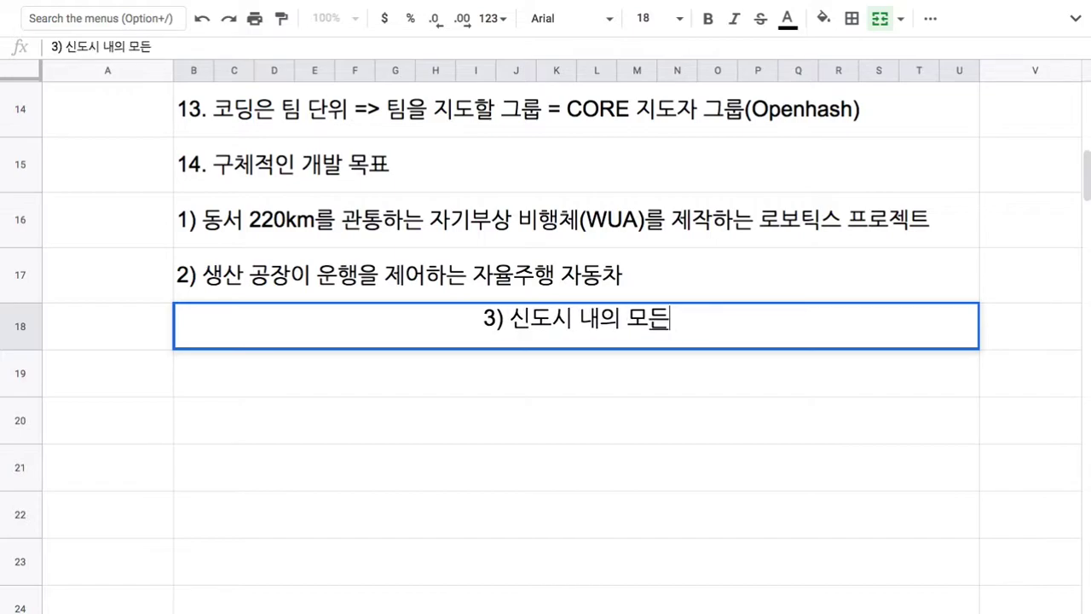
text(교통은 자율)
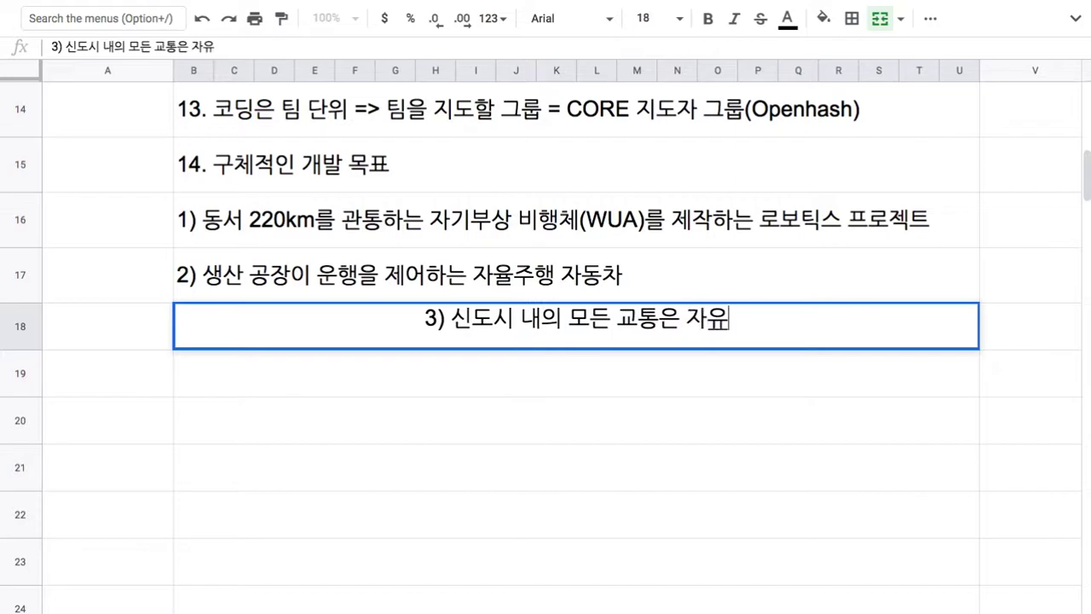
text(주행)
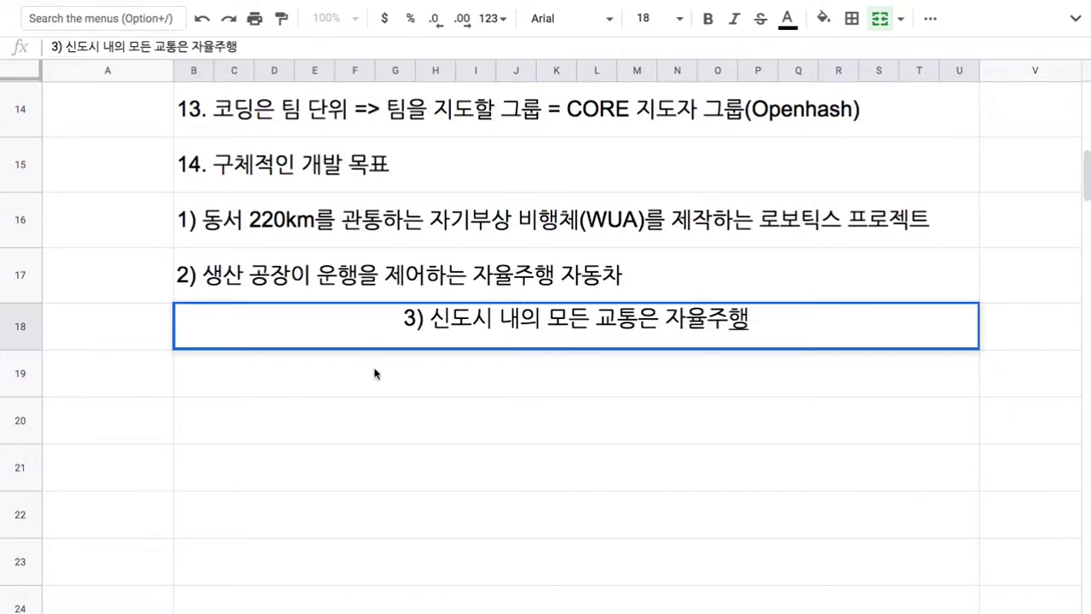
key(Return)
Left-align the third goal in row 18 and the empty merged cells in rows 19 to 23.
click(415, 334)
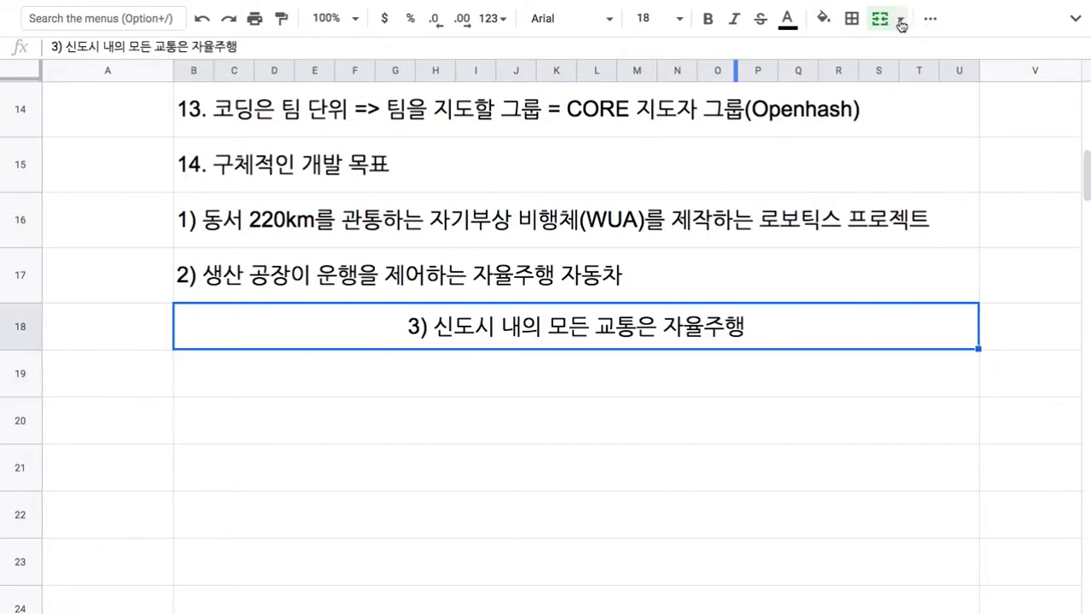
click(930, 18)
click(652, 53)
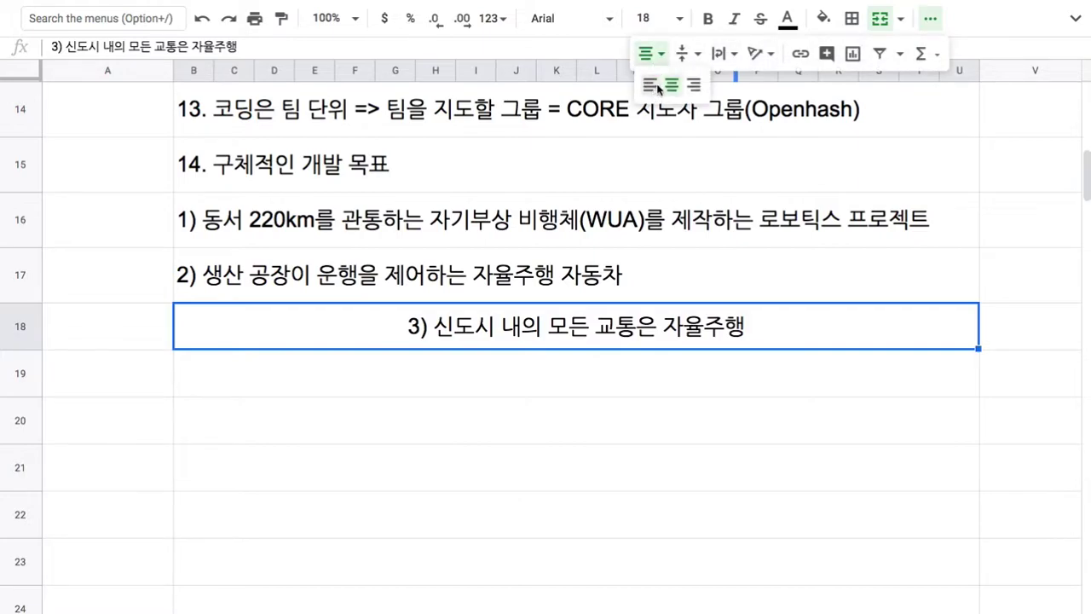
click(651, 85)
drag(490, 381, 567, 549)
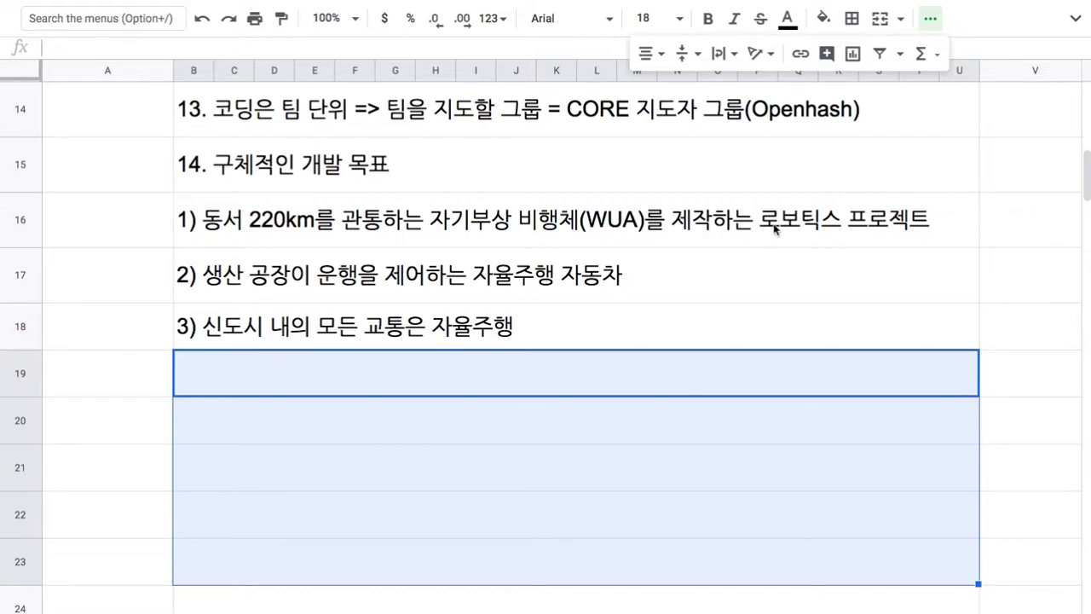
click(652, 53)
click(650, 85)
Append "= 생산 공장이 도시 내 모든 자동차의 운행을 제어" to the second goal in row 17.
double_click(364, 271)
drag(202, 264, 294, 266)
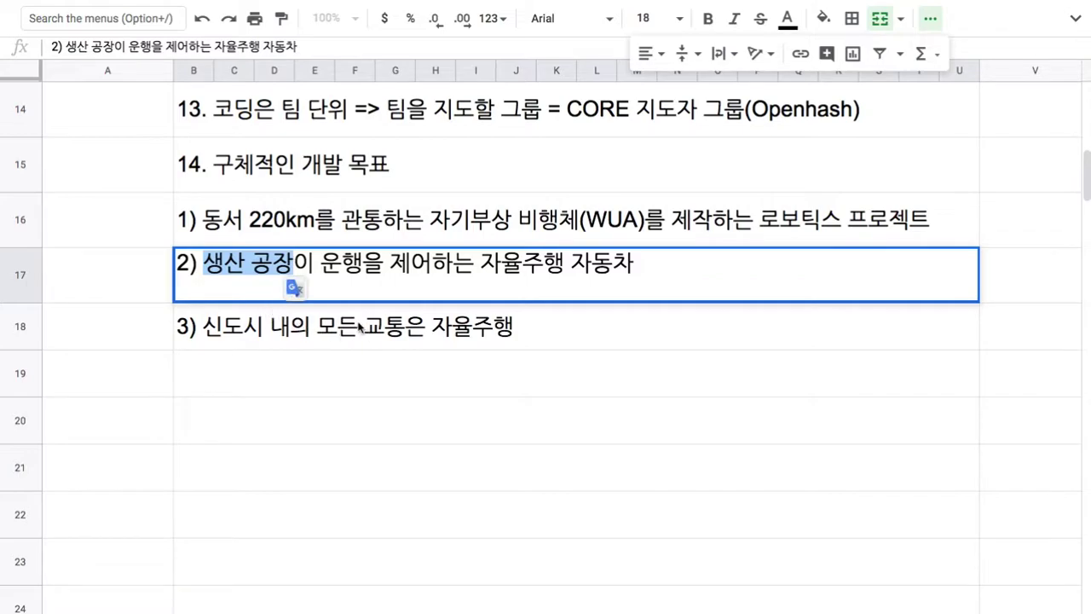
click(642, 268)
text(= 고)
key(BackSpace)
text(생산 공장)
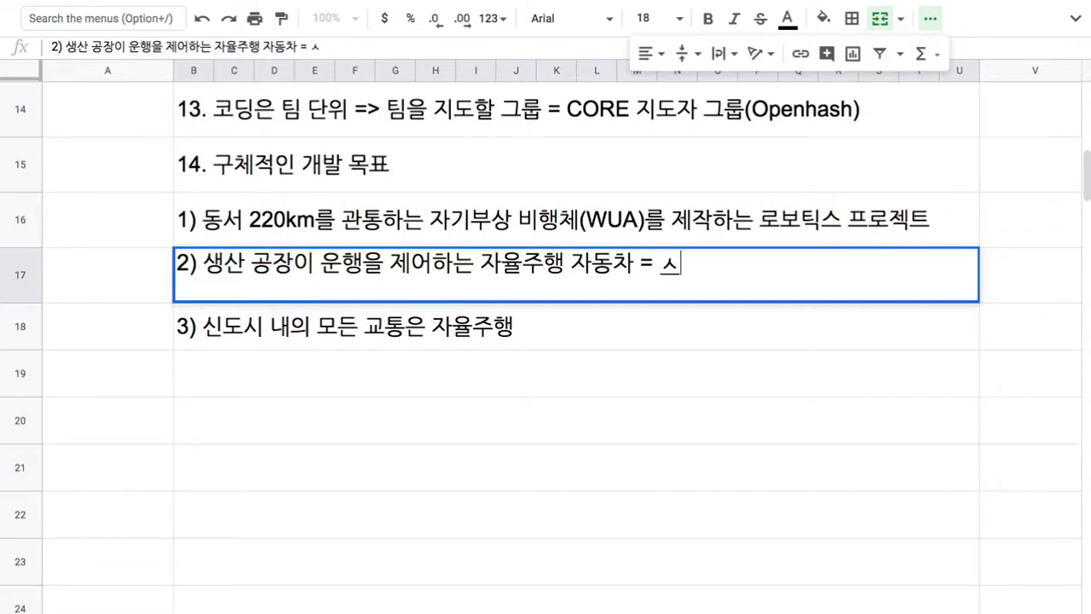
text(이 모드)
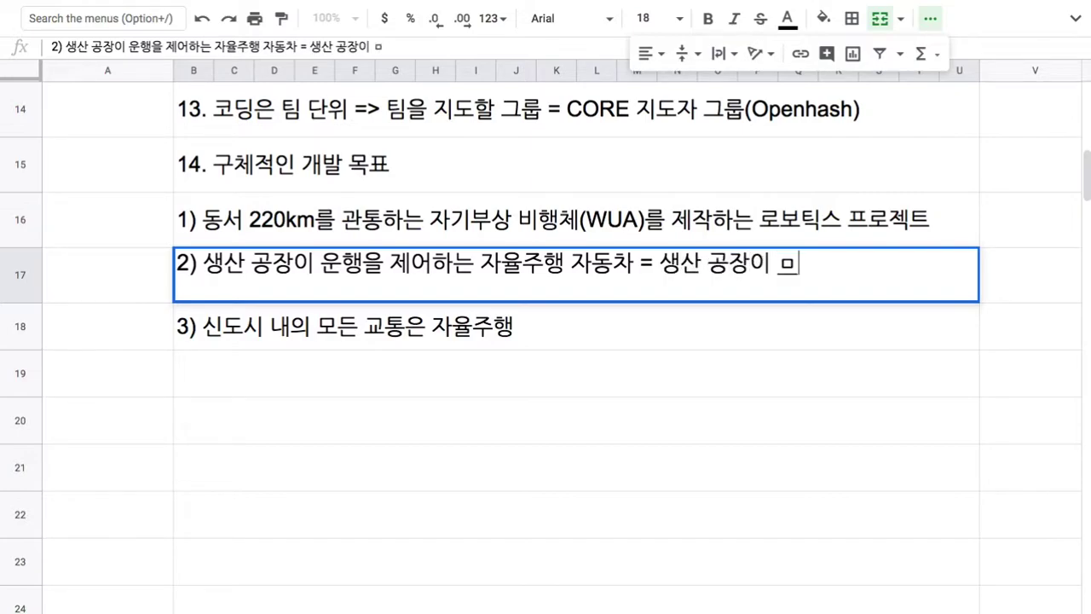
key(BackSpace)
key(BackSpace)
text(도)
text(시 내 모드)
text(ㄴ 자동ㅊ)
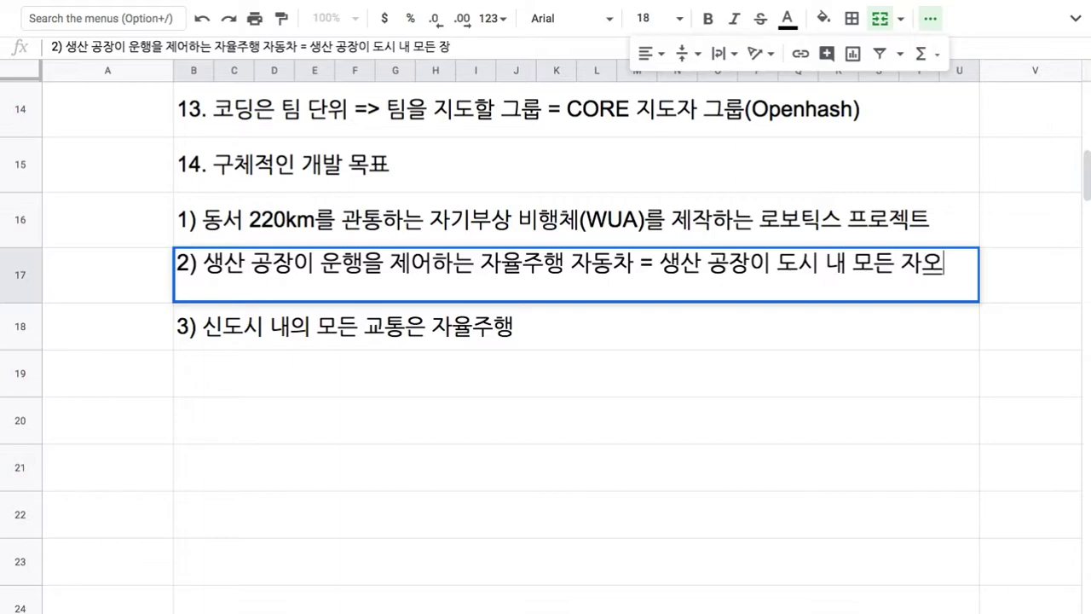
text(ㅏ의 운행을 ㅈ)
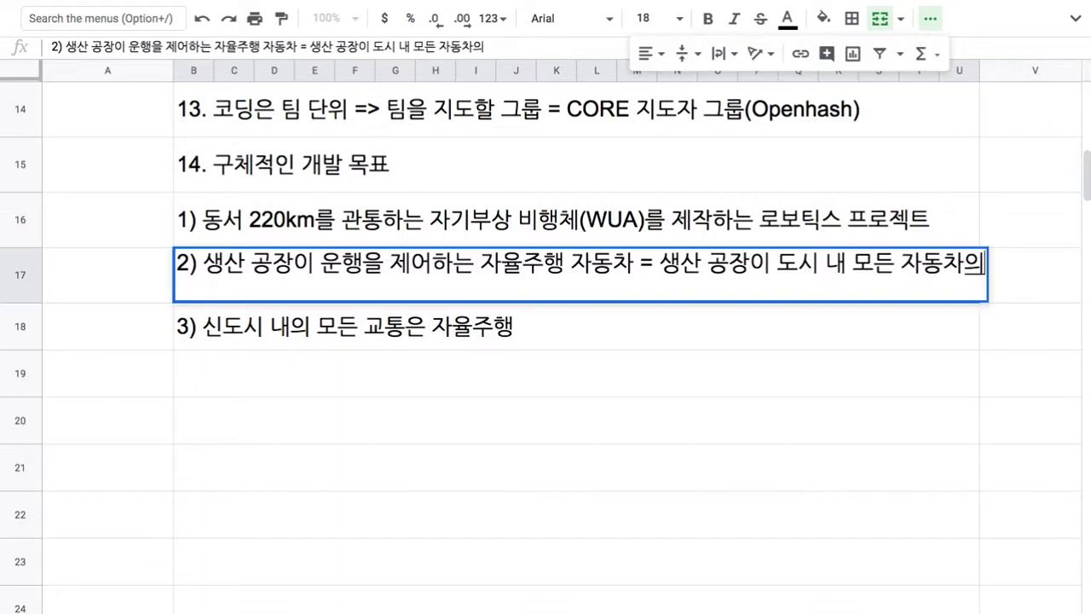
text(ㅔ어)
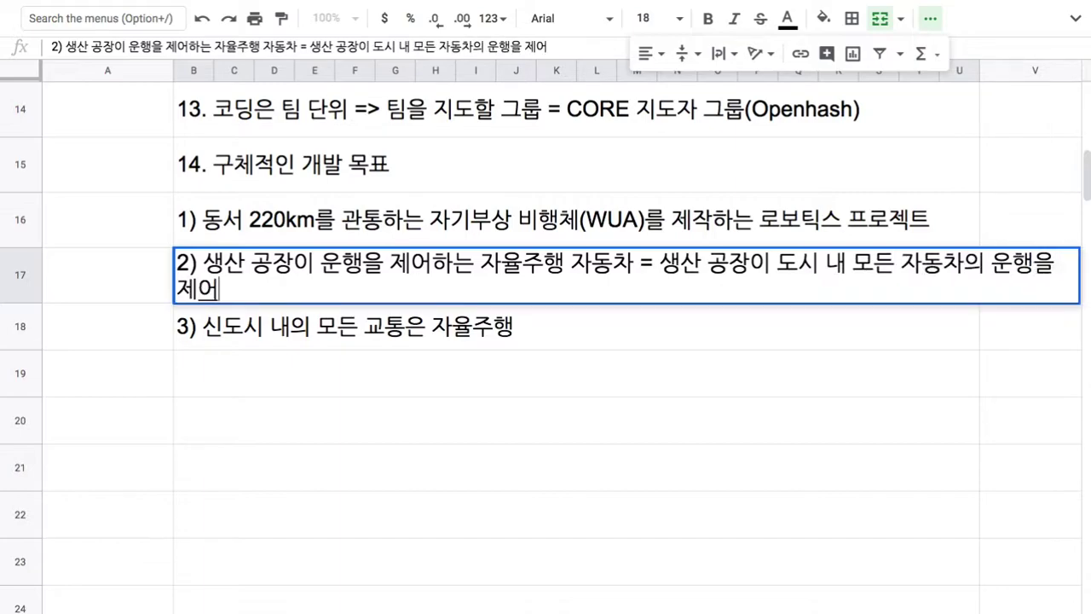
Add "(방향, 속도, 출발 시각....)" to the end of row 17 and make the row taller to fit two lines.
text((방향, 속)
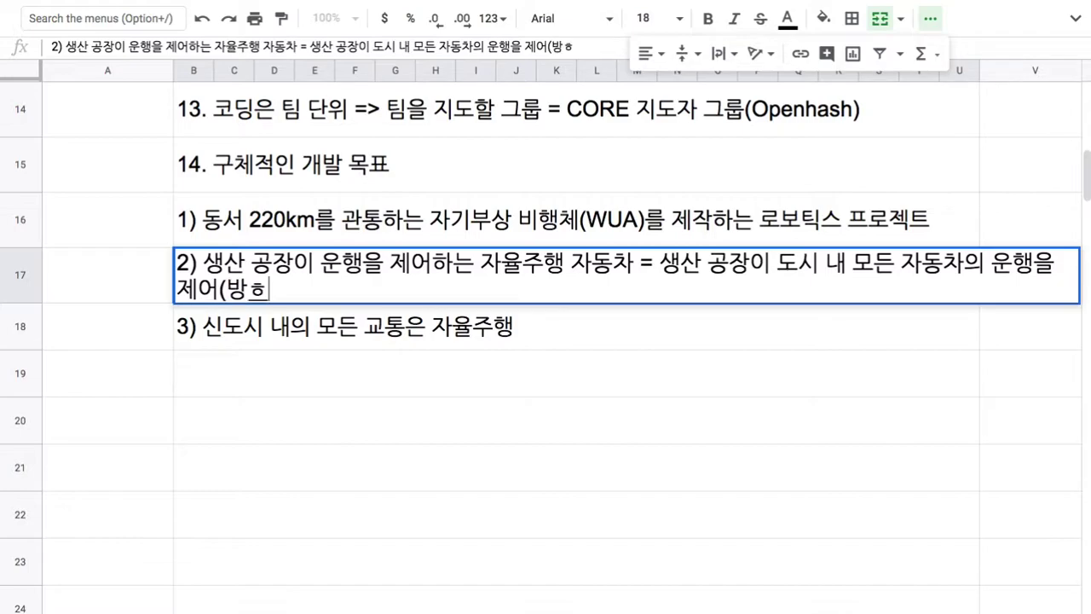
text(도, 출발 기)
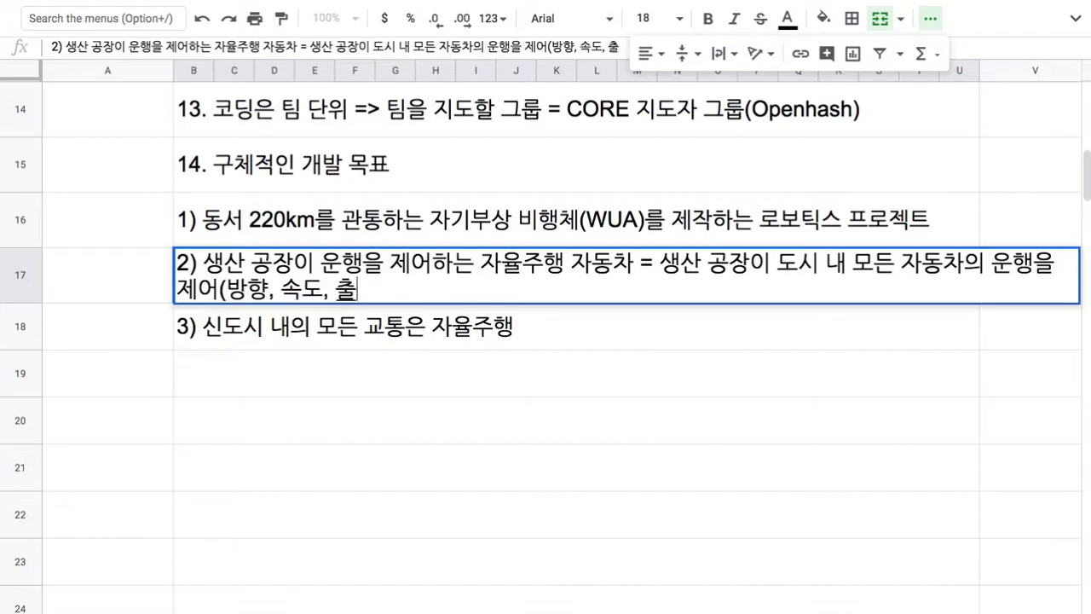
key(BackSpace)
key(BackSpace)
text(시각....))
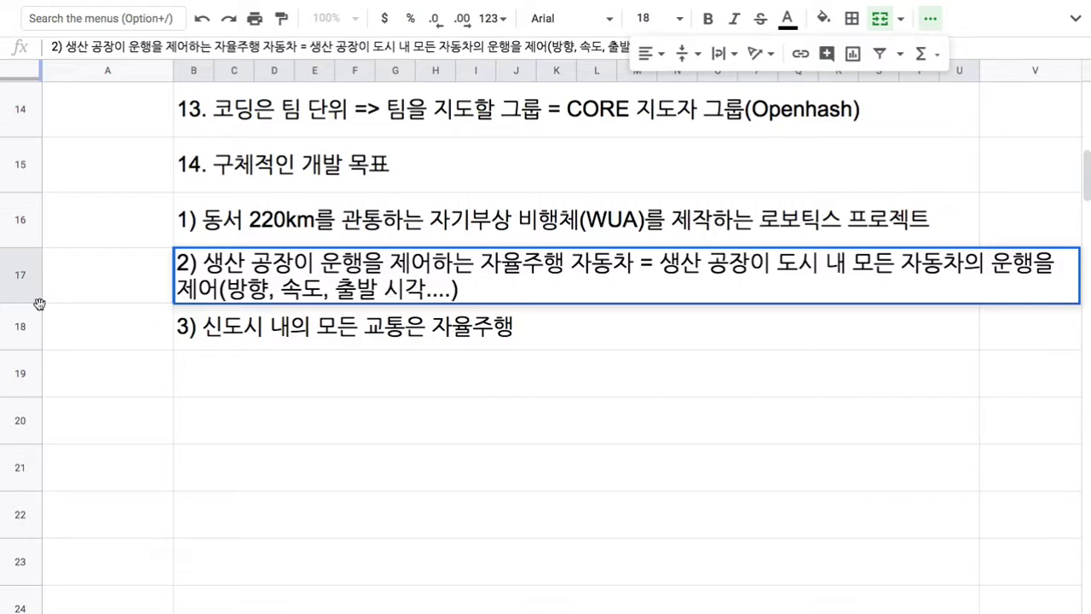
drag(40, 303, 40, 329)
Write the fourth development goal "4) 자기 부상 엘리베이터" in row 19.
click(317, 398)
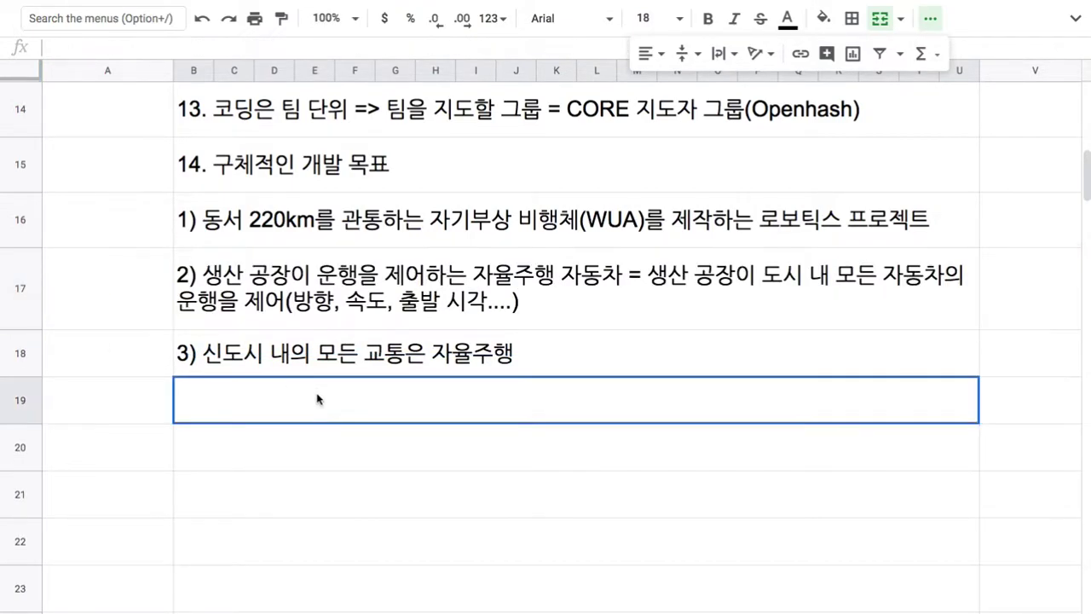
text(4)
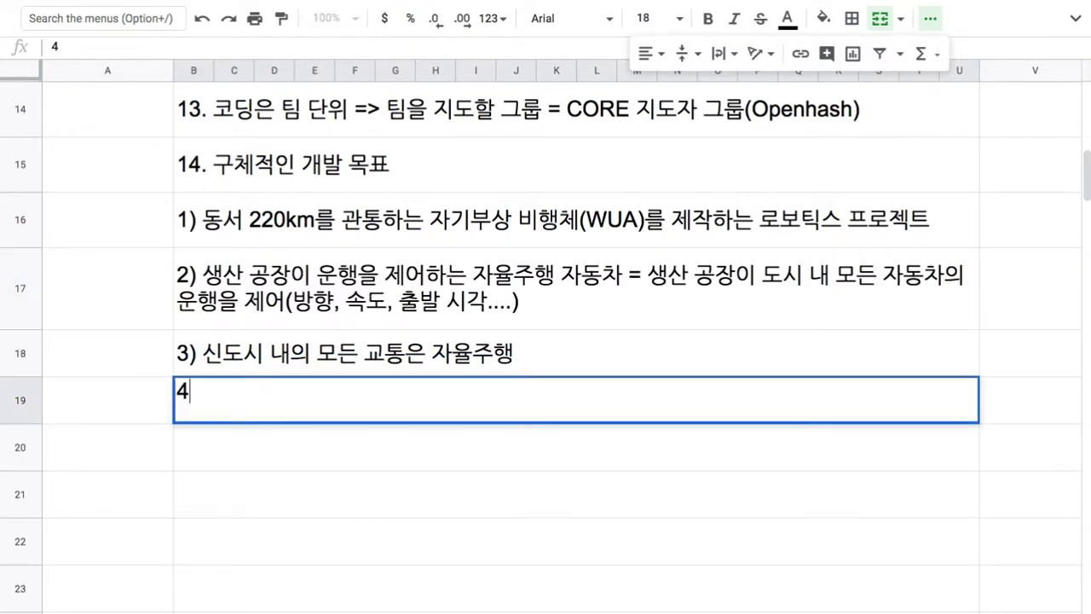
text() 자기 부상 엘리베)
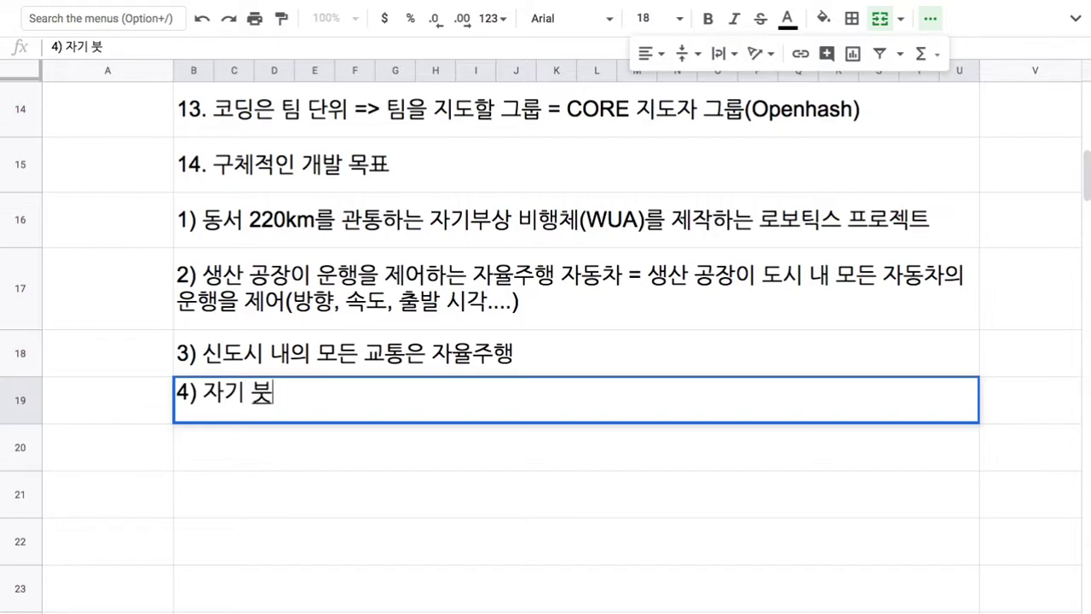
text(이터)
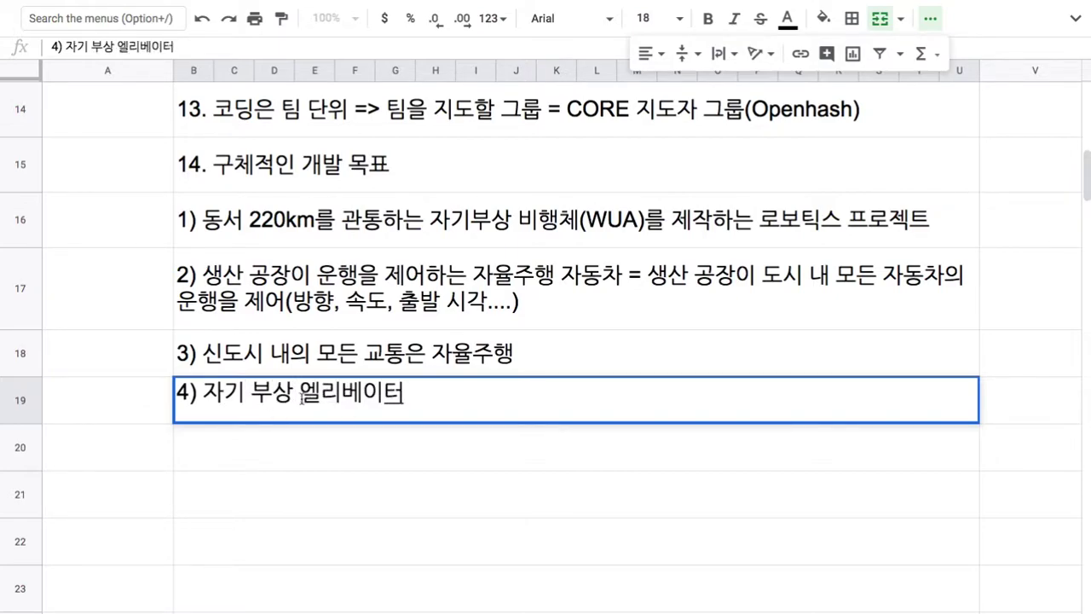
click(252, 394)
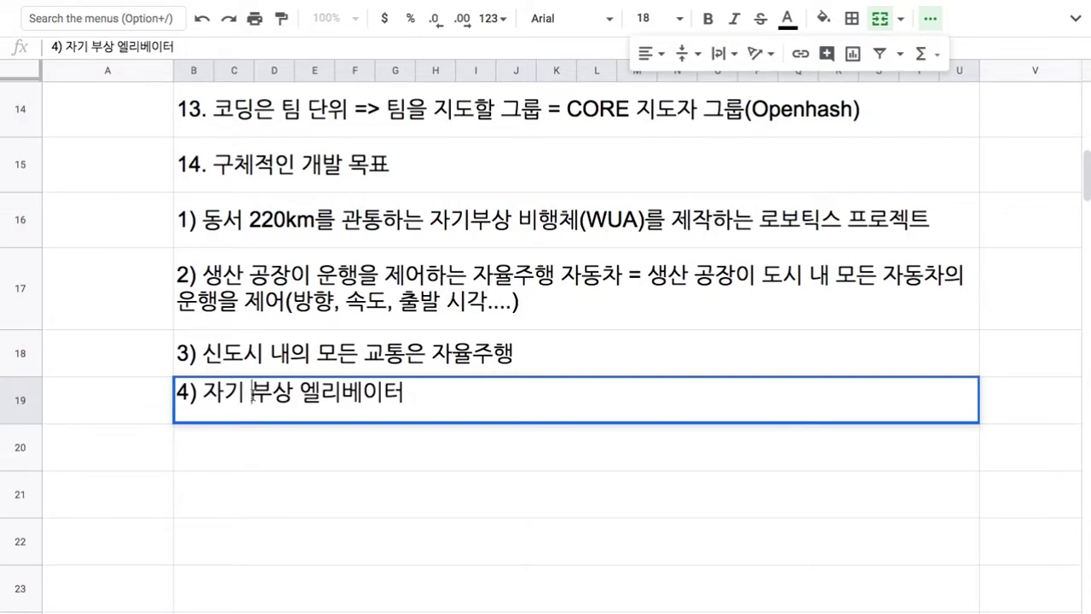
Write the fifth development goal "5) 도시 인구 완전 고용 시스템" in row 20.
click(353, 441)
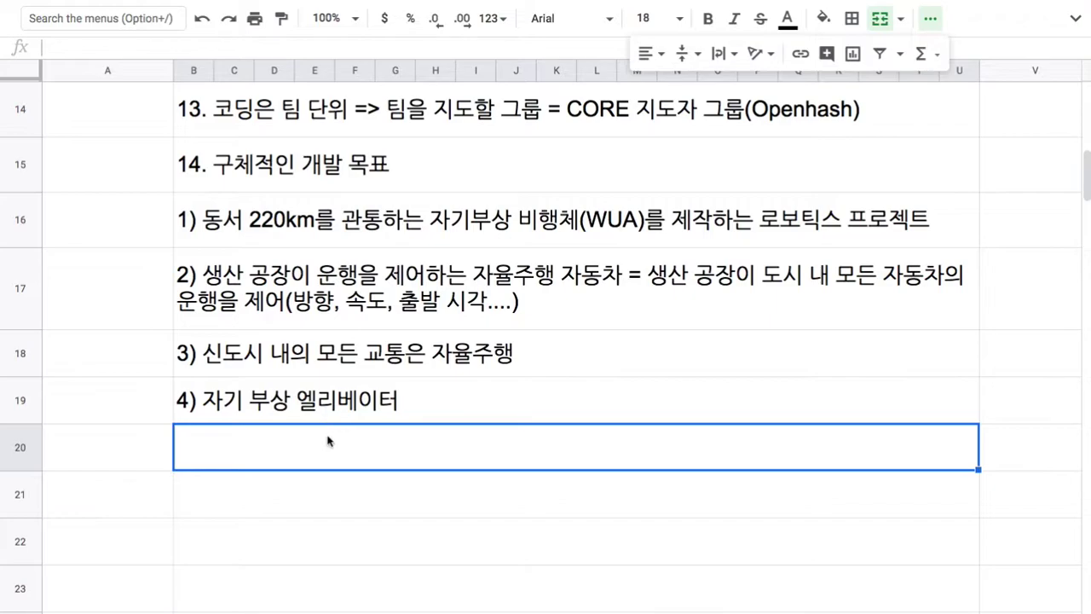
text(5)
text() 도시 인구 )
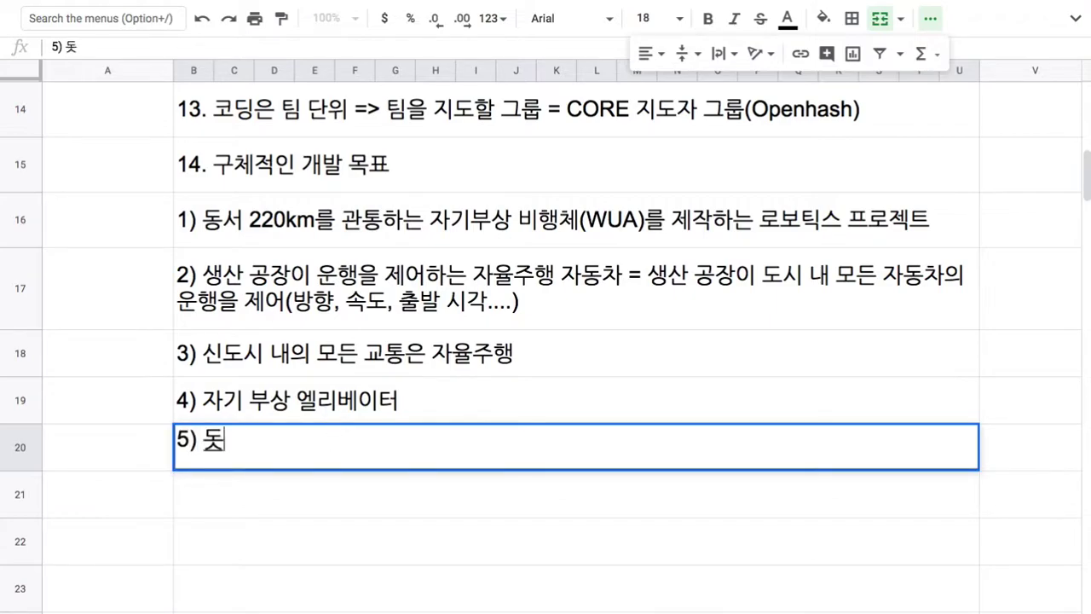
text(오나저)
key(BackSpace)
key(BackSpace)
key(BackSpace)
text(ㅏㄴ)
text(전 고용)
text( 시스템)
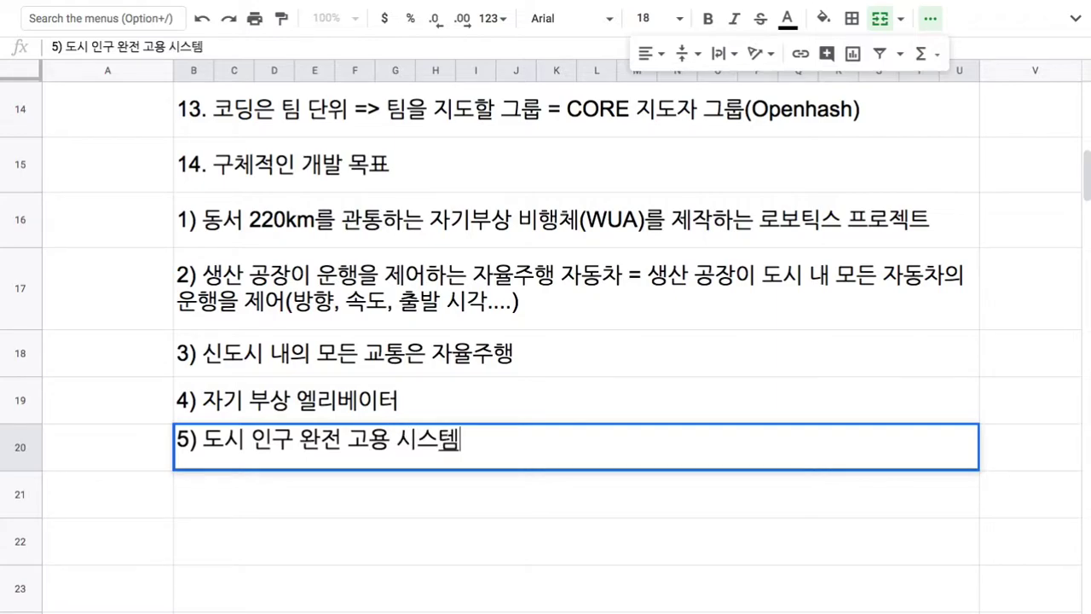
Increase the heights of rows 20, 19 and 18 to give the goals more spacing.
drag(281, 228, 340, 434)
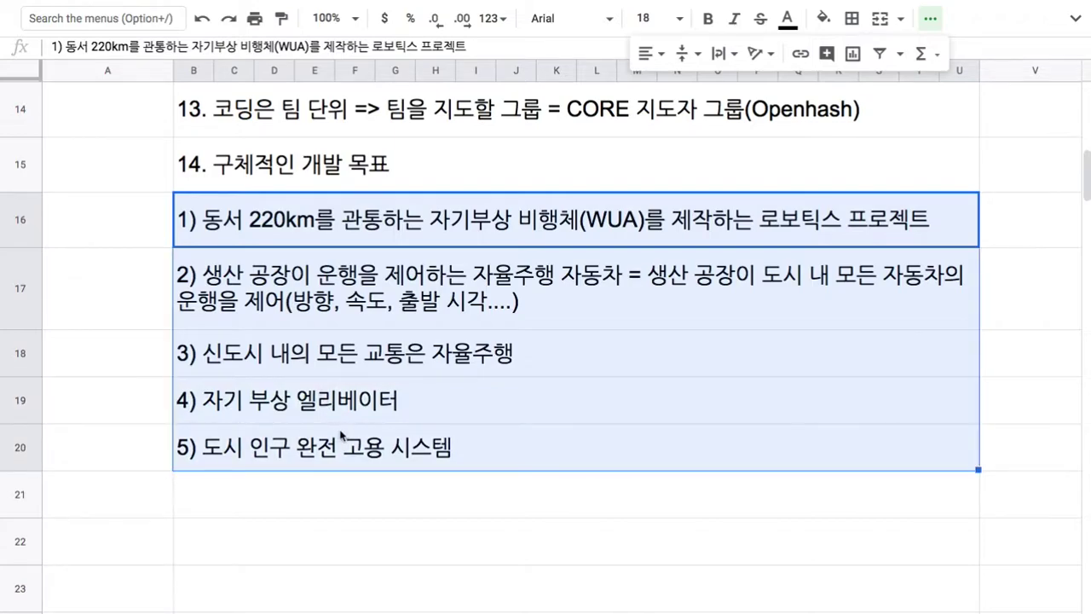
drag(26, 472, 26, 487)
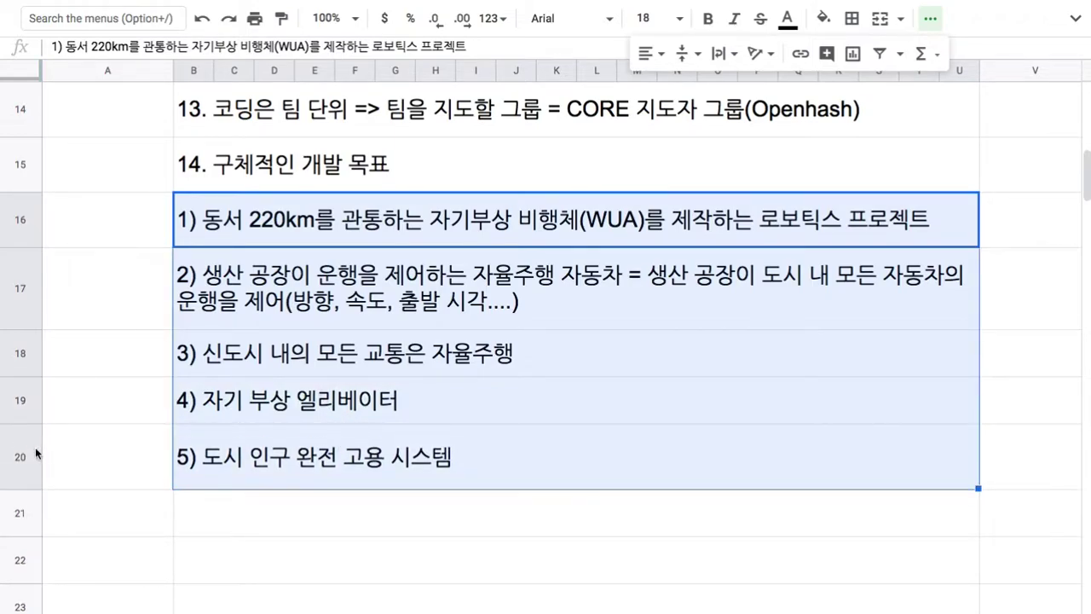
drag(29, 424, 29, 438)
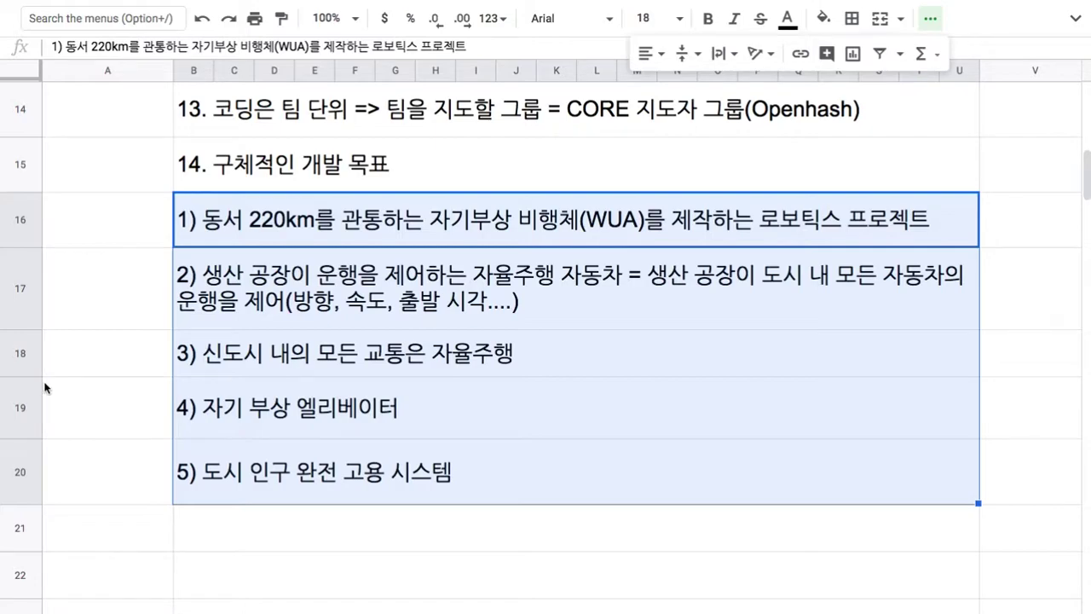
drag(34, 376, 37, 395)
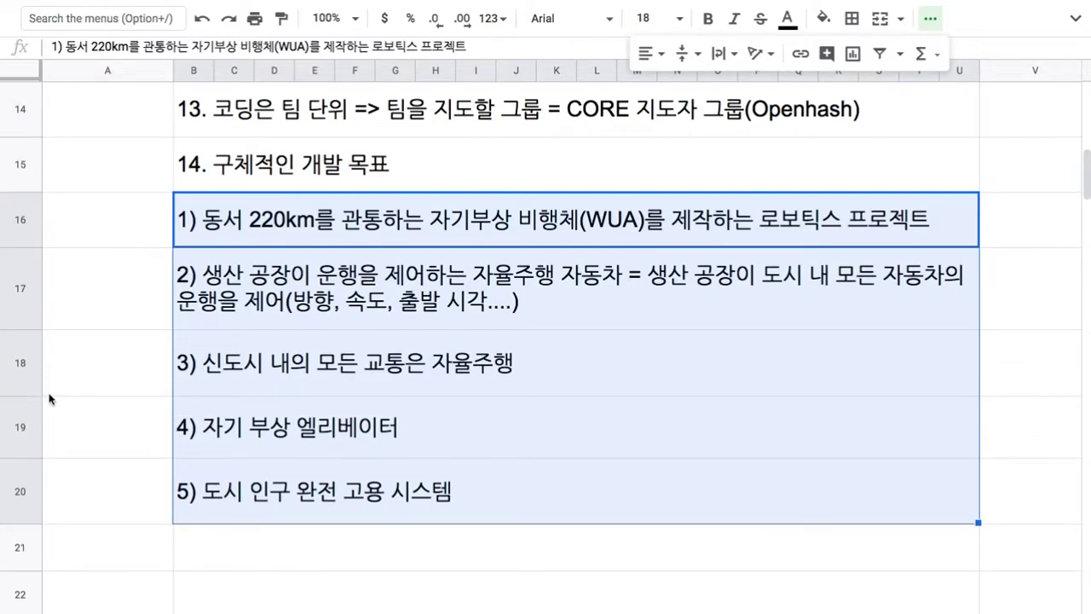
click(480, 370)
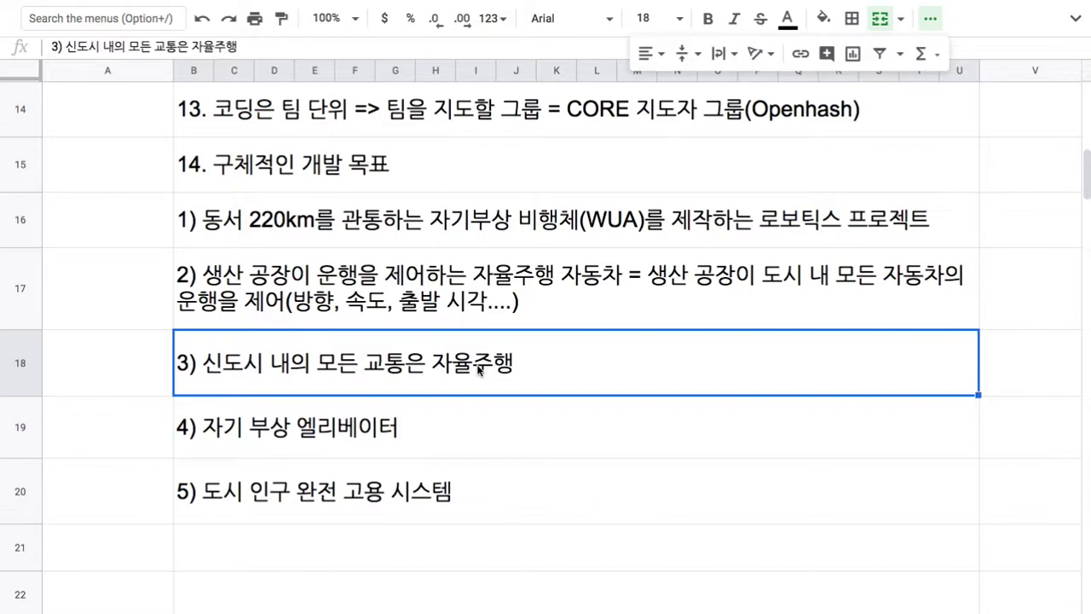
Write the start of the sixth development goal, "6) 각 프로젝트에 참여하는 각 팀의 성과 => Git", in row 21.
drag(1087, 201, 1088, 219)
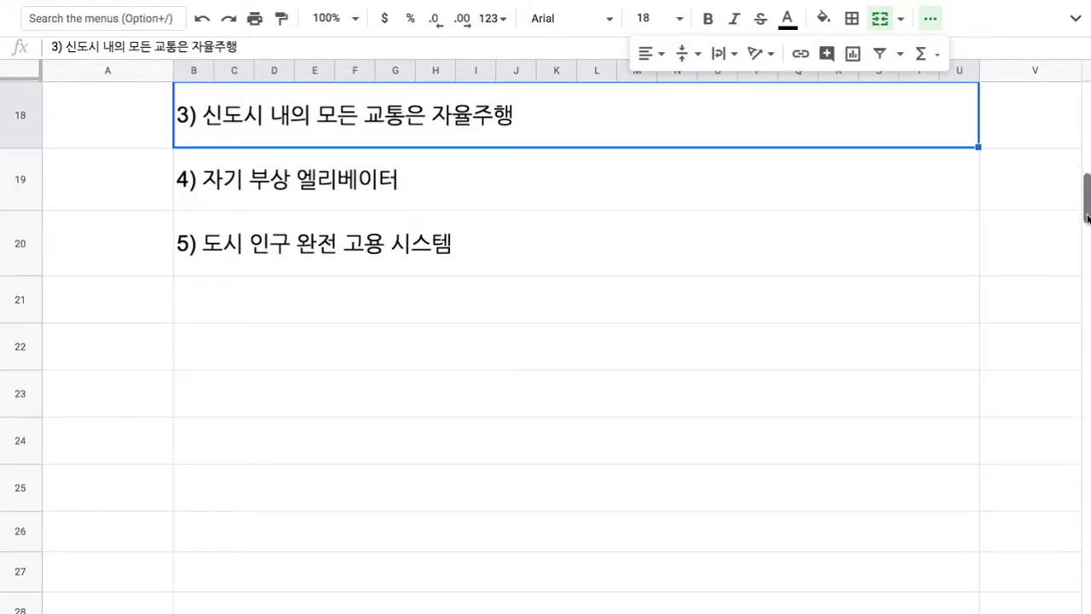
click(674, 305)
text(6)
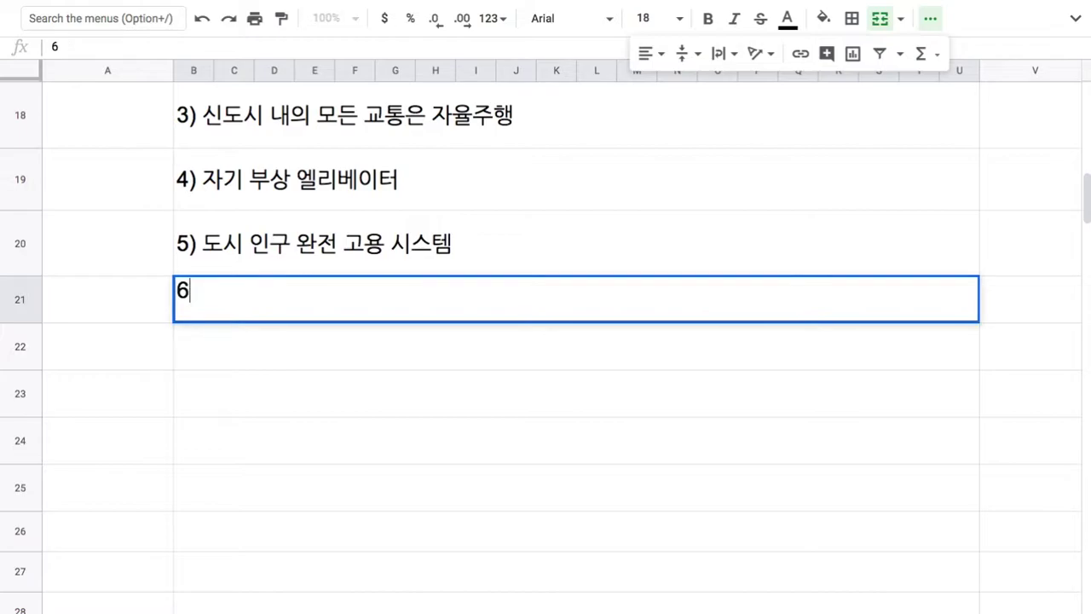
text() 그)
key(BackSpace)
text(코딩)
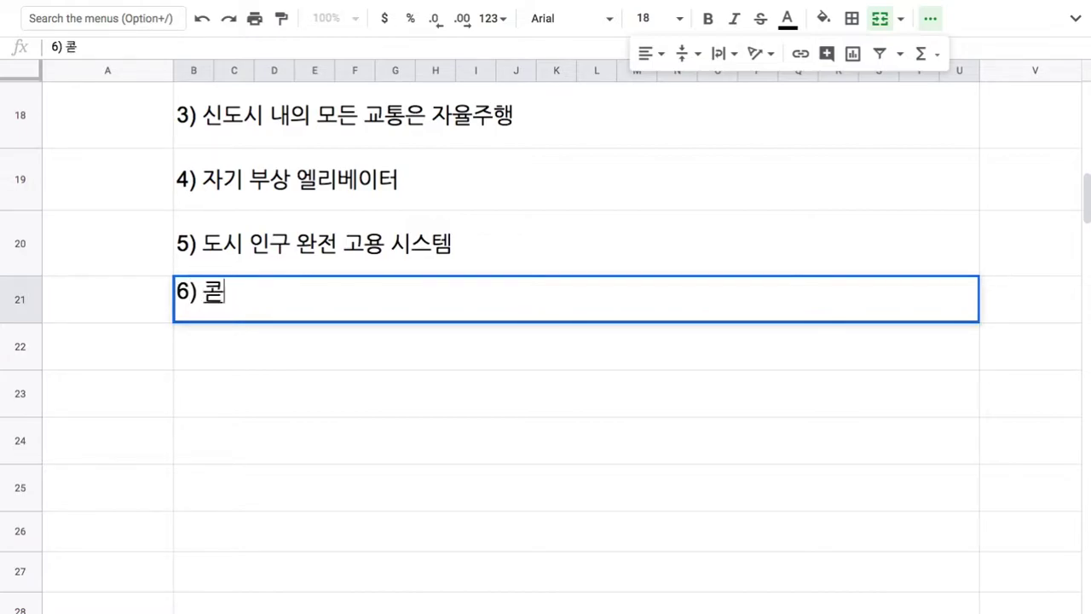
key(BackSpace)
key(BackSpace)
key(BackSpace)
text(각 ㅍ프로젝트에 참여한)
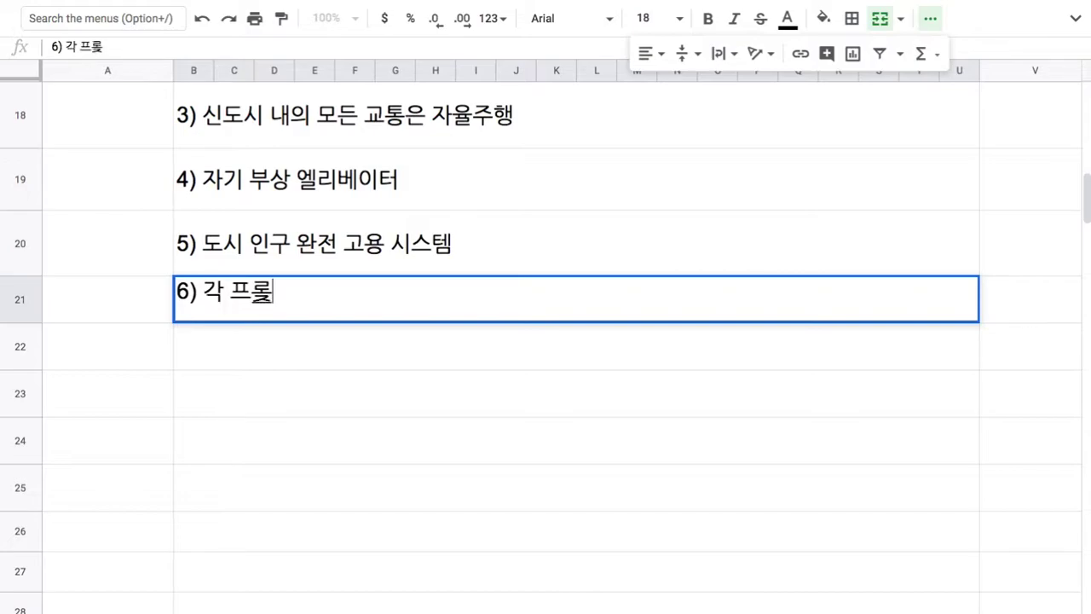
text(는 각 팀의 성)
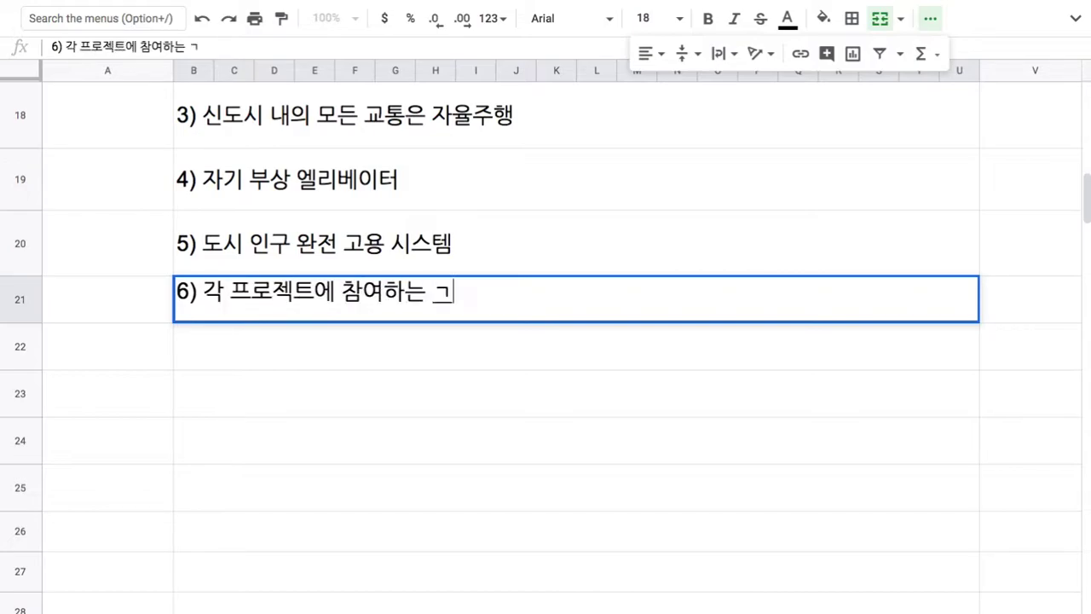
text(과)
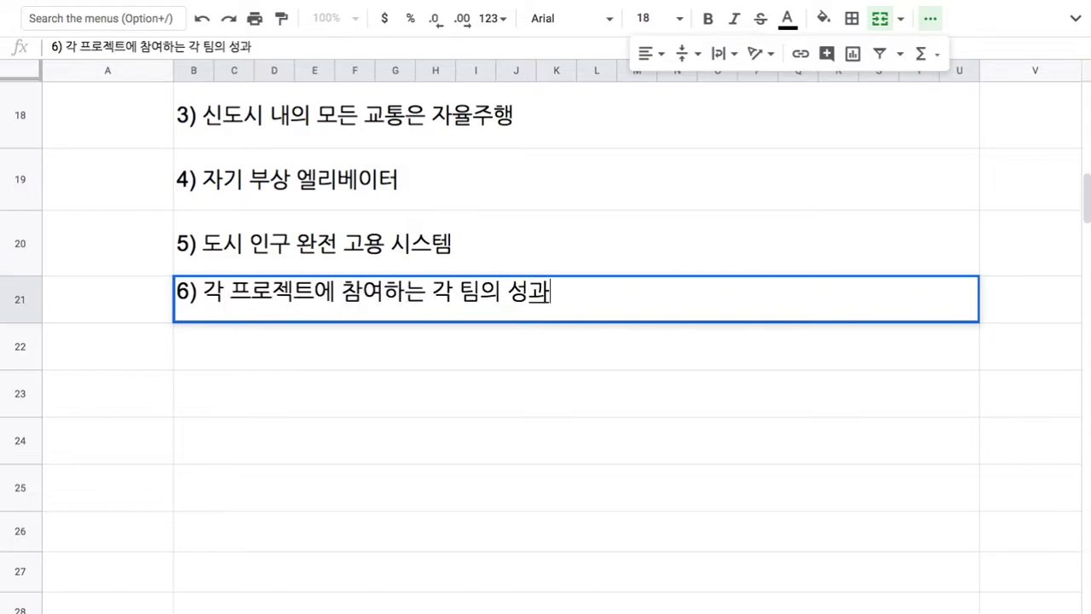
text( => Git)
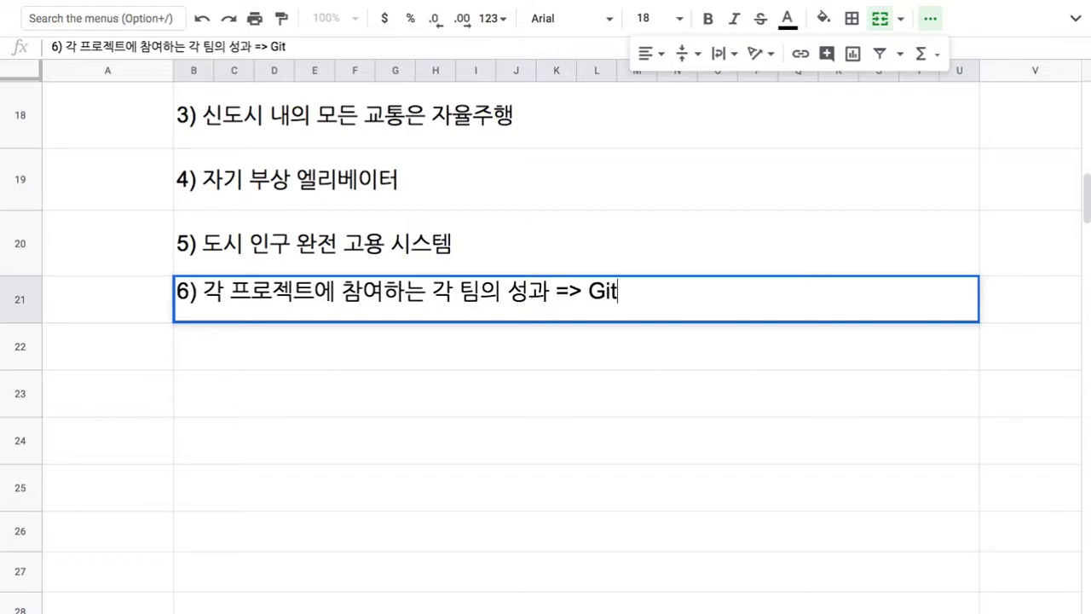
Add "=> 다음에 해당 프로젝트에 참여할 다음 팀에게 전달" to the end of row 21 and make the row taller to fit two lines.
text(=> ekdma)
key(BackSpace)
key(BackSpace)
key(BackSpace)
key(BackSpace)
key(BackSpace)
key(BackSpace)
text(다음에 )
text(해당 플조)
key(BackSpace)
key(BackSpace)
text(로젝트에 차)
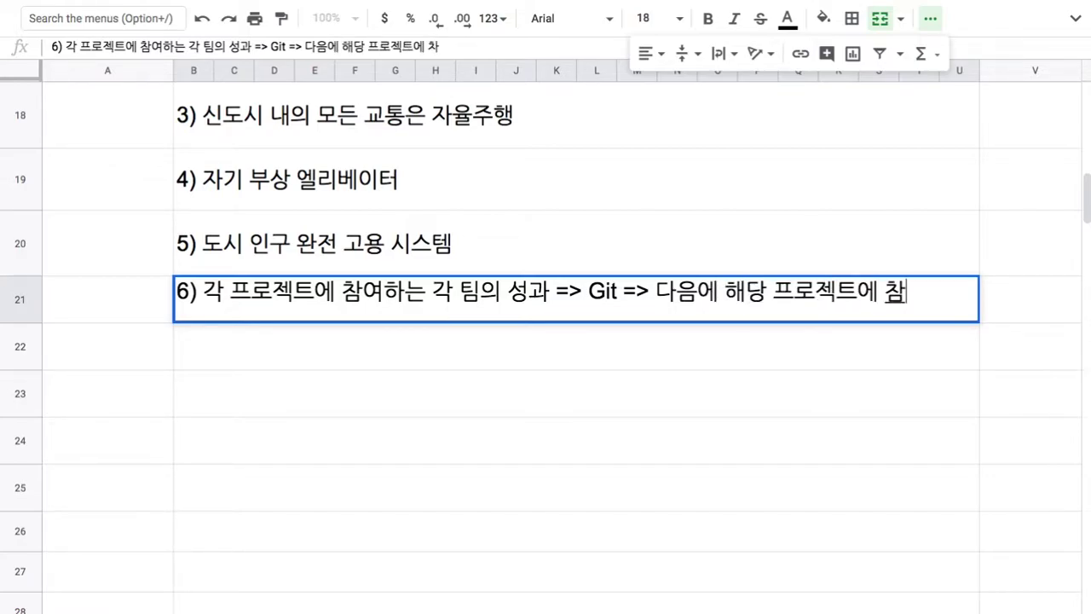
text(ㅁ여할 다음)
text( 팀에게 전ㄷ)
text(ㅏㄹ)
click(606, 382)
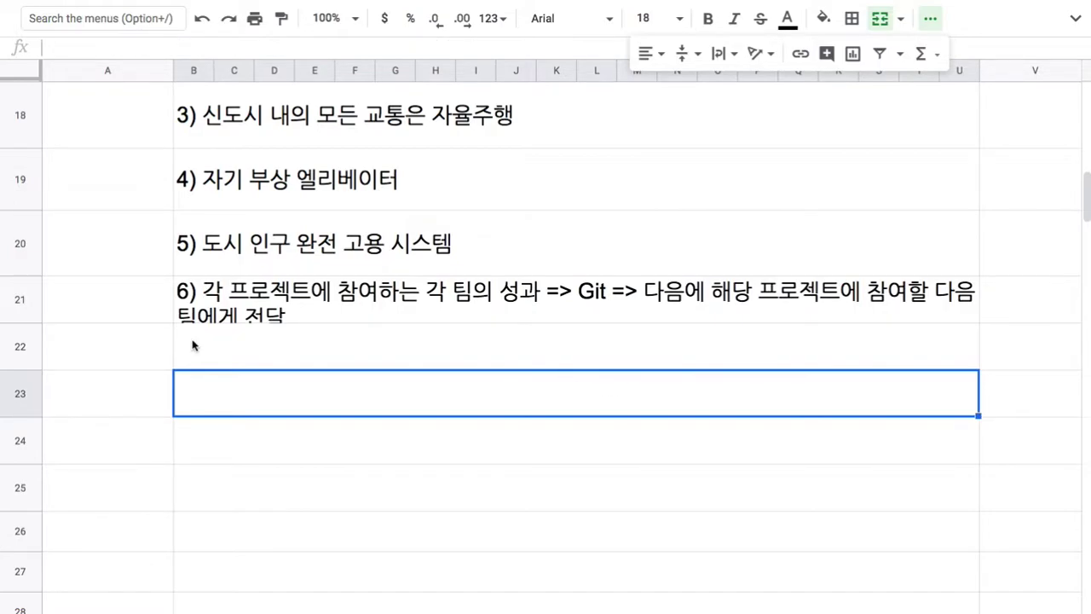
click(278, 336)
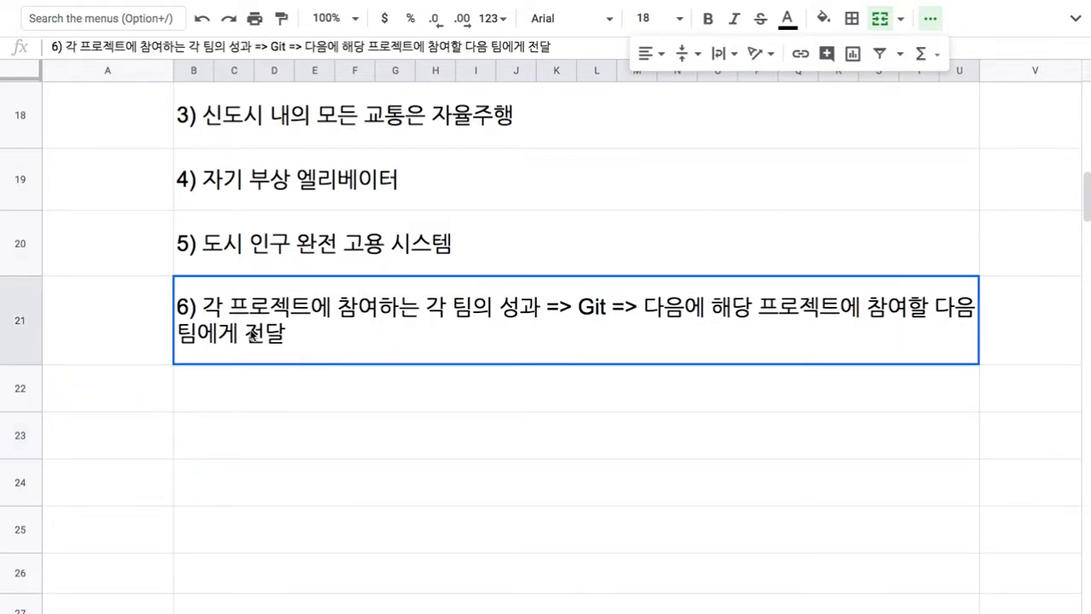
Review development goals 2 to 6, highlighting the magnetic levitation elevator and the handover to the next project team.
scroll(1088, 215, up, 5)
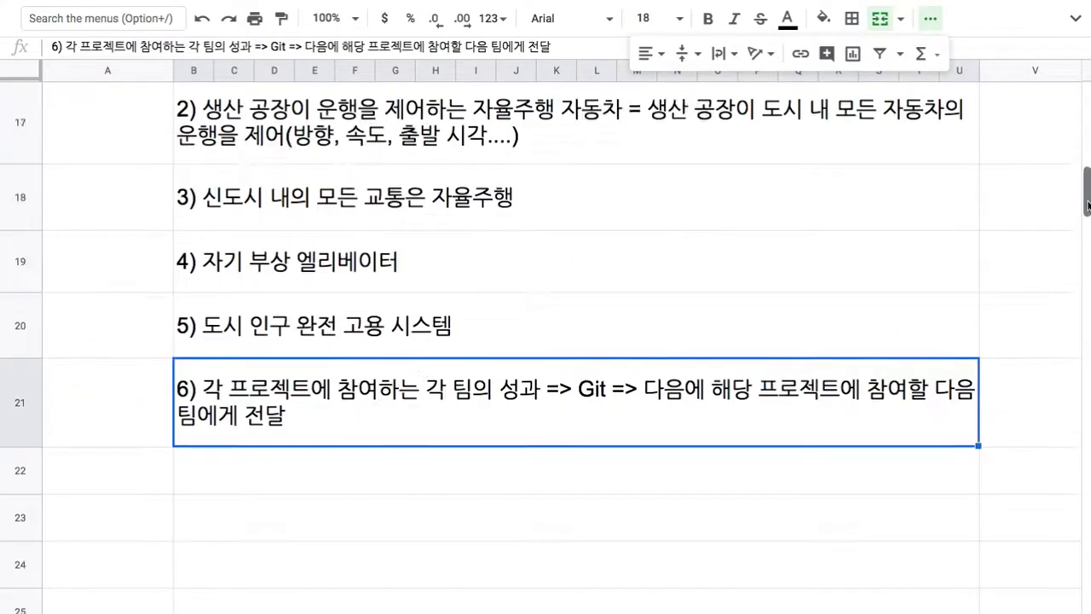
click(379, 298)
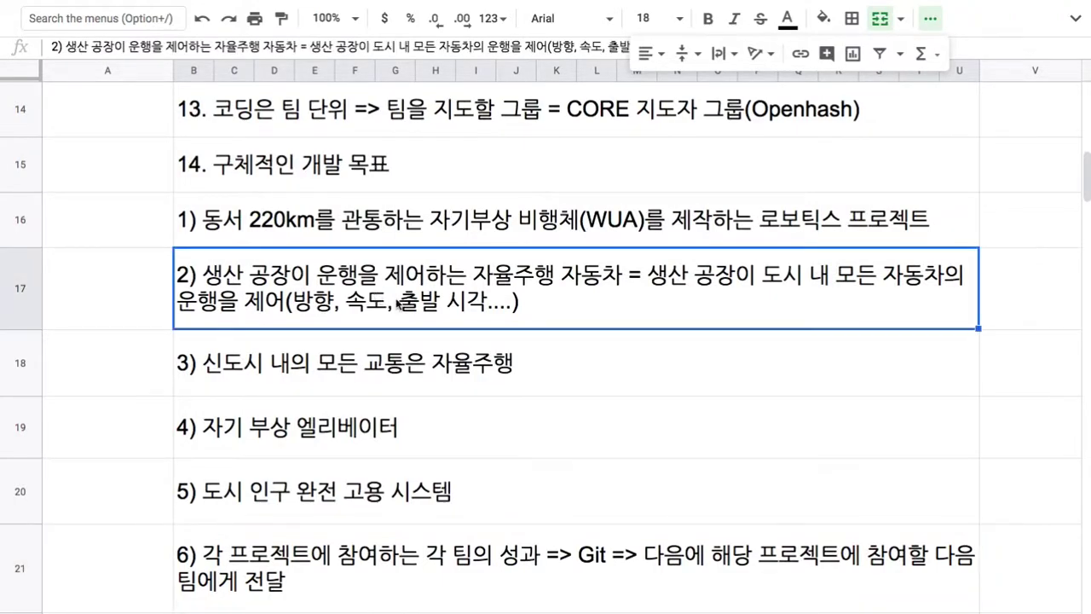
click(347, 371)
click(343, 415)
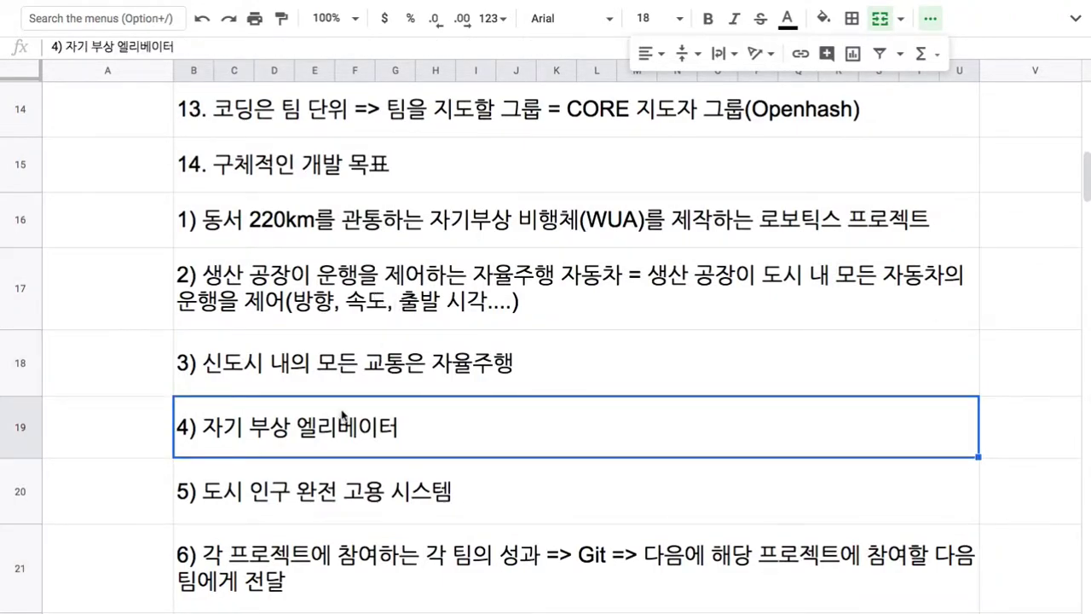
double_click(253, 445)
drag(202, 412, 419, 413)
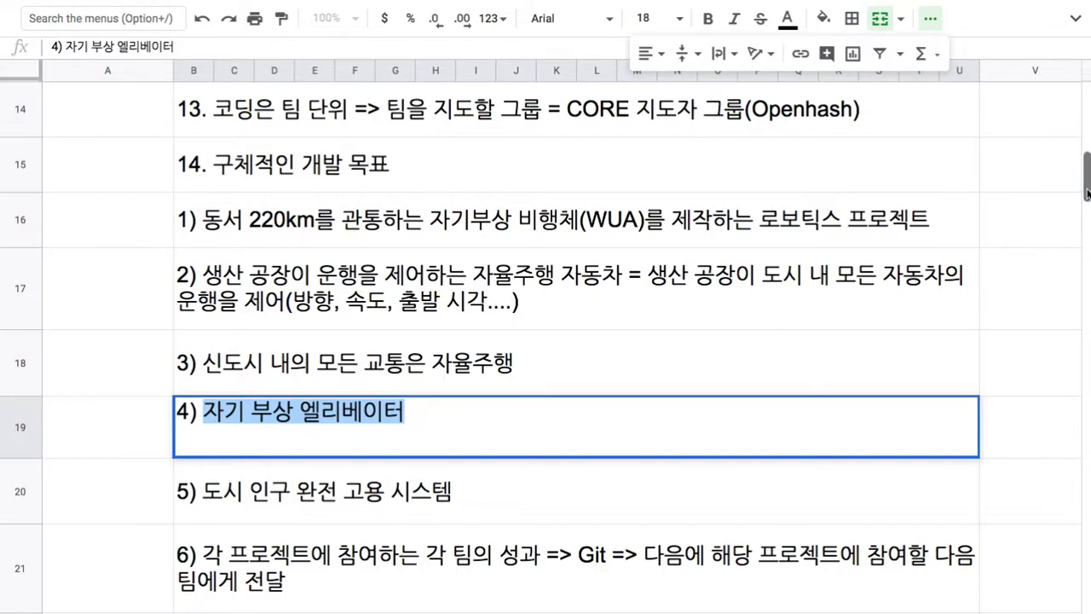
scroll(1086, 194, down, 3)
click(974, 292)
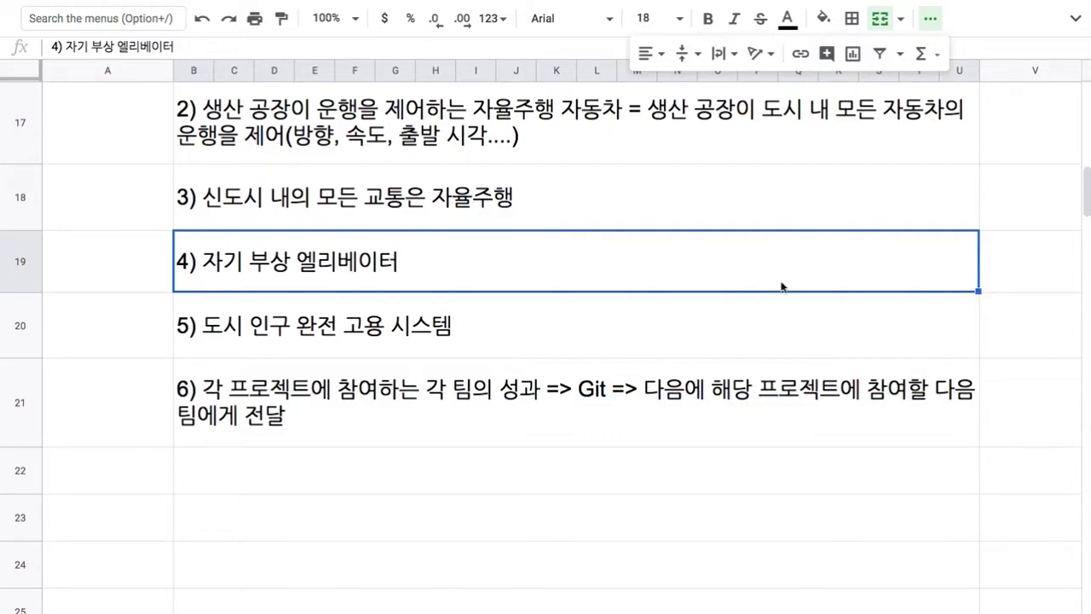
double_click(809, 390)
drag(657, 375, 883, 376)
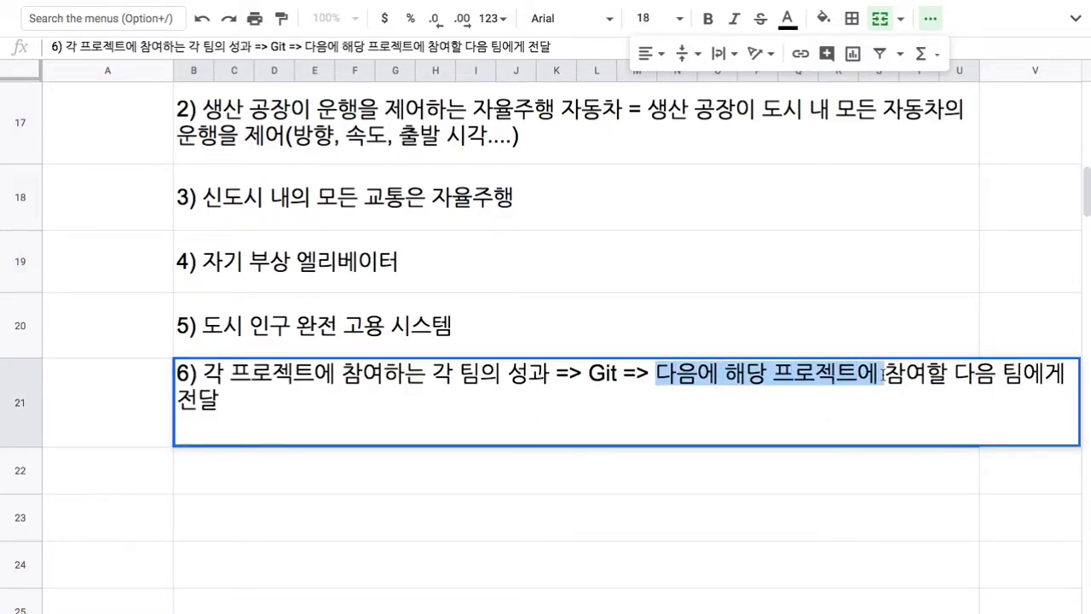
click(789, 339)
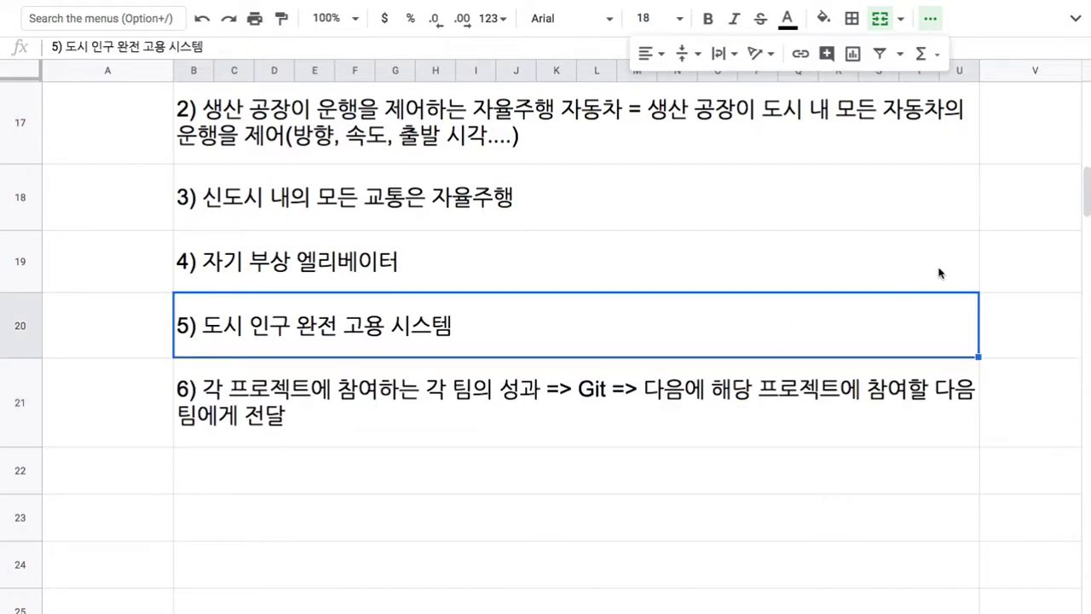
scroll(1087, 209, up, 2)
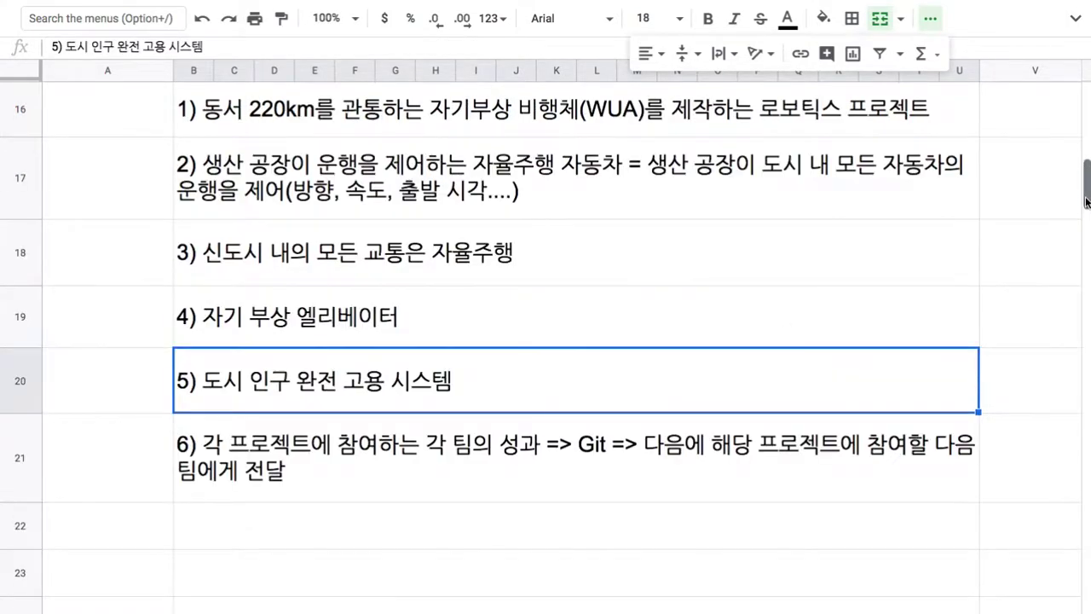
Highlight all six development goals in rows 16 to 21 and review the outline back up to its title.
drag(627, 189, 698, 508)
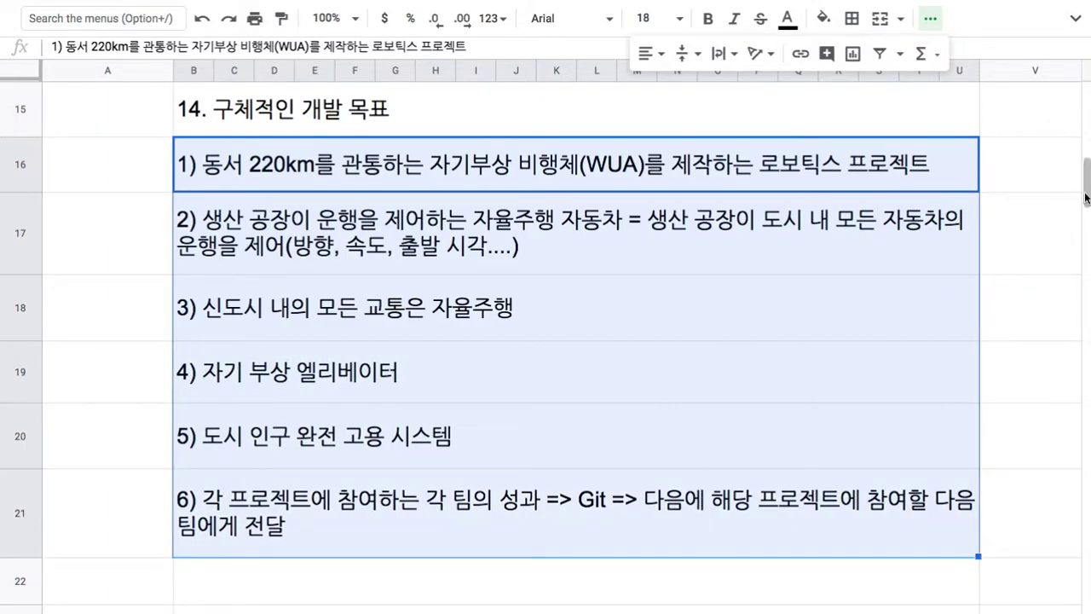
scroll(1087, 179, up, 5)
scroll(1086, 171, up, 1)
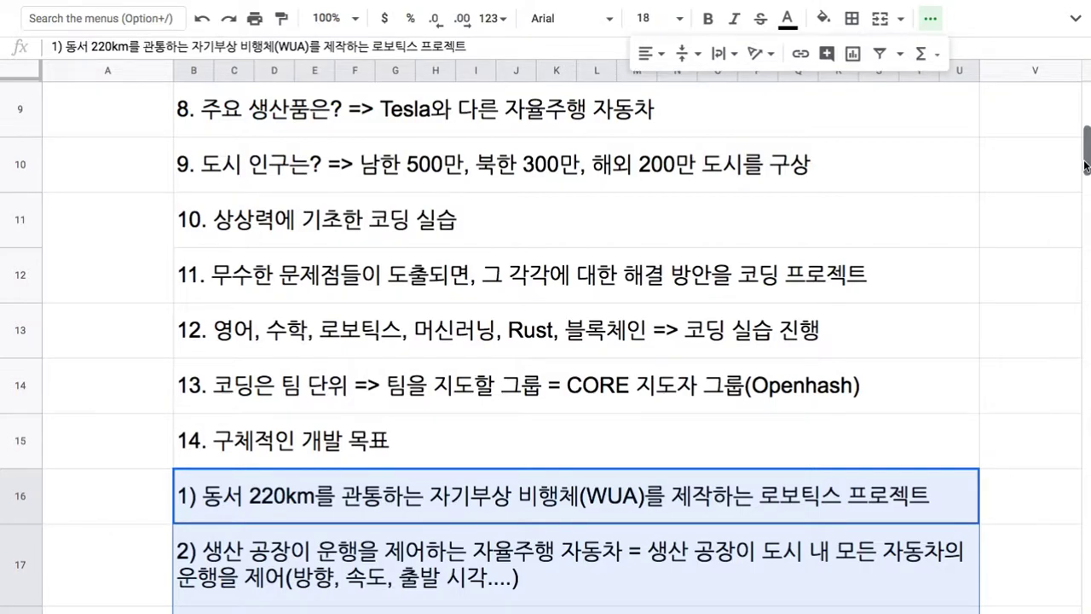
click(780, 179)
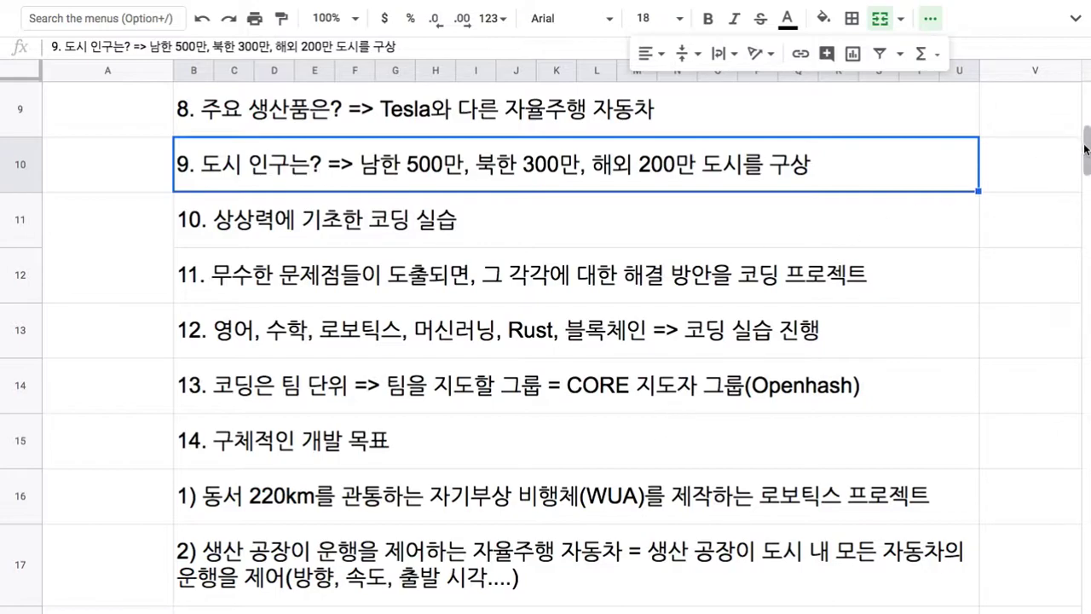
drag(1085, 150, 1085, 100)
click(680, 115)
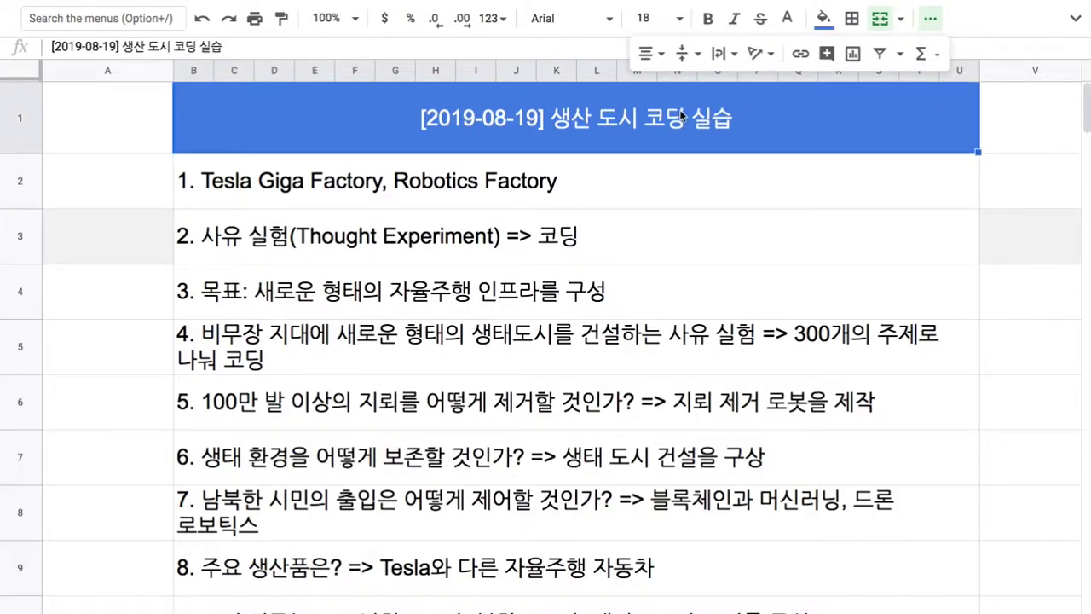
click(833, 185)
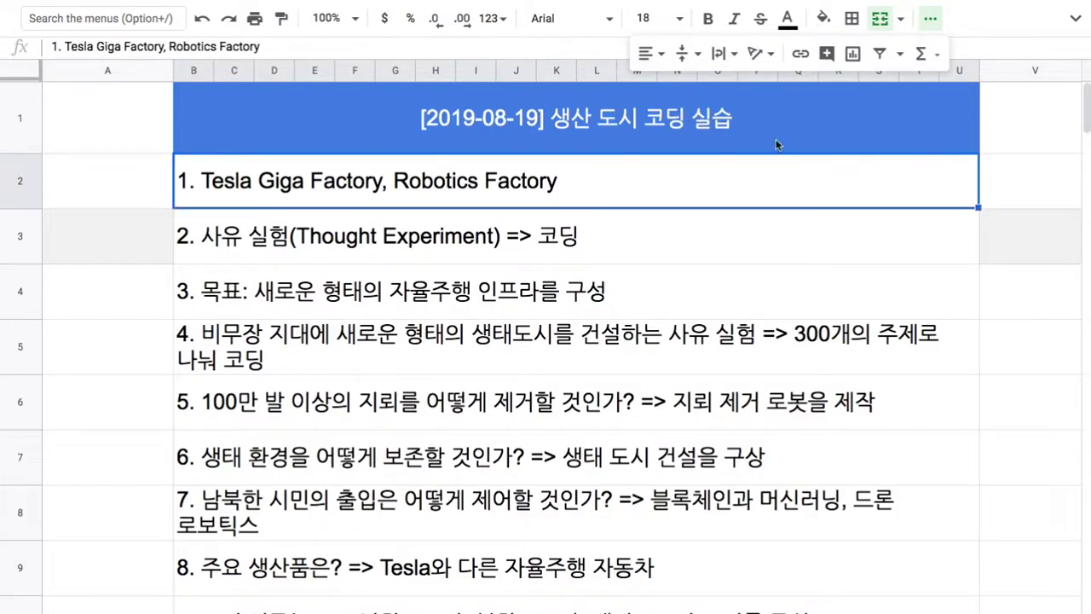